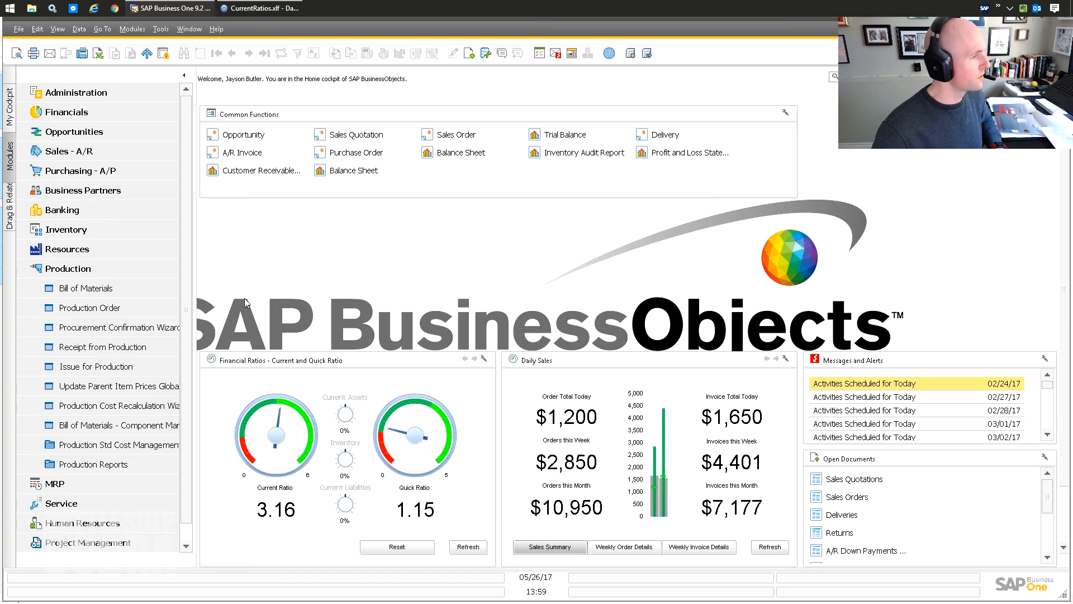
Step: Collapse the Production module so that only the top-level modules are listed
left_click(64, 275)
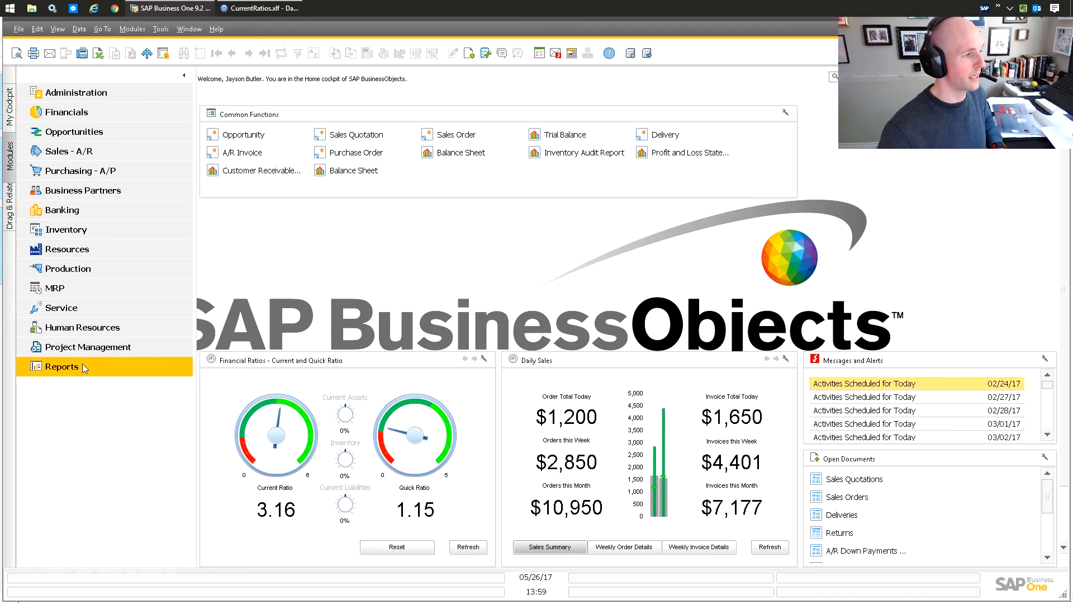
left_click(66, 154)
left_click(78, 93)
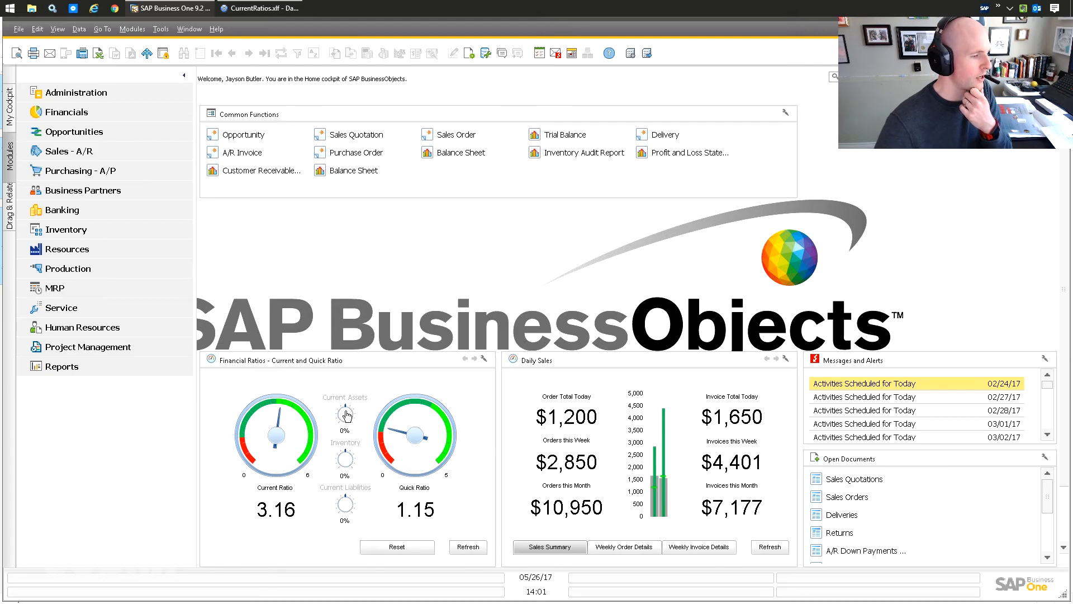
Step: Try what-if adjustments with the Current Assets and Current Liabilities dials, and reset the financial ratios dashboard
left_click_drag(346, 415, 339, 451)
left_click_drag(349, 502, 358, 541)
left_click(397, 551)
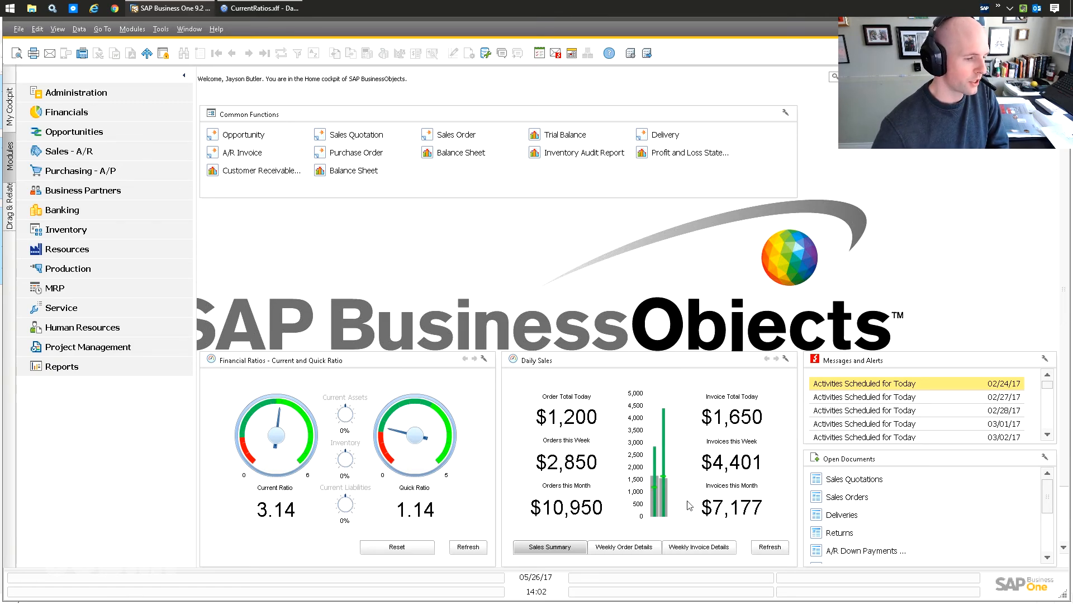
Step: Review the weekly order and invoice details in Daily Sales, and open and close the order dated 2017-05-23
mouse_move(657, 487)
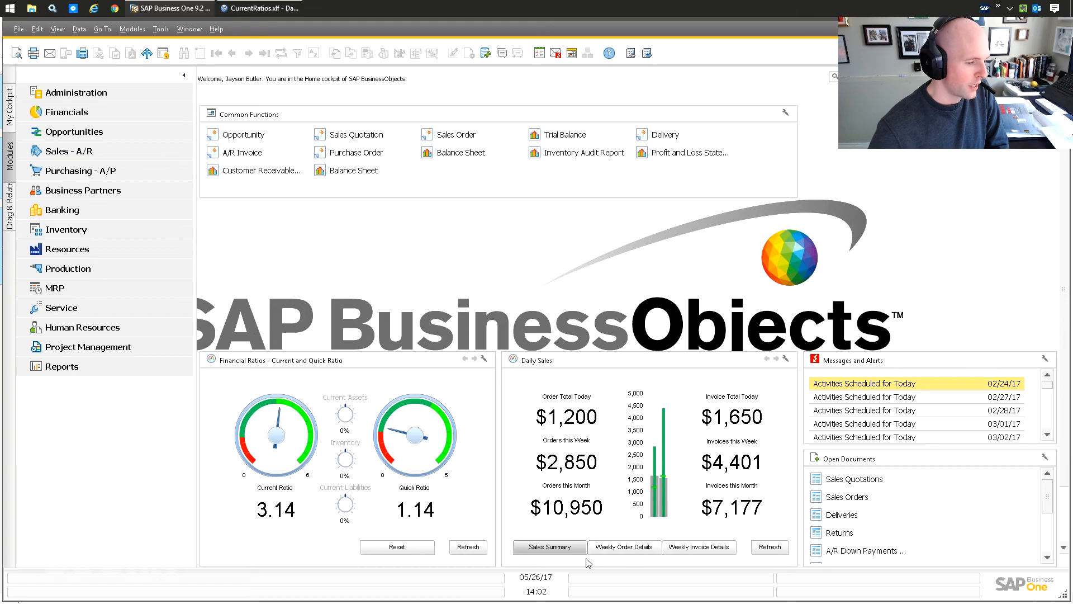
left_click(632, 554)
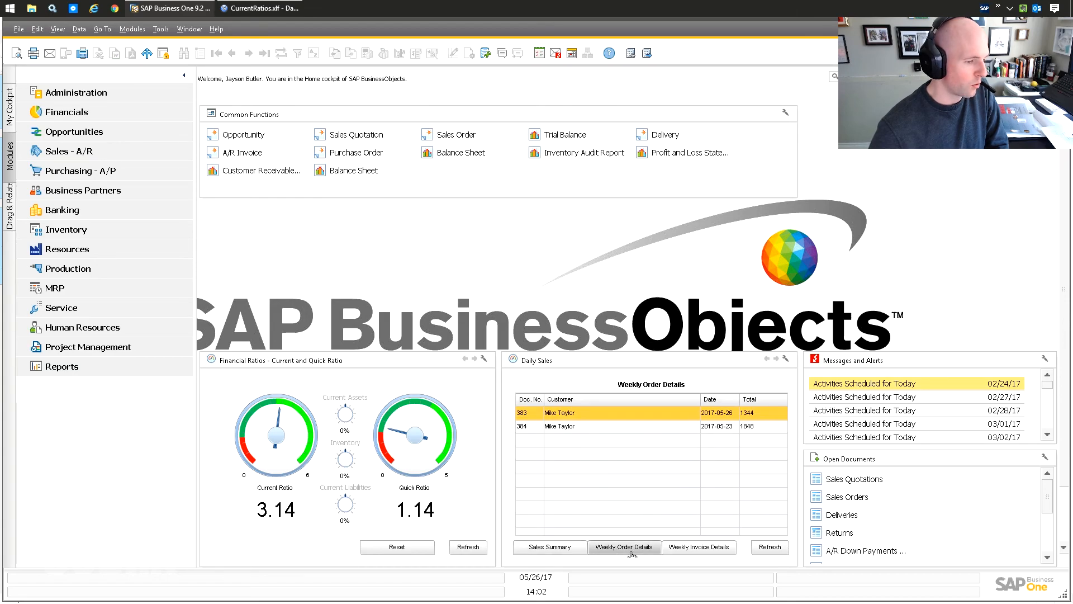
left_click(675, 552)
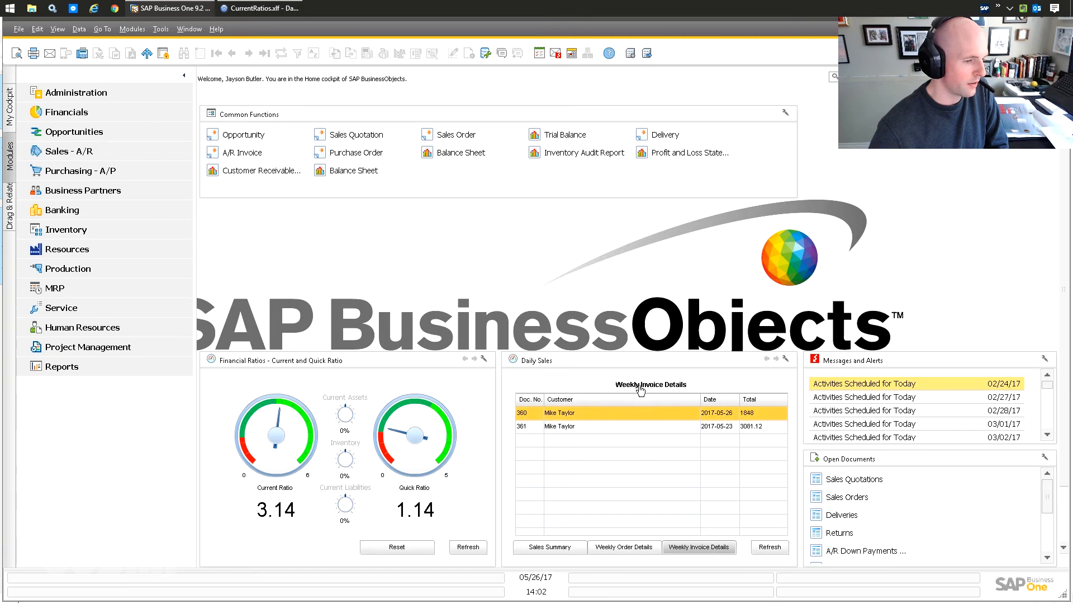
left_click(616, 551)
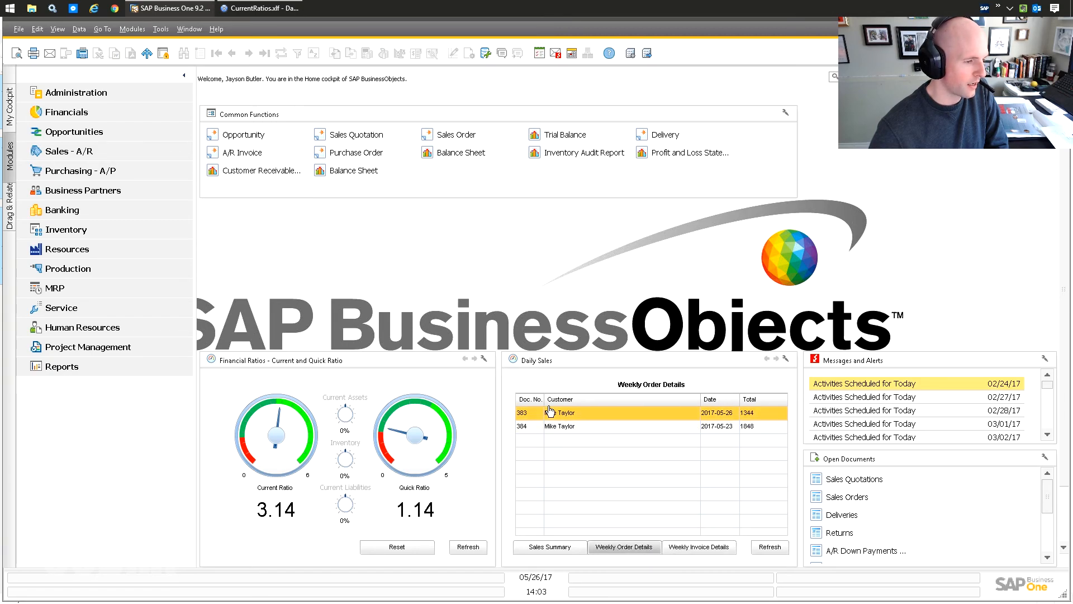
double_click(550, 426)
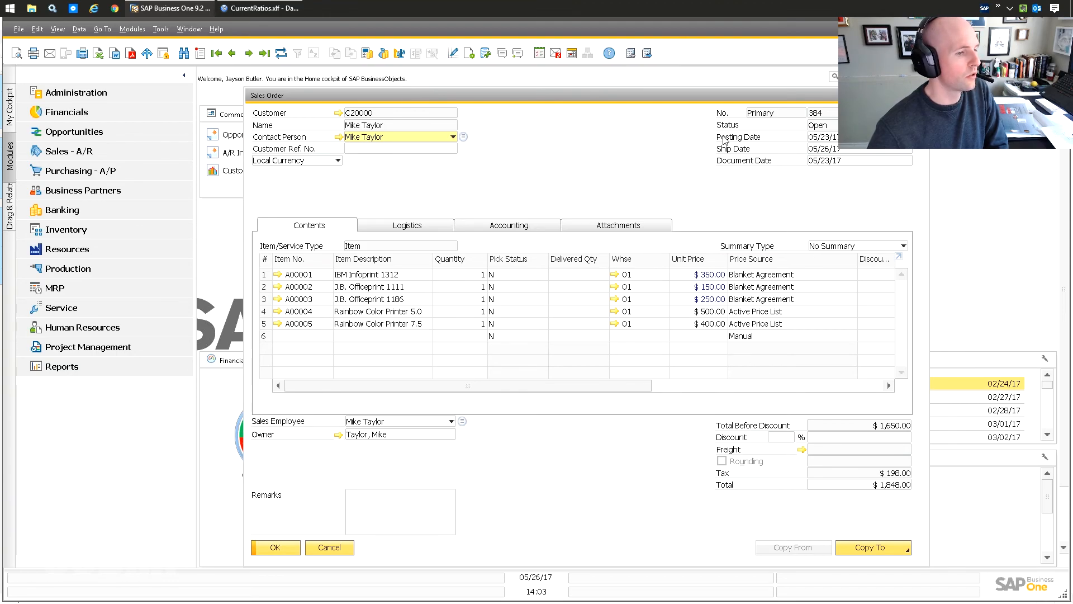
key("Escape")
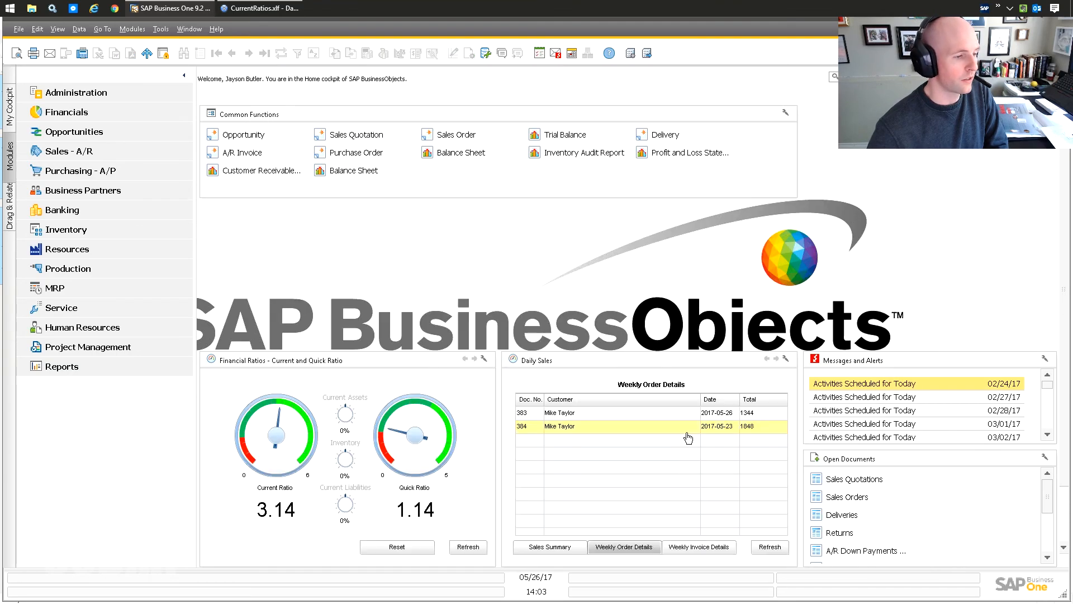
Step: View the invoice dated 2017-05-23 from the weekly invoice details, close it and return to the sales summary
left_click(683, 548)
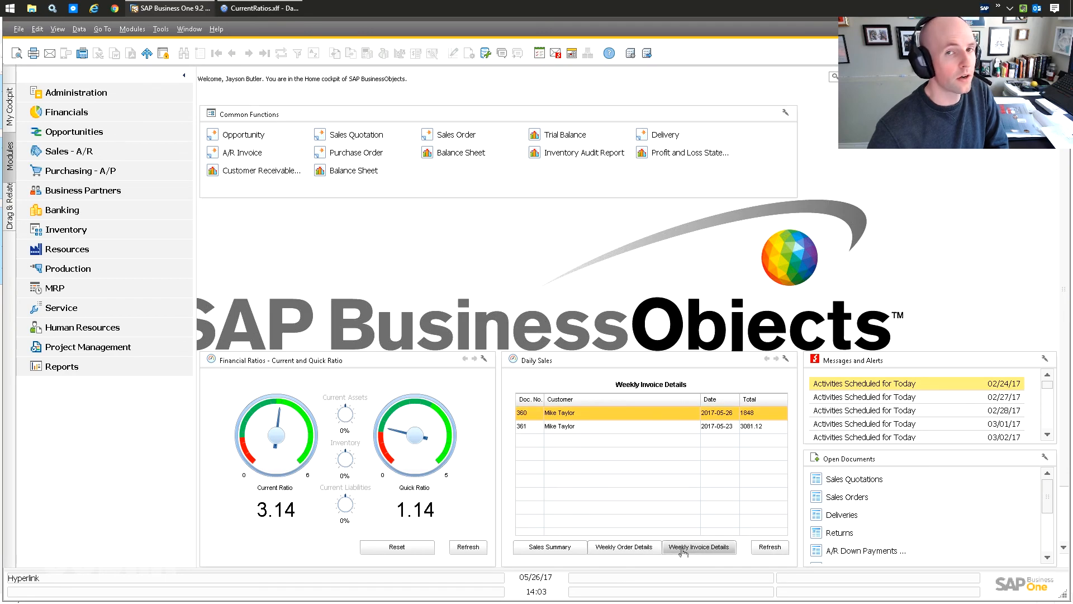
double_click(557, 427)
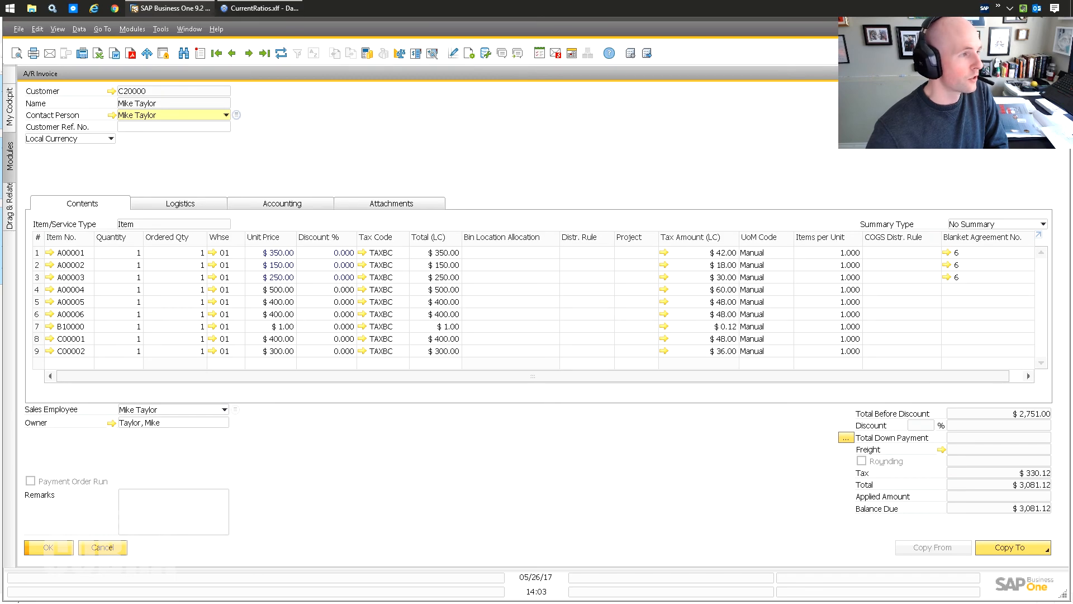
key("Escape")
left_click(531, 545)
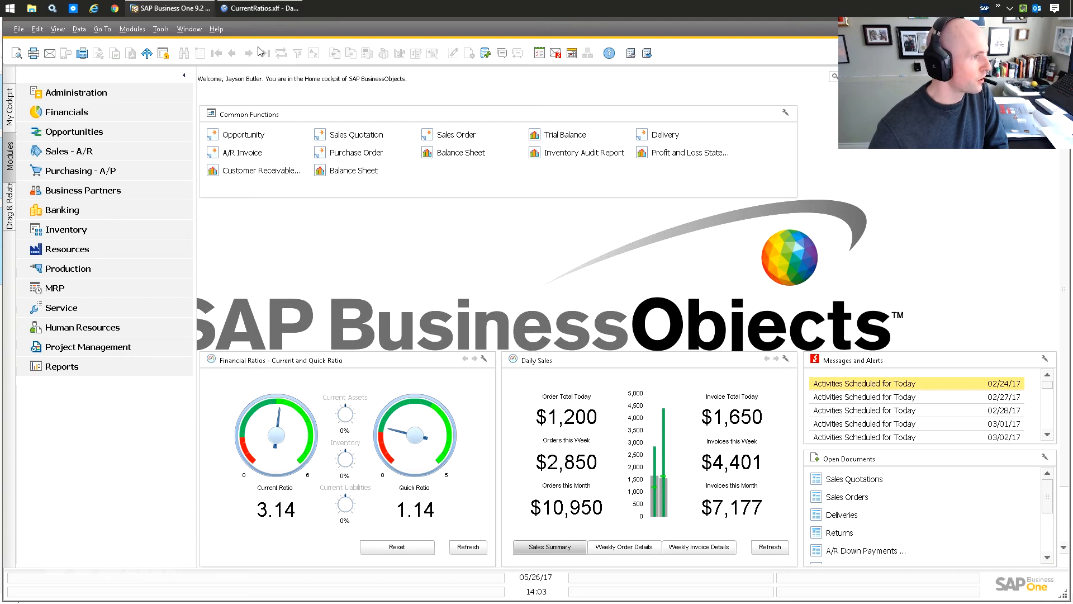
Step: Switch to the CurrentRatios.xlf file in Dashboards and enlarge its spreadsheet area to show all the ratio data
left_click(263, 8)
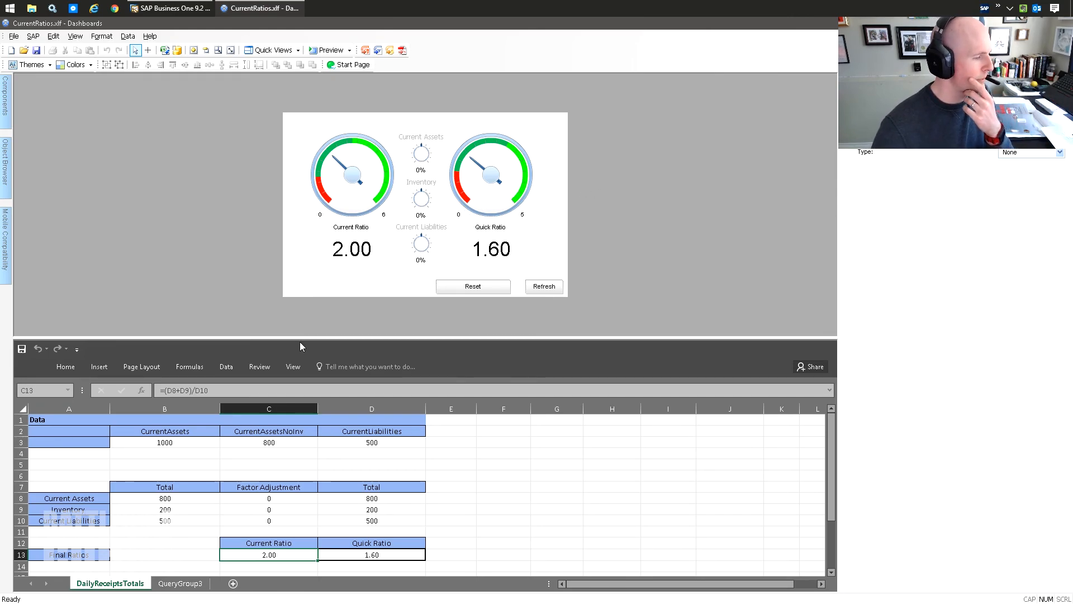
left_click(275, 443)
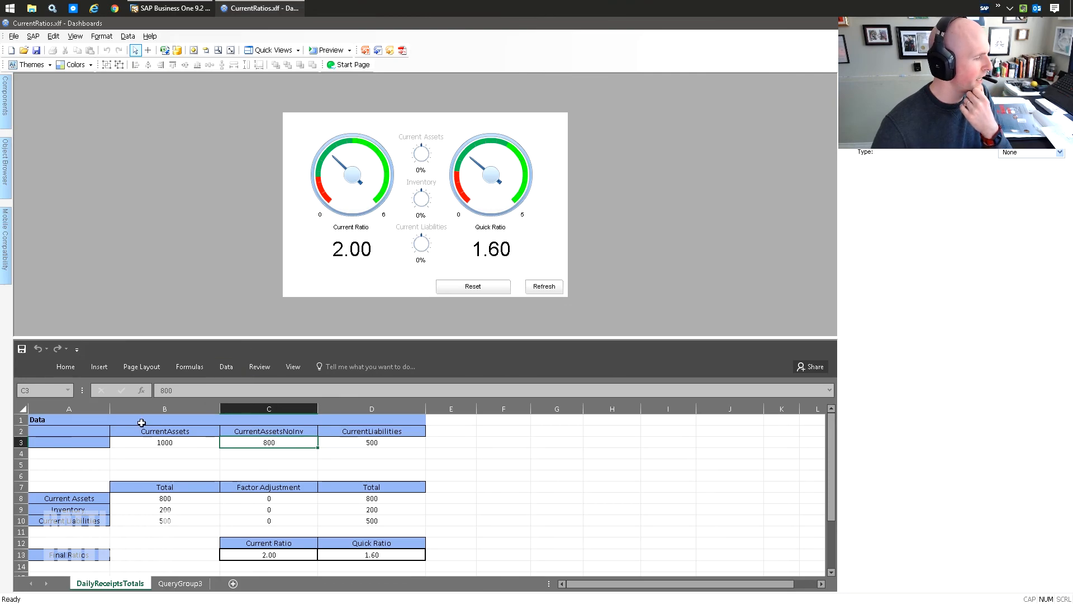
left_click(66, 368)
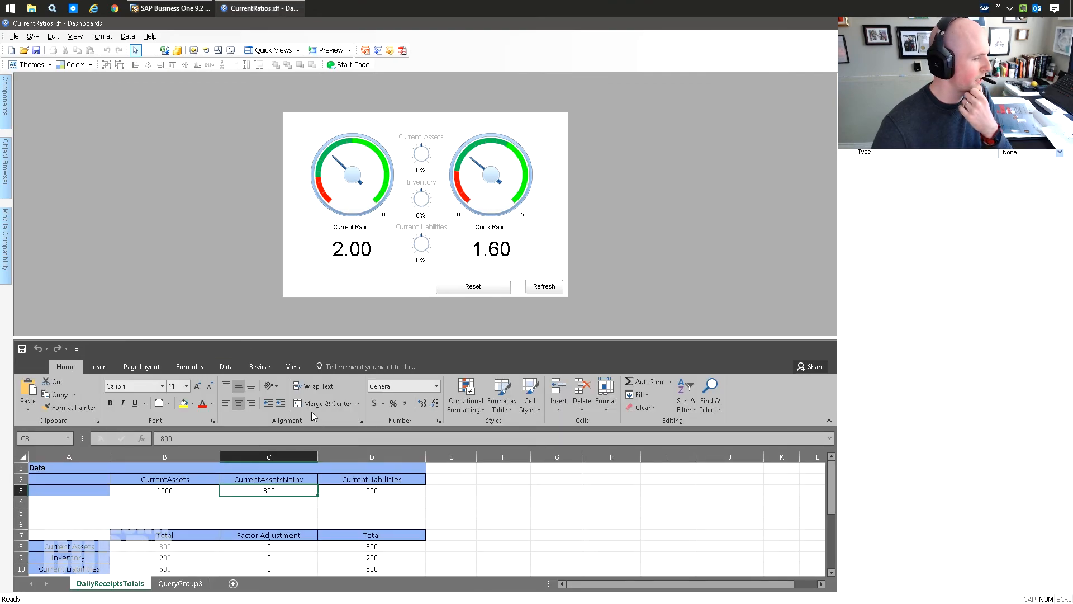
double_click(66, 366)
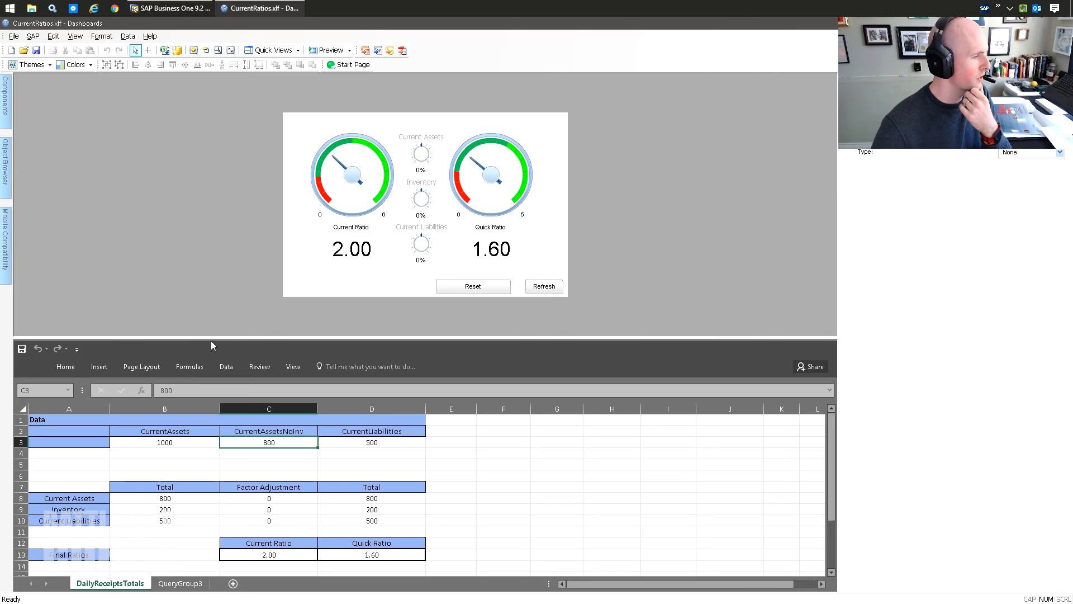
left_click_drag(215, 337, 211, 218)
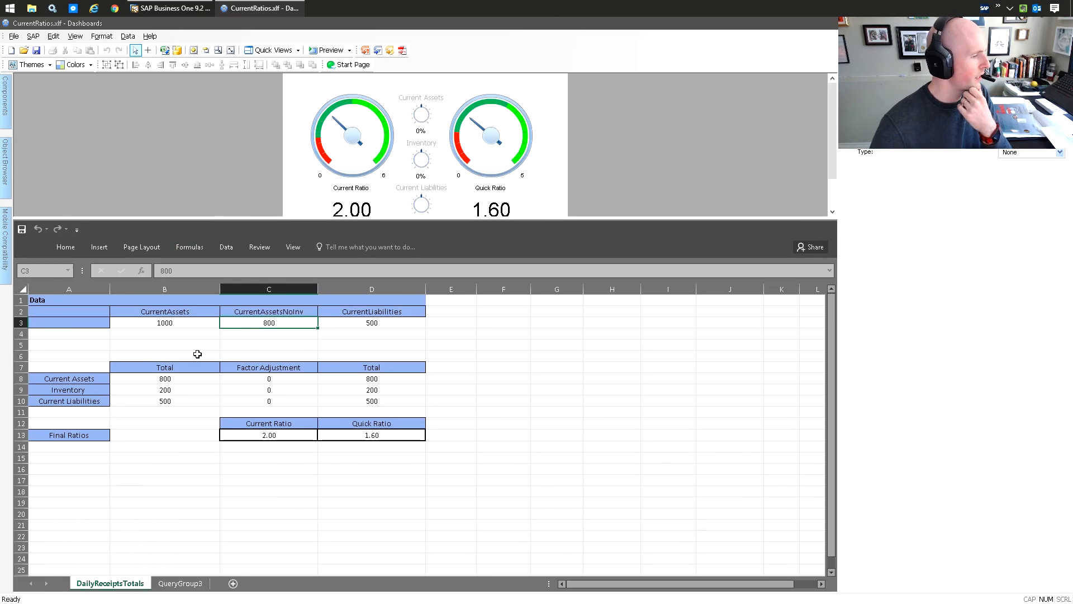
Step: Examine the source values in row 3 and the totals and factor adjustment cells in rows 8 to 10
left_click(183, 413)
left_click_drag(165, 322, 371, 324)
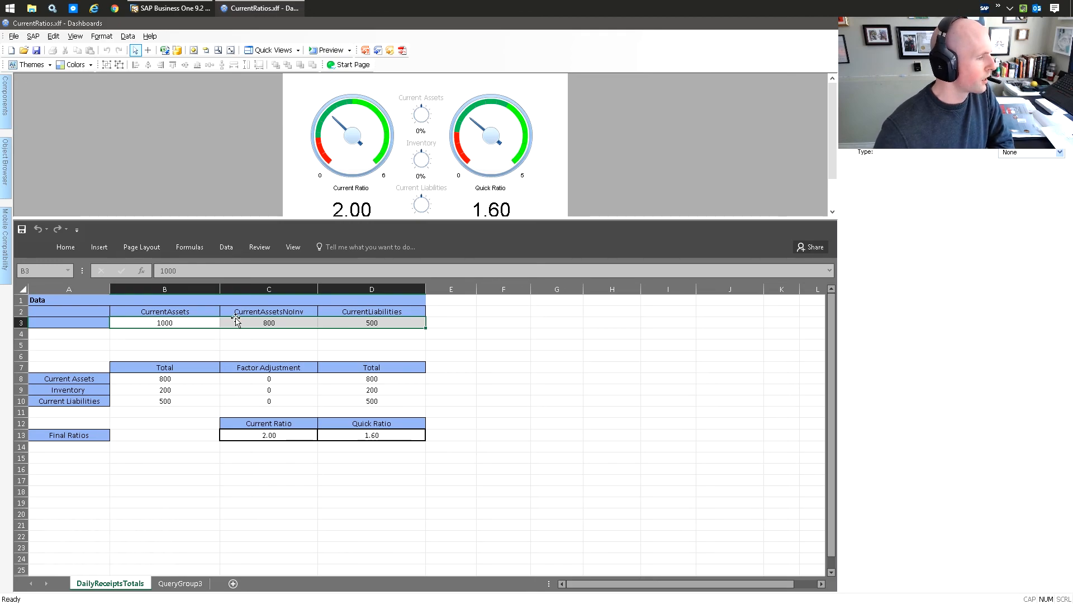
left_click(274, 326)
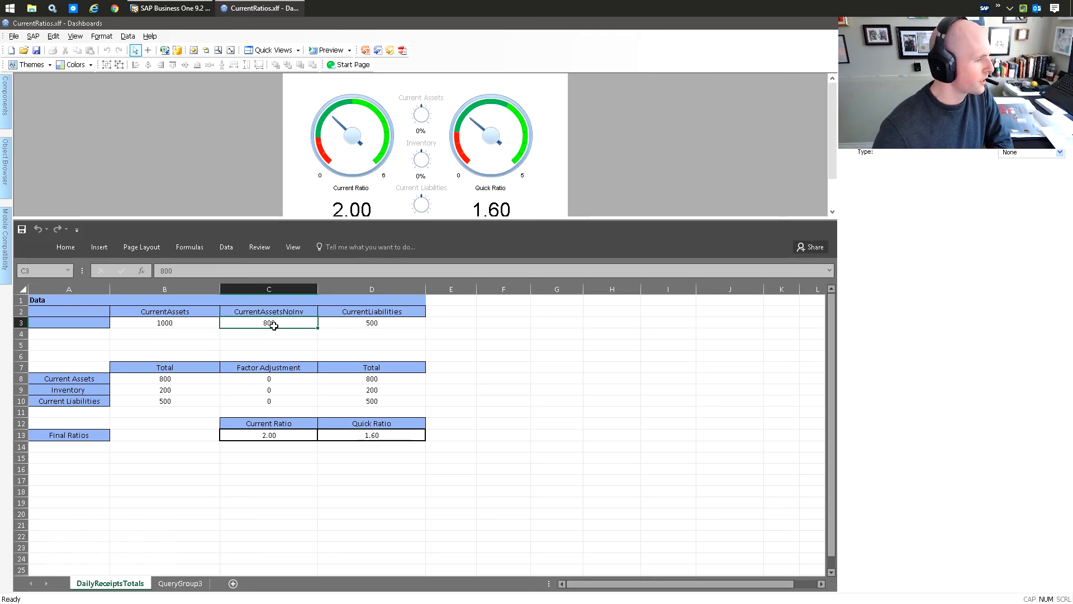
left_click(366, 322)
left_click_drag(147, 382, 371, 402)
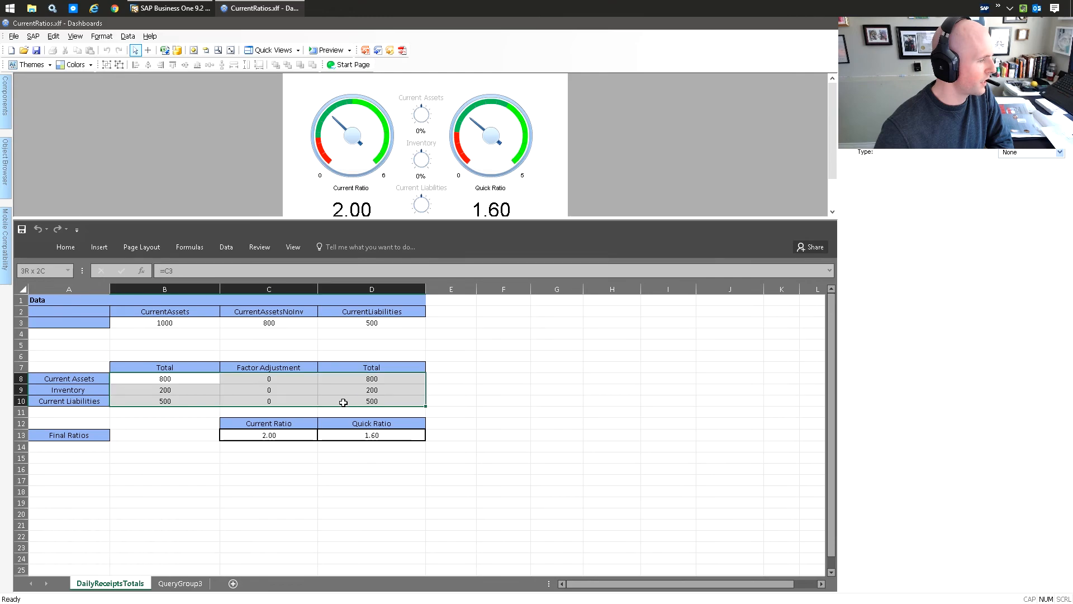
left_click_drag(265, 382, 263, 403)
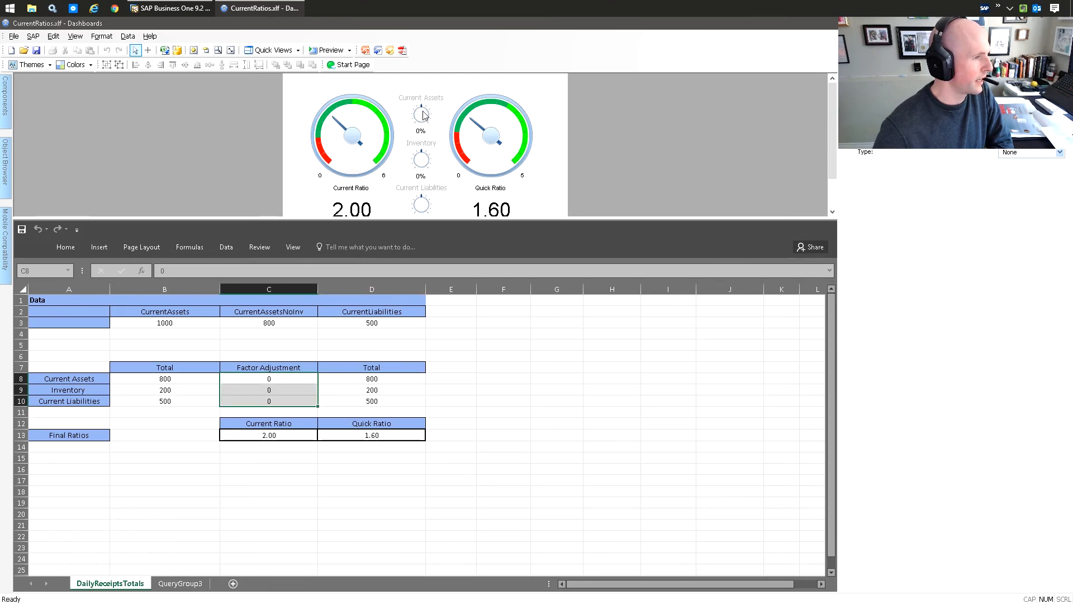
left_click(263, 381)
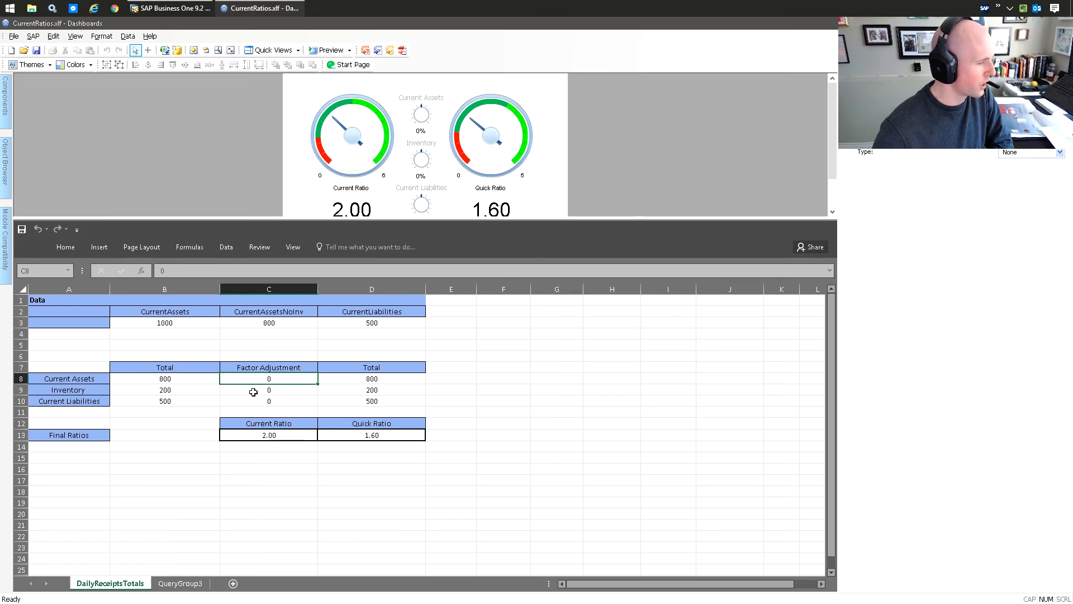
Step: Examine the formulas behind the final Current Ratio and Quick Ratio and the Current Assets and Inventory totals
left_click(274, 435)
left_click(367, 435)
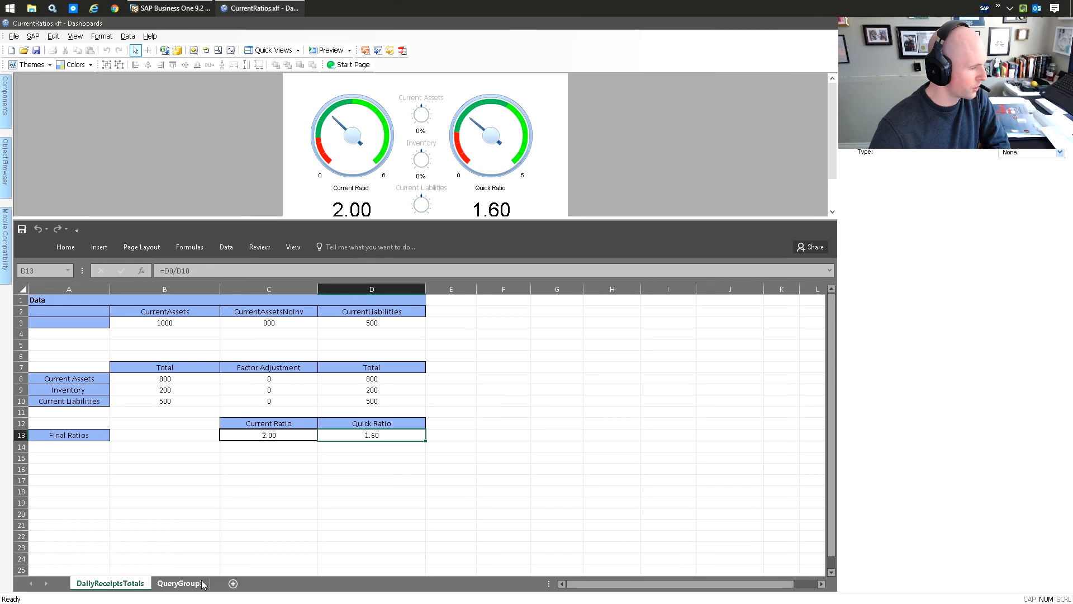
left_click(268, 435)
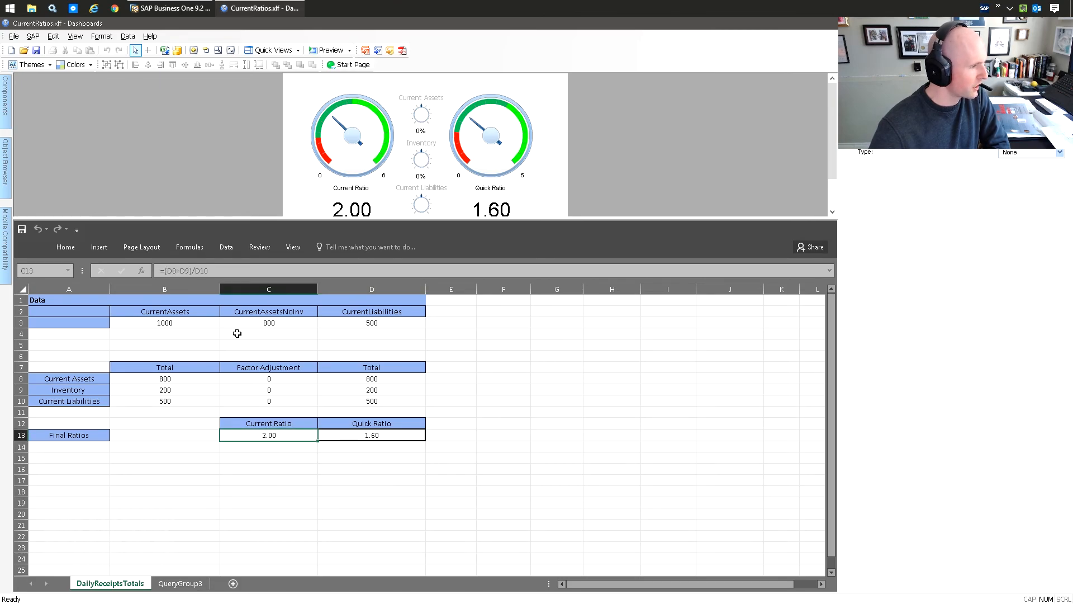
left_click(222, 271)
left_click(166, 322)
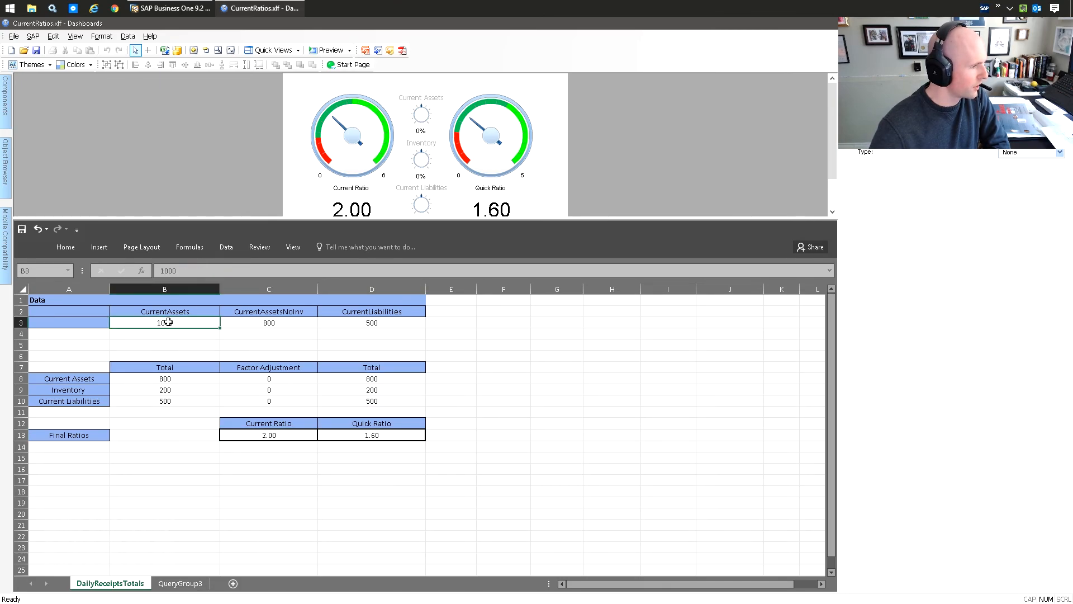
left_click(189, 377)
type("=C3")
key("Return")
left_click(189, 272)
key("Escape")
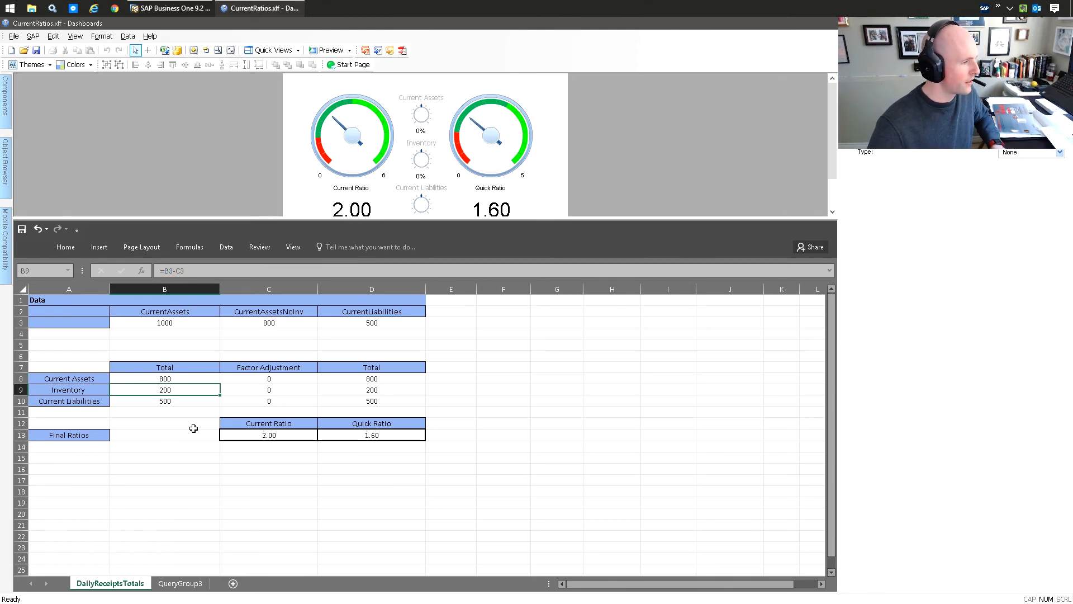
Step: Examine the query name, category and QName entries on the QueryGroup3 sheet and compare them with the DailyReceiptsTotals columns
left_click(189, 583)
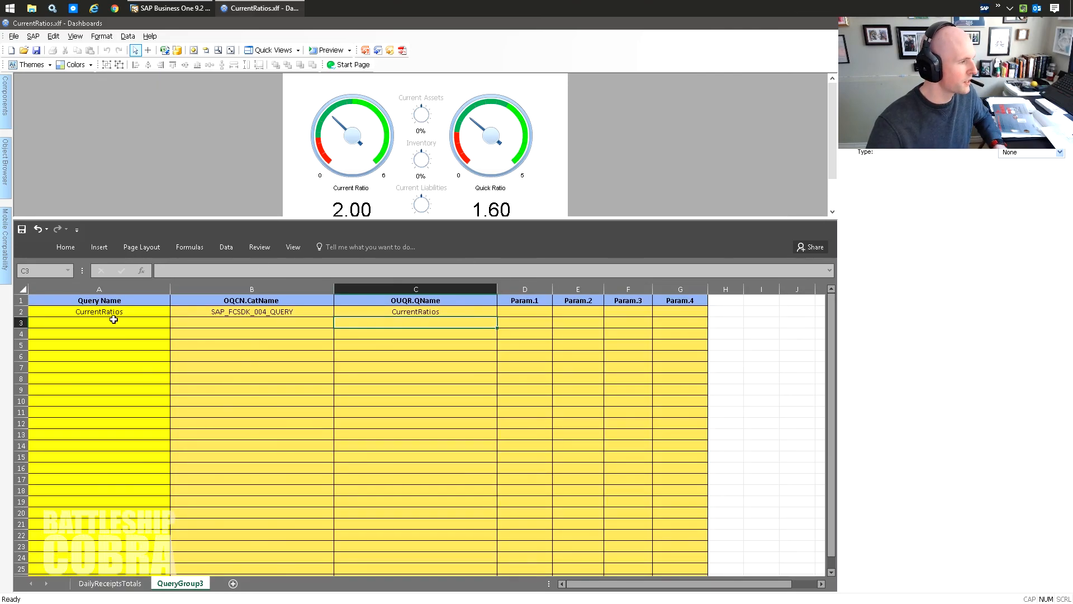
left_click(79, 312)
left_click(232, 312)
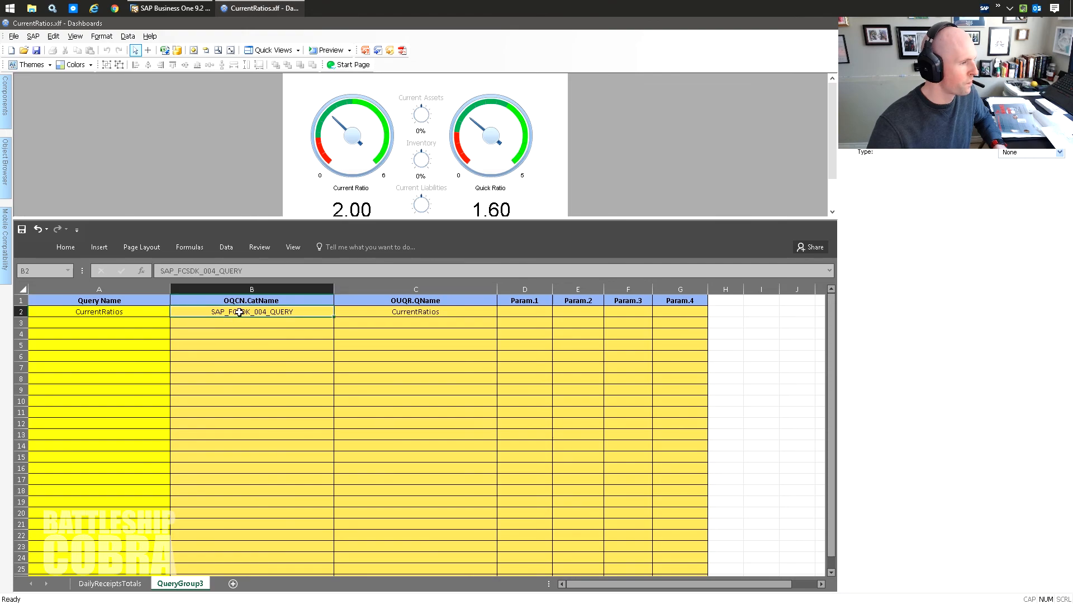
left_click(450, 312)
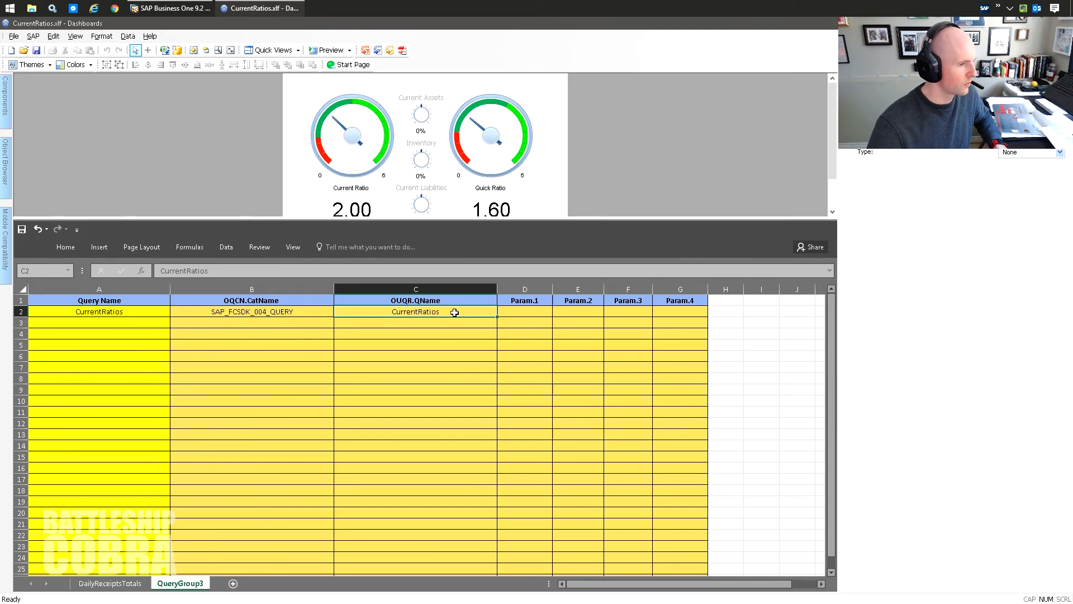
left_click(119, 585)
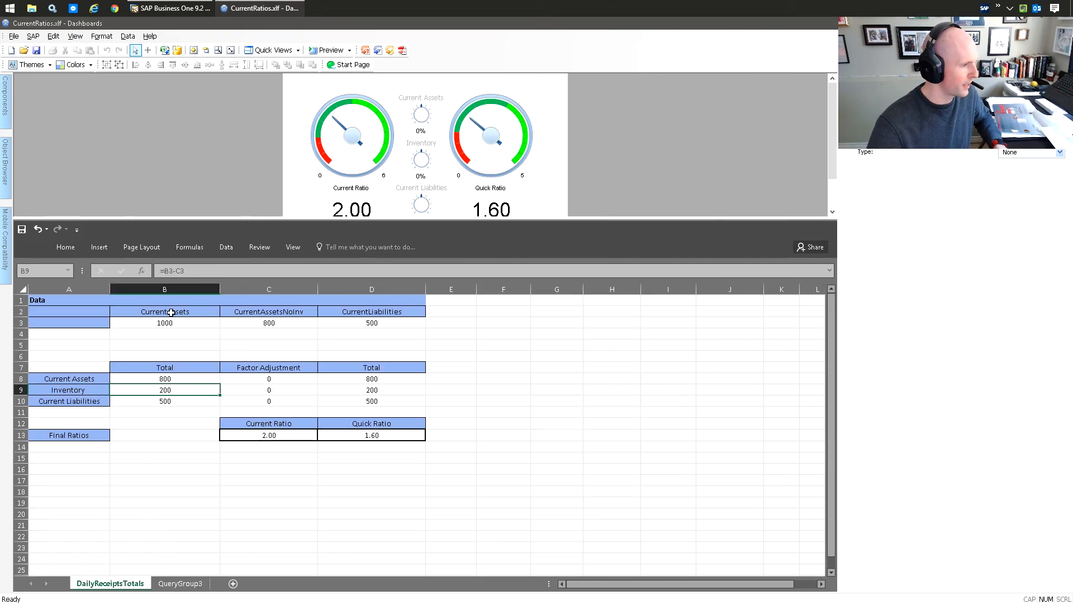
left_click(180, 584)
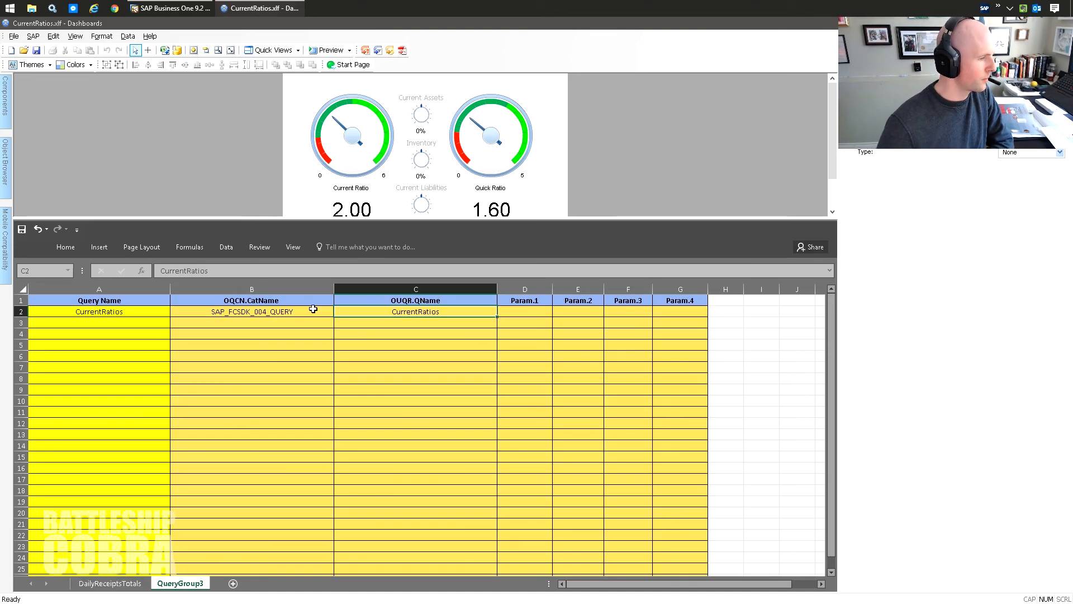
Step: Switch to SAP Business One, run the CurrentRatios query from the SAP_FCSDK_004_QUERY category, and collapse its results to view the SQL
left_click(171, 8)
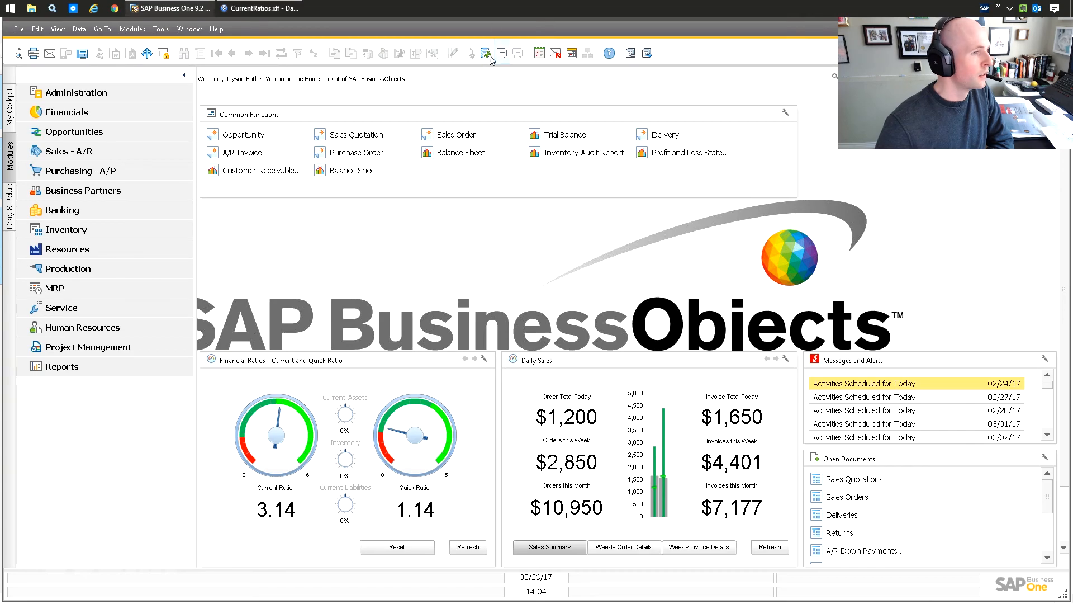
left_click(484, 54)
left_click(484, 244)
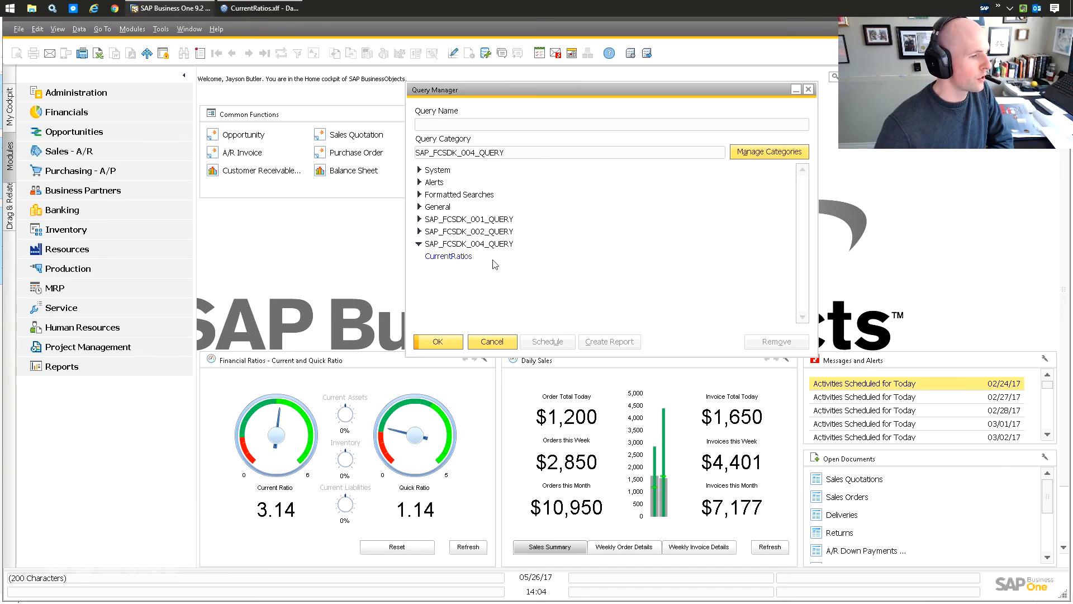
double_click(447, 257)
left_click_drag(445, 223, 380, 125)
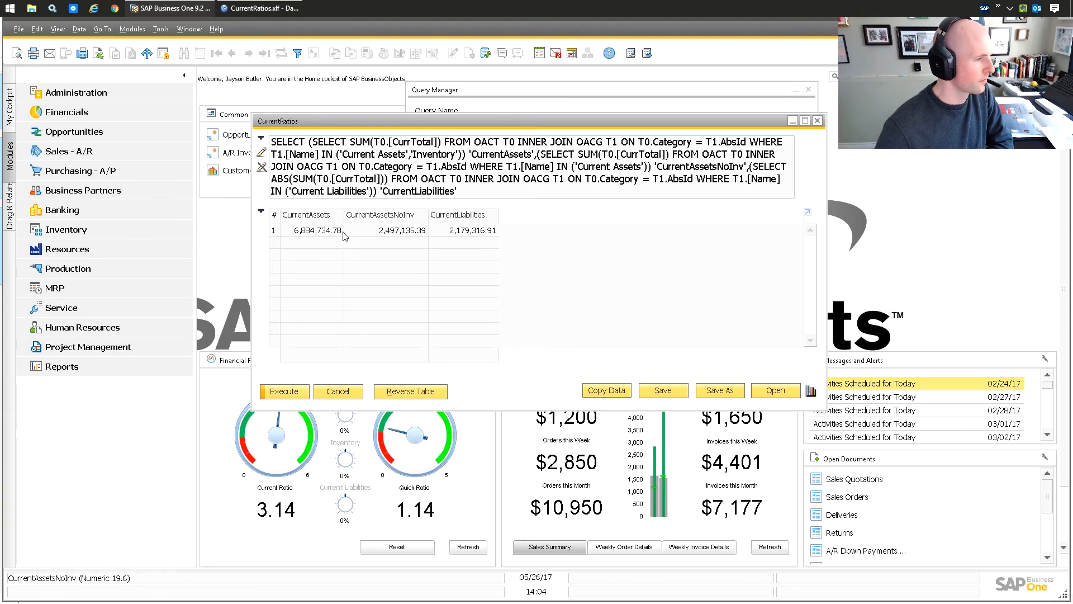
left_click(261, 211)
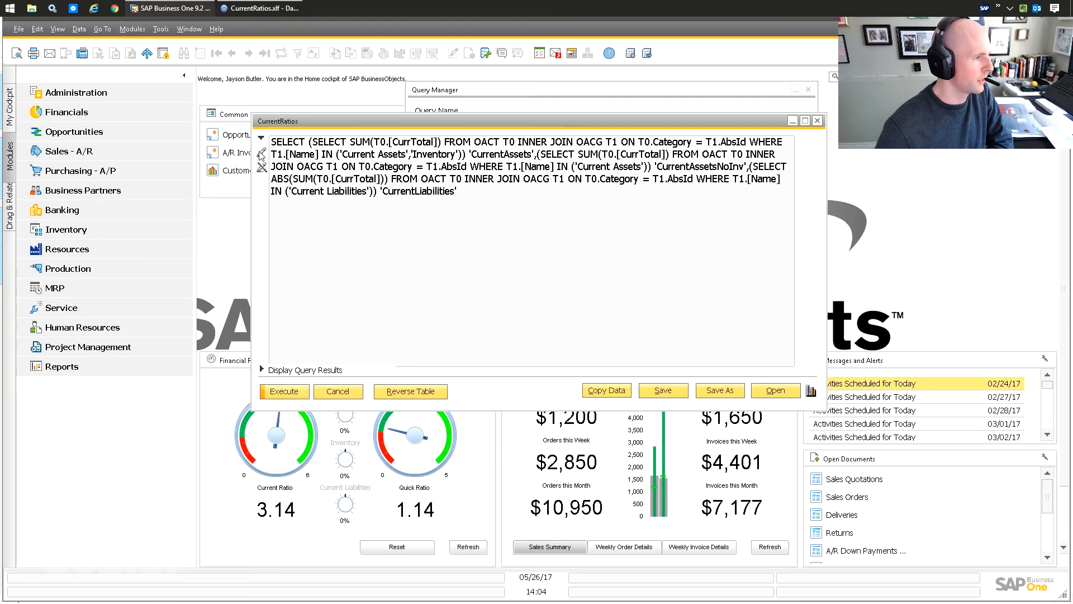
Step: Examine the full SQL statement of the CurrentRatios query
left_click(465, 204)
left_click_drag(626, 204, 84, 132)
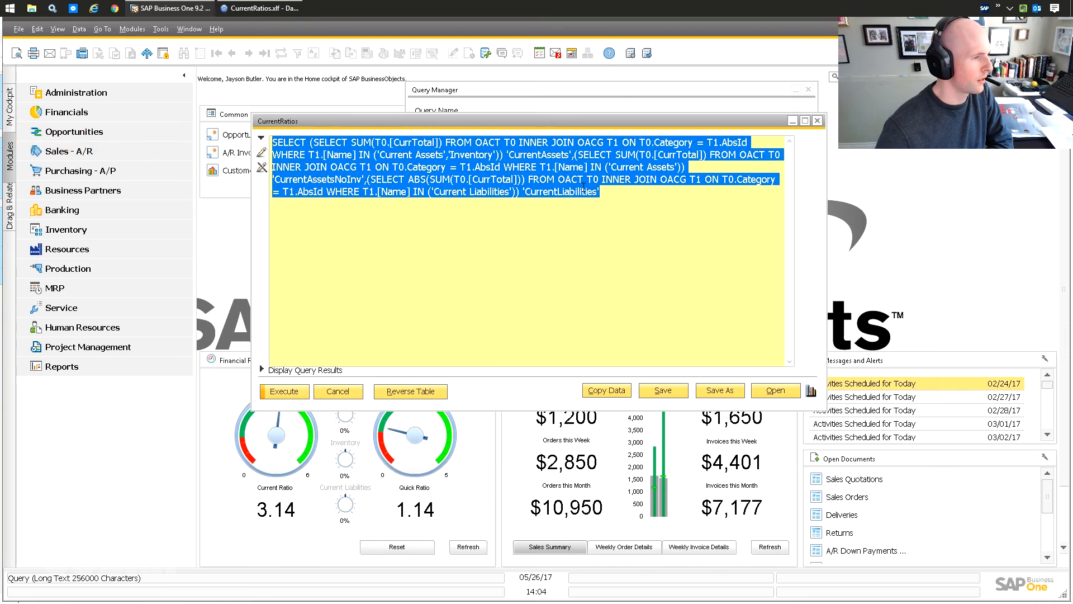
left_click(526, 168)
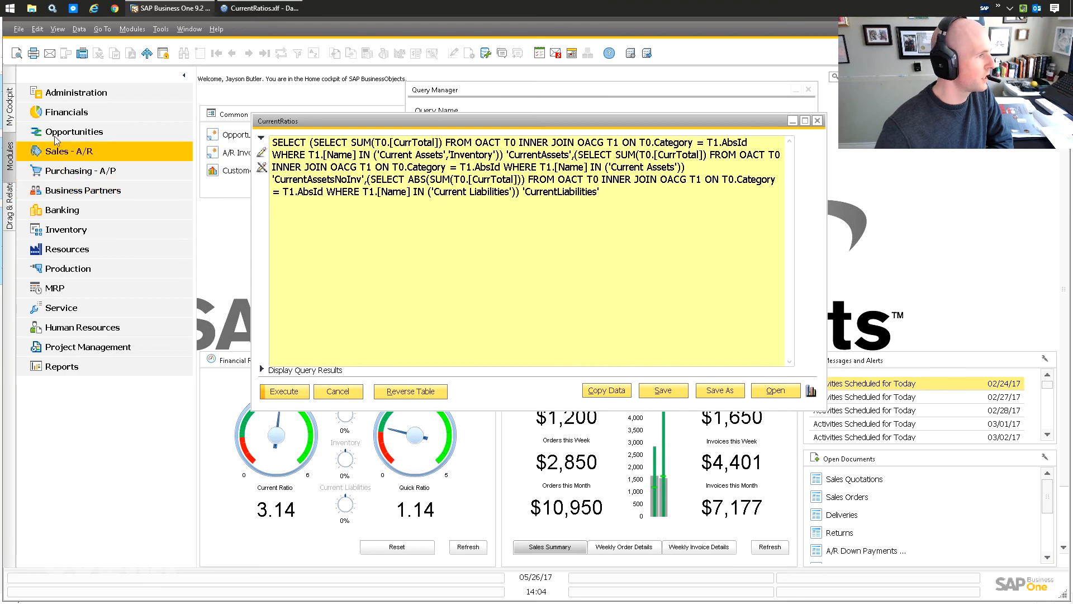
Step: Open the Chart of Accounts and check the category in the account details of Cash at Bank - Checking
left_click(87, 115)
left_click(87, 115)
left_click_drag(370, 183, 123, 106)
left_click(395, 171)
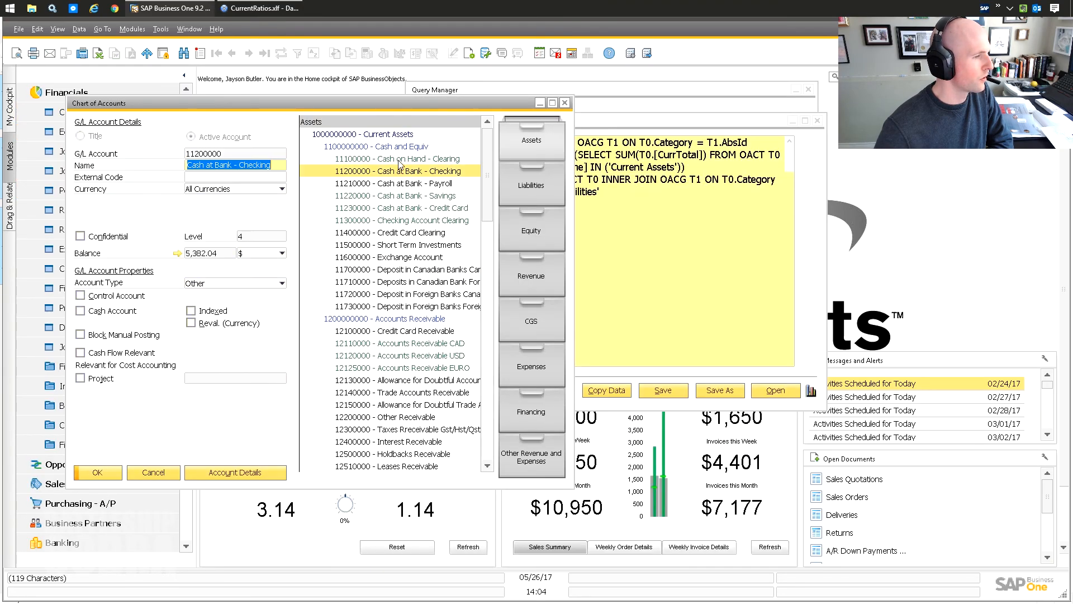
left_click(227, 474)
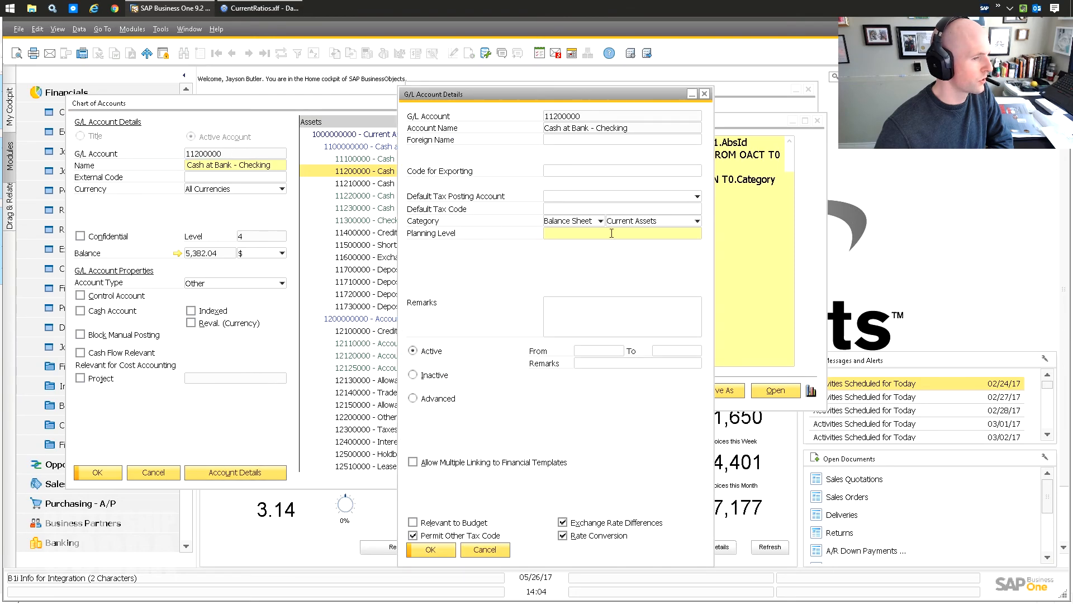
left_click(704, 95)
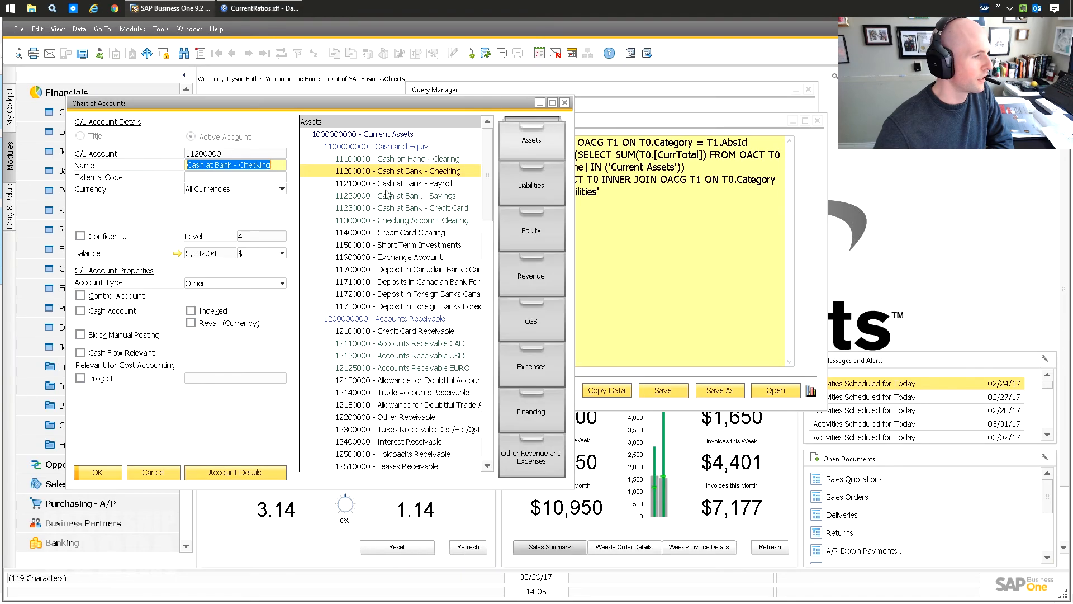
Step: Check the category in the Raw Material account's details, view the Liabilities accounts, and close the Chart of Accounts
scroll(393, 355, "down", 5)
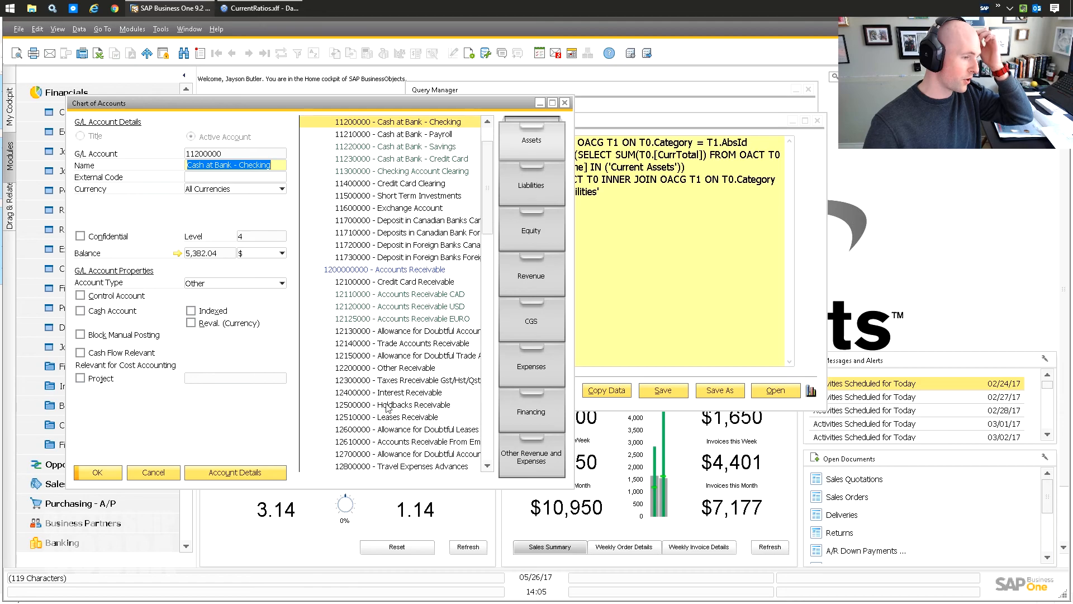
left_click(388, 369)
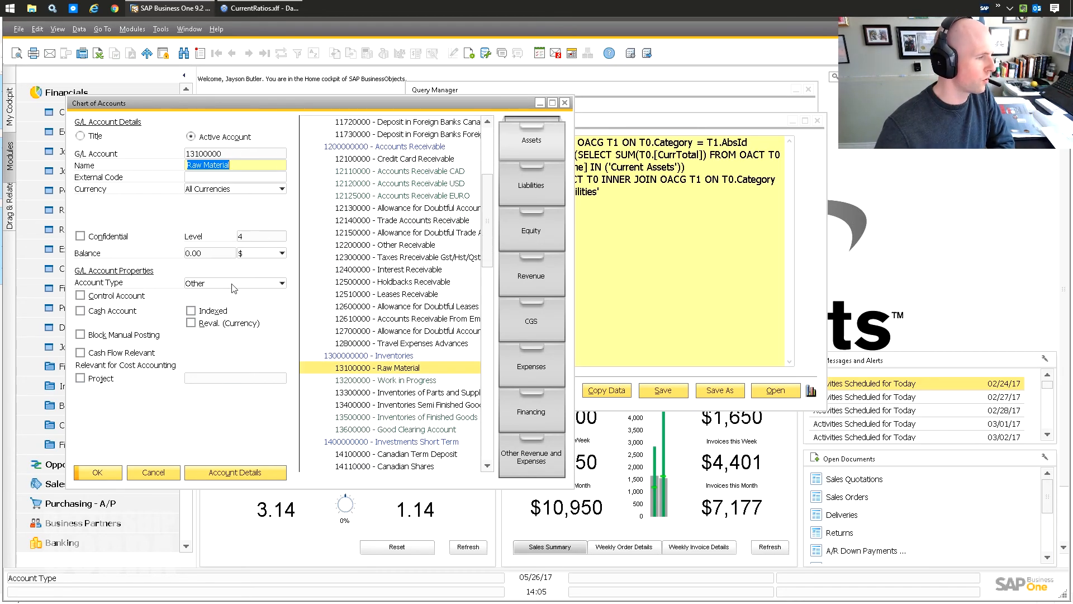
left_click(228, 474)
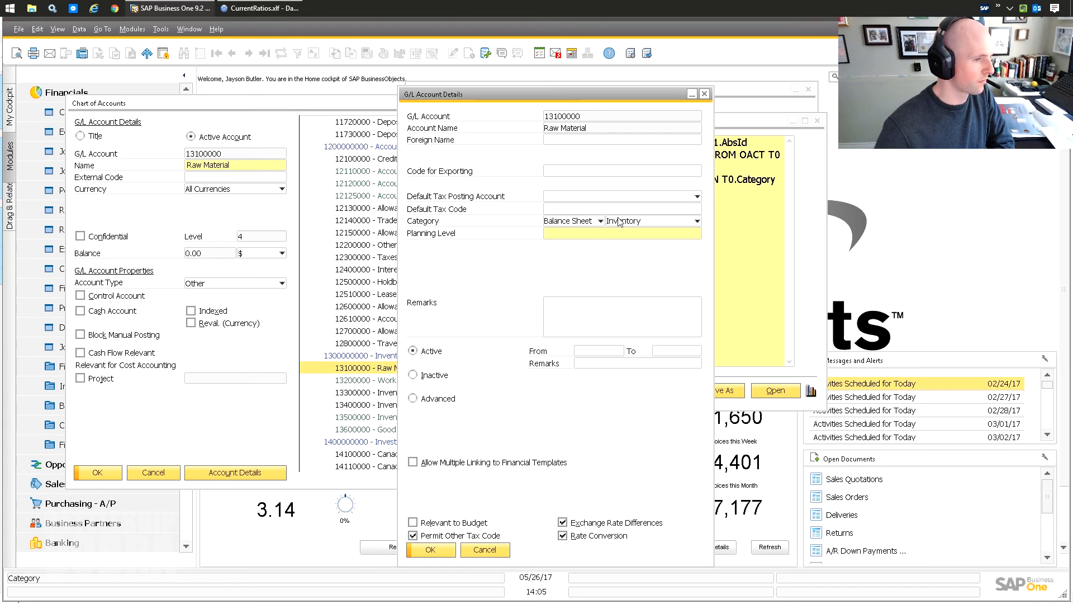
left_click(705, 93)
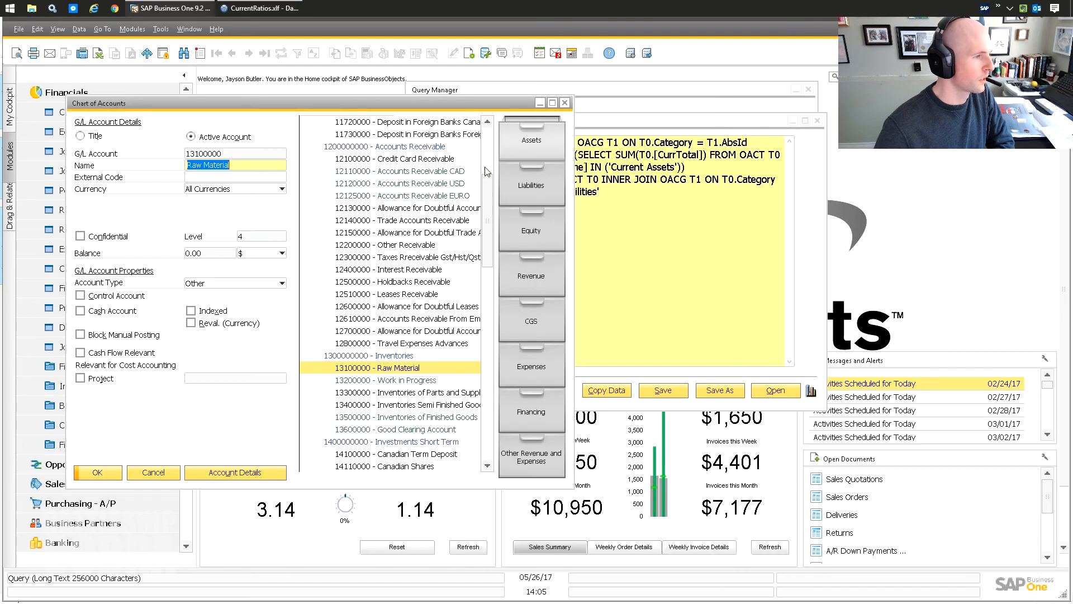
left_click(518, 188)
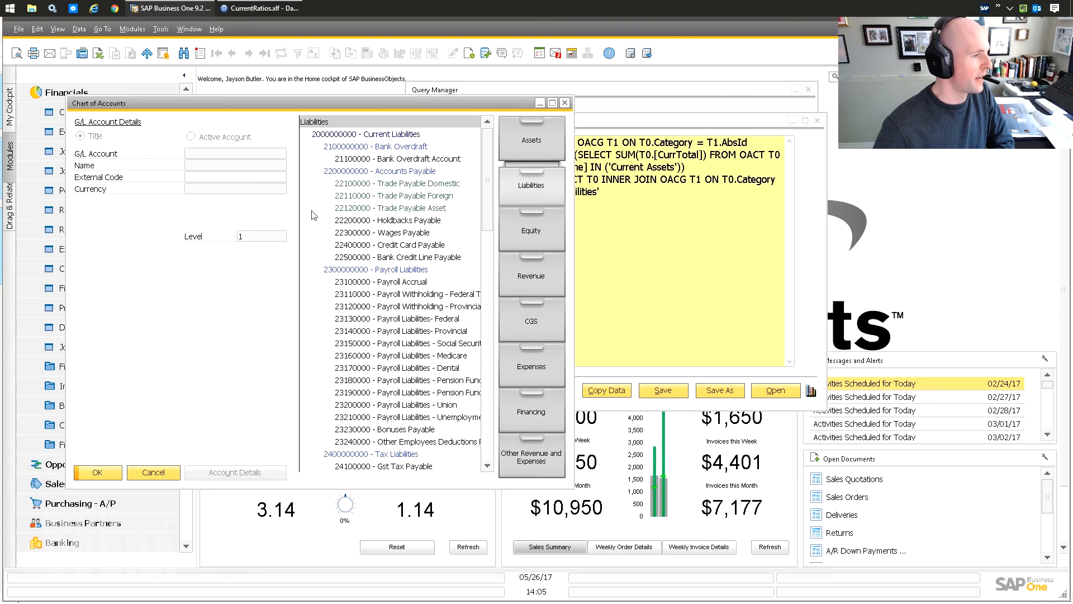
left_click(565, 103)
Step: Highlight the whole CurrentRatios SQL statement and expand the query results again
left_click(465, 196)
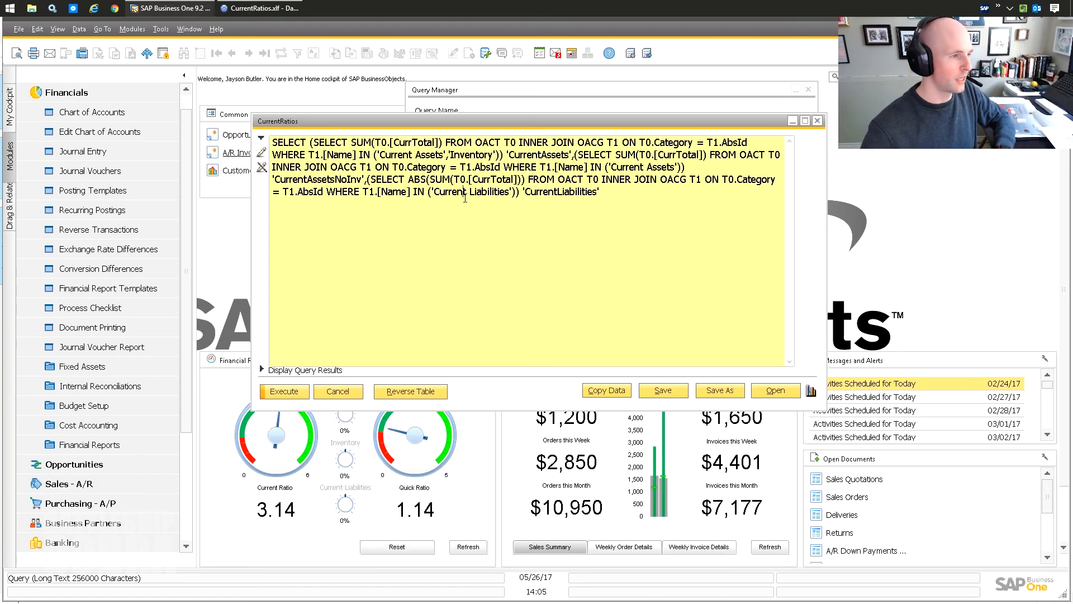
key("ctrl+a")
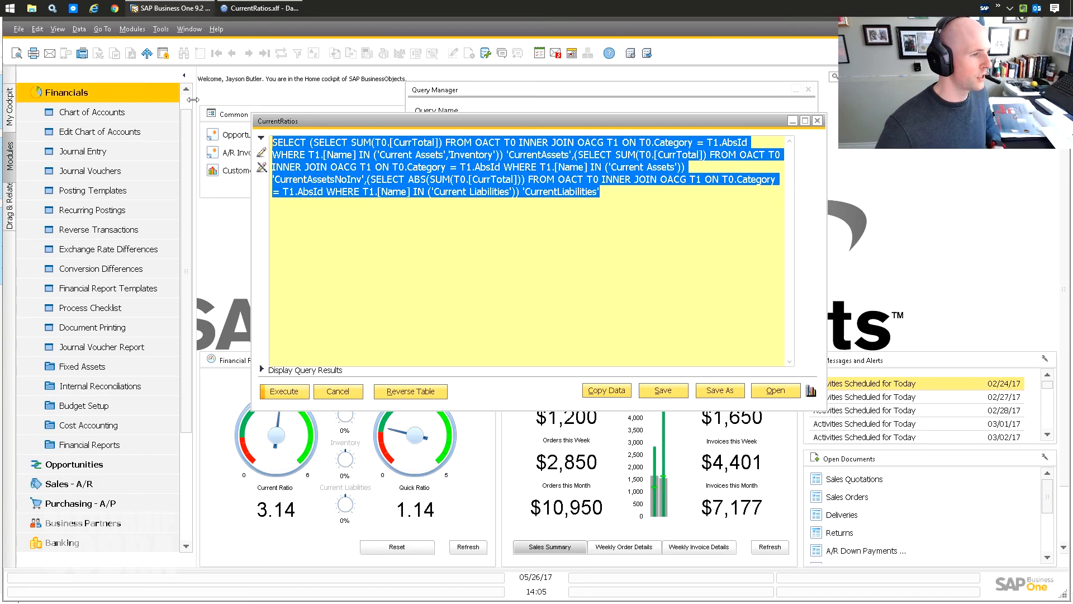
left_click(261, 145)
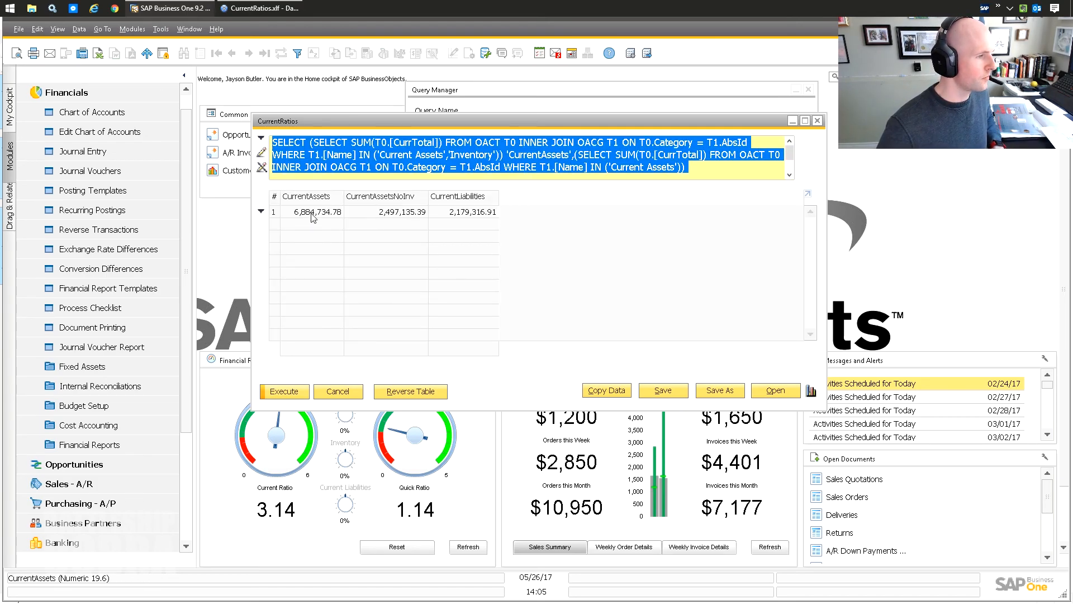
Step: Switch to Dashboards and examine the row 3 source values and the Current Assets total formula on the DailyReceiptsTotals sheet
key("alt+Tab")
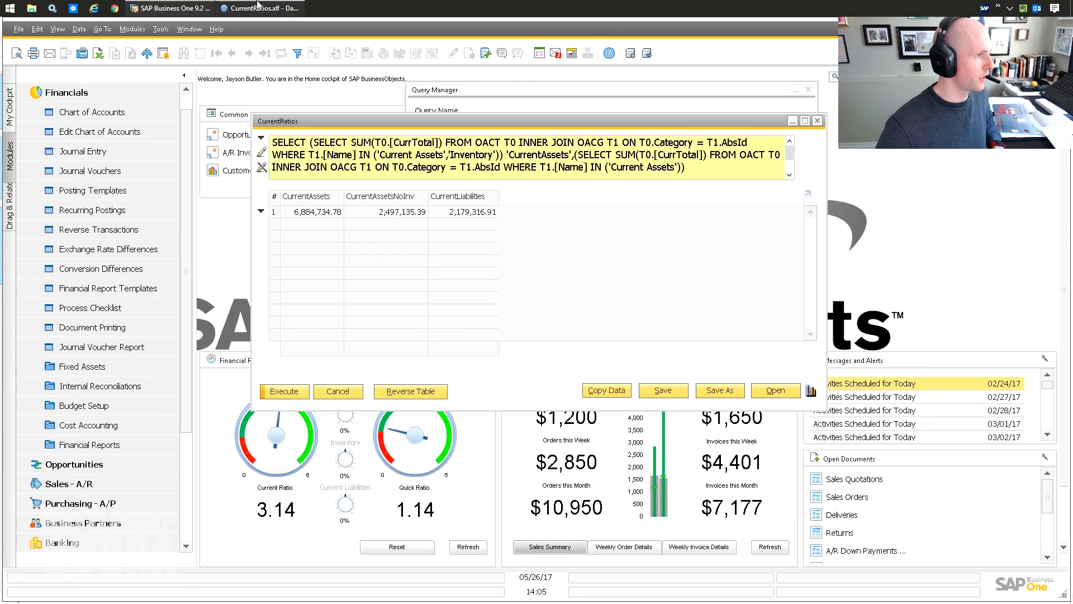
left_click(120, 583)
left_click_drag(168, 323, 378, 324)
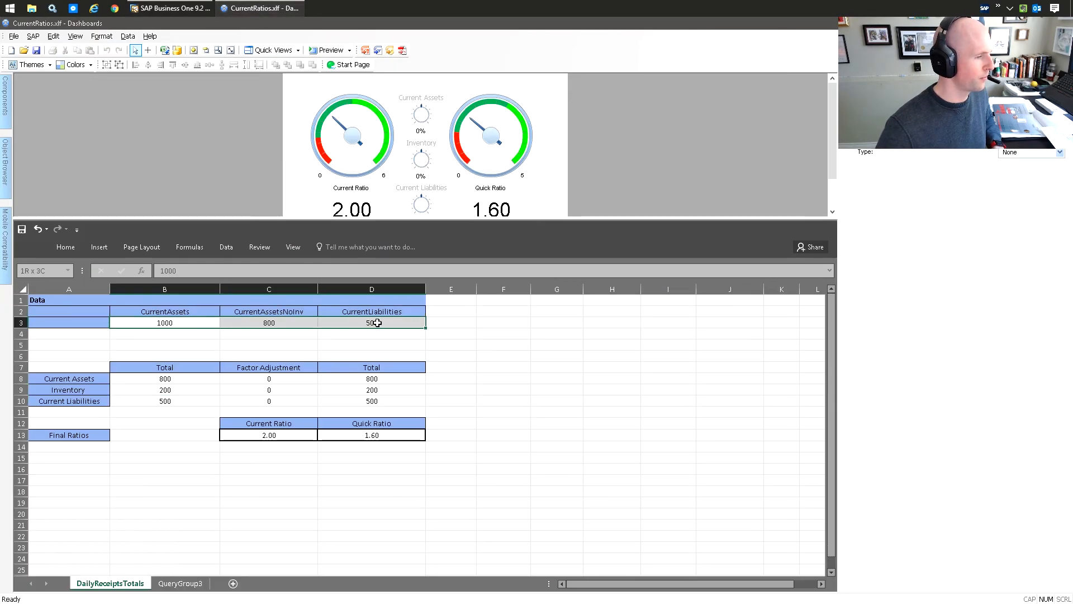
left_click(180, 378)
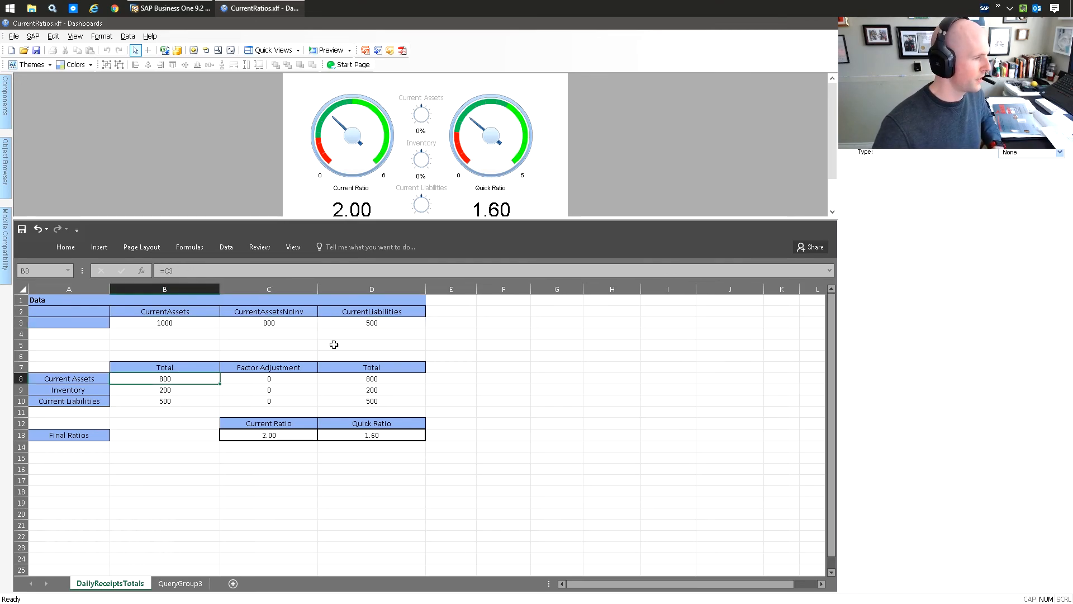
left_click(492, 335)
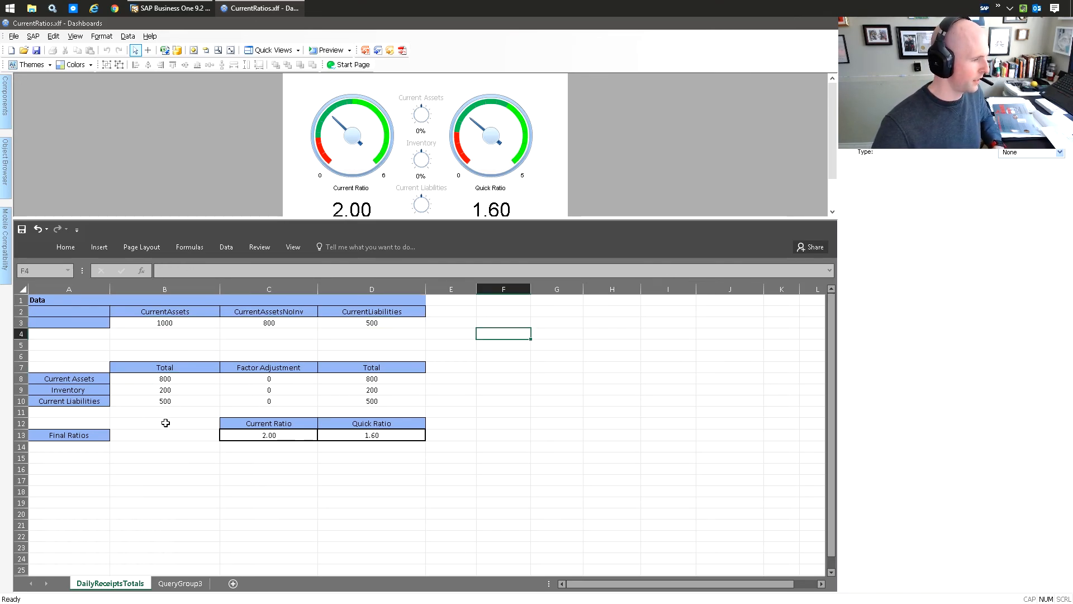
Step: Examine which cells the final Current Ratio formula refers to, leaving the formula unedited
left_click(292, 436)
left_click(220, 270)
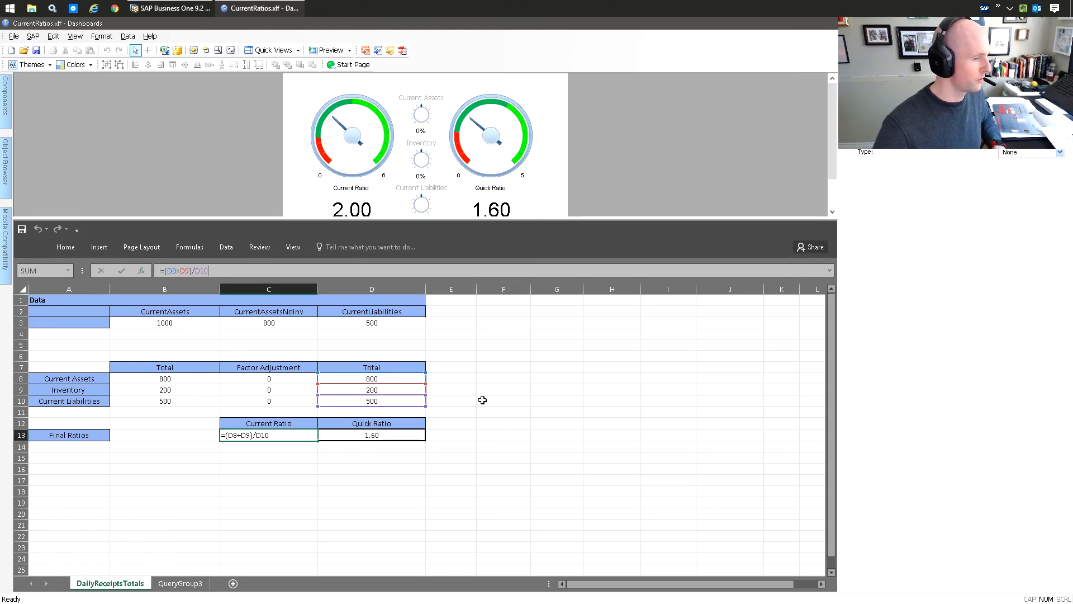
left_click(485, 367)
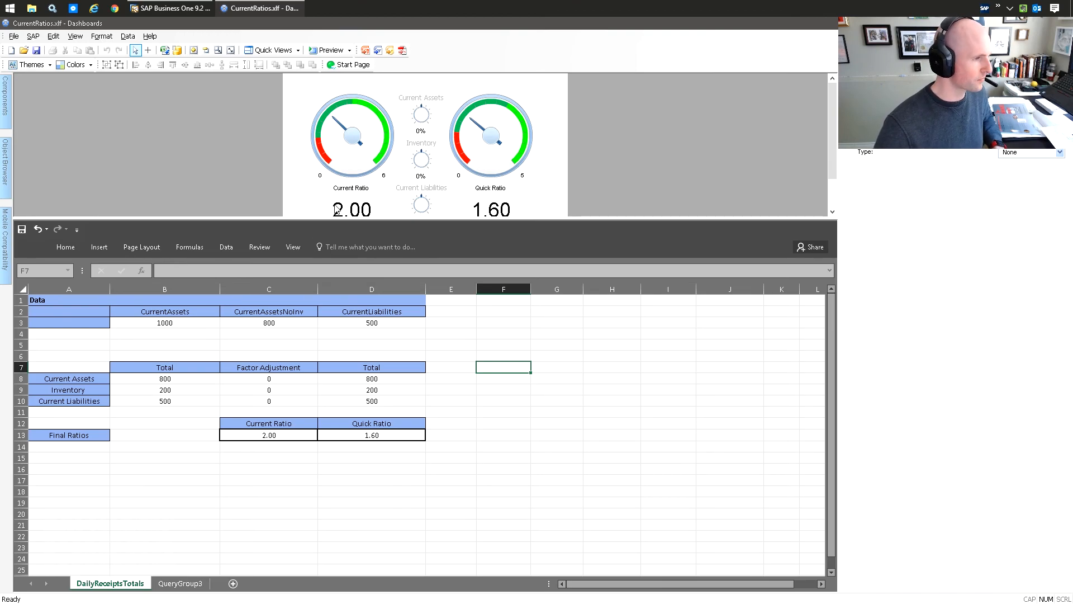
Step: Enlarge the dashboard canvas and examine the Current Ratio gauge's data range, scale limits and alert thresholds
left_click_drag(254, 219, 260, 350)
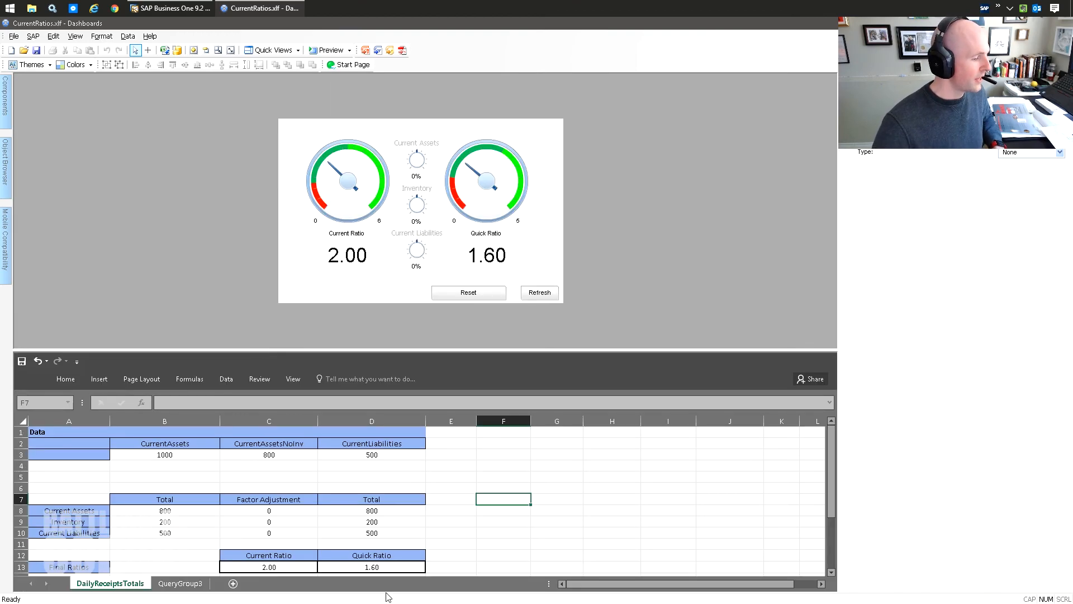
left_click(350, 167)
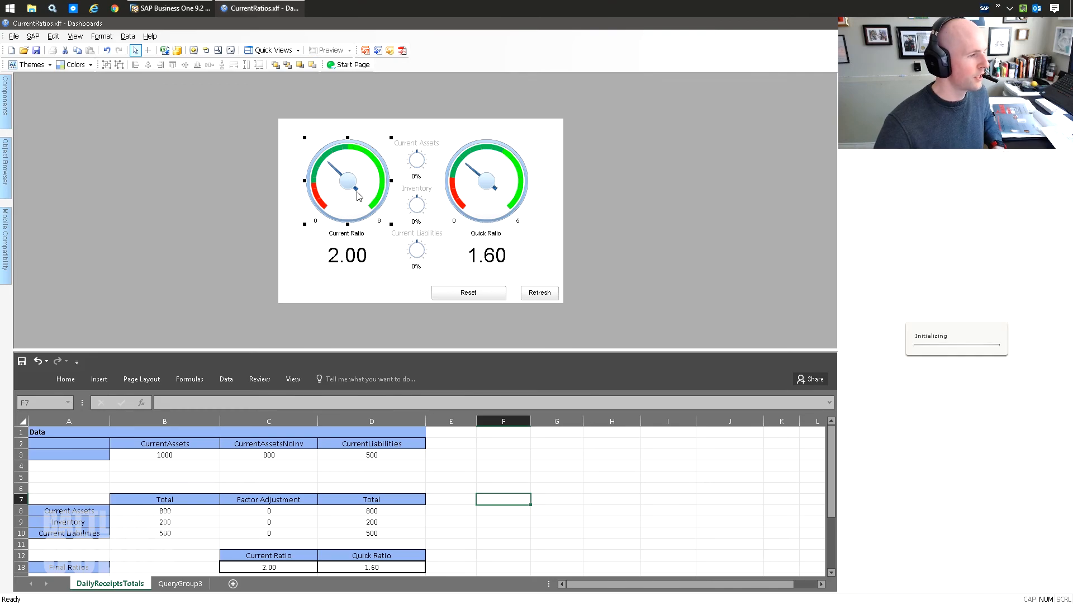
left_click(867, 106)
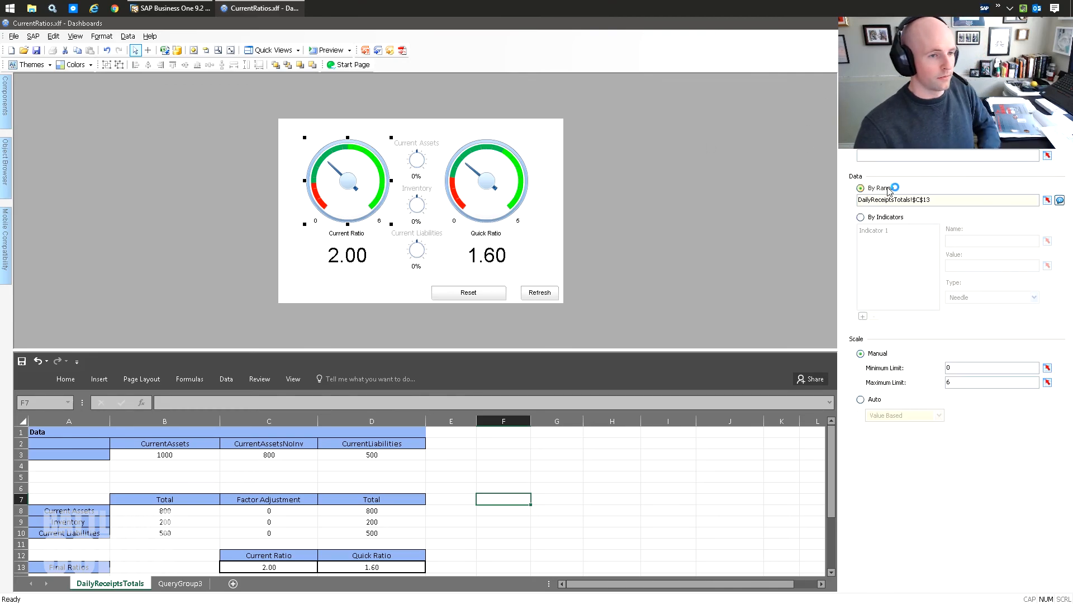
left_click(1047, 200)
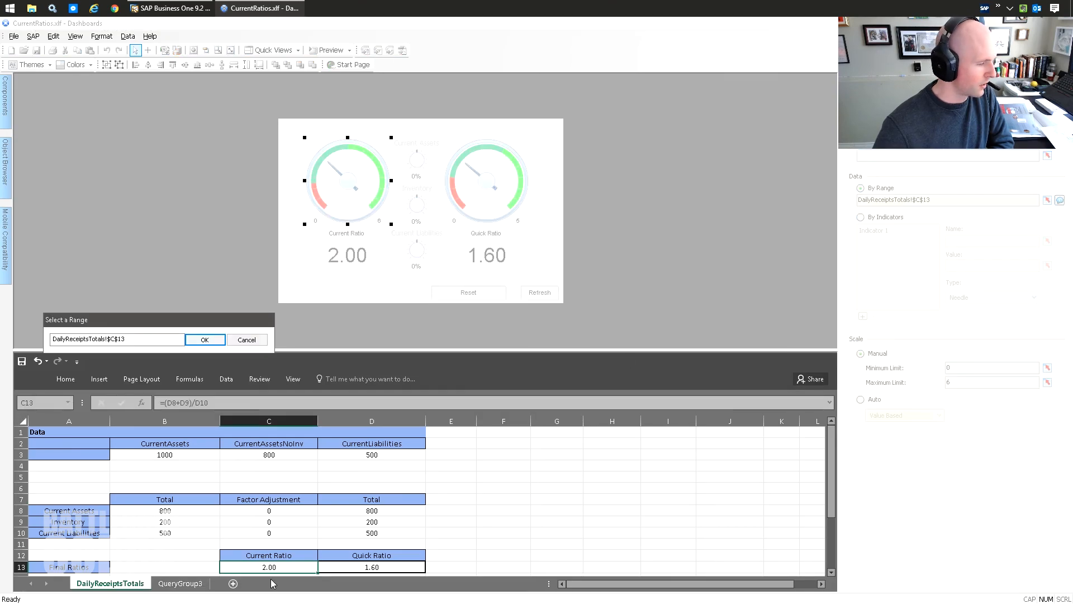
left_click_drag(125, 338, 121, 245)
left_click(254, 254)
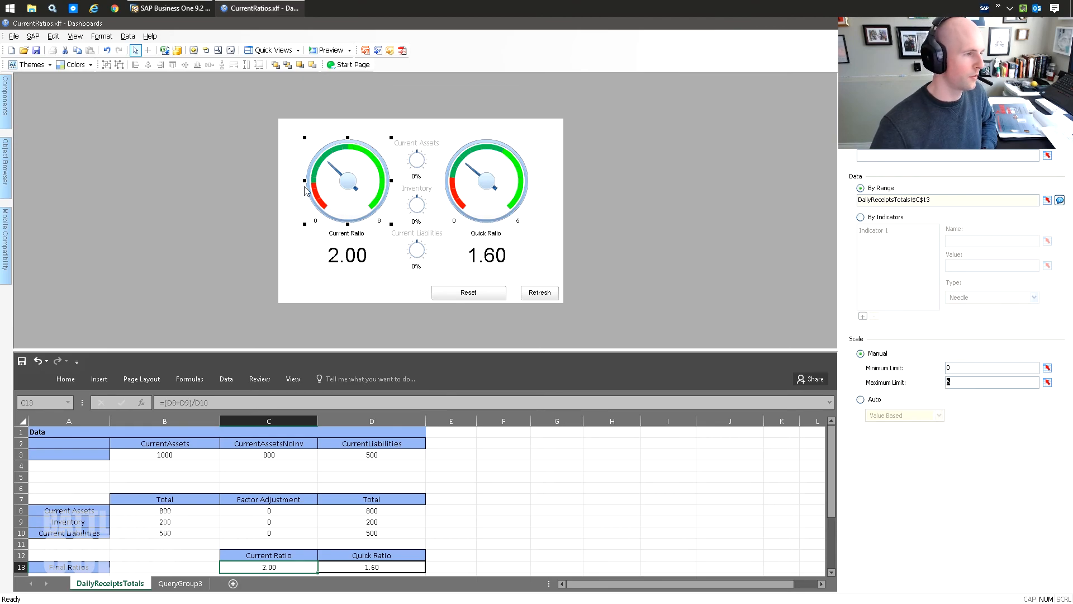
left_click(984, 45)
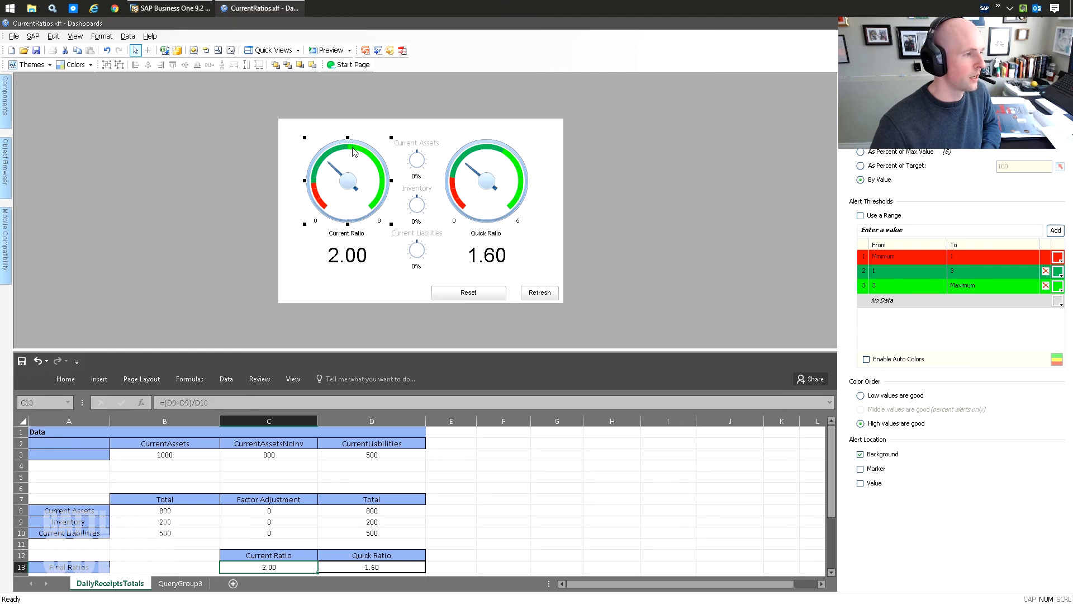
Step: Examine the Quick Ratio gauge's alert thresholds, data range and scale, and inspect the ratio value labels below the gauges
left_click(485, 156)
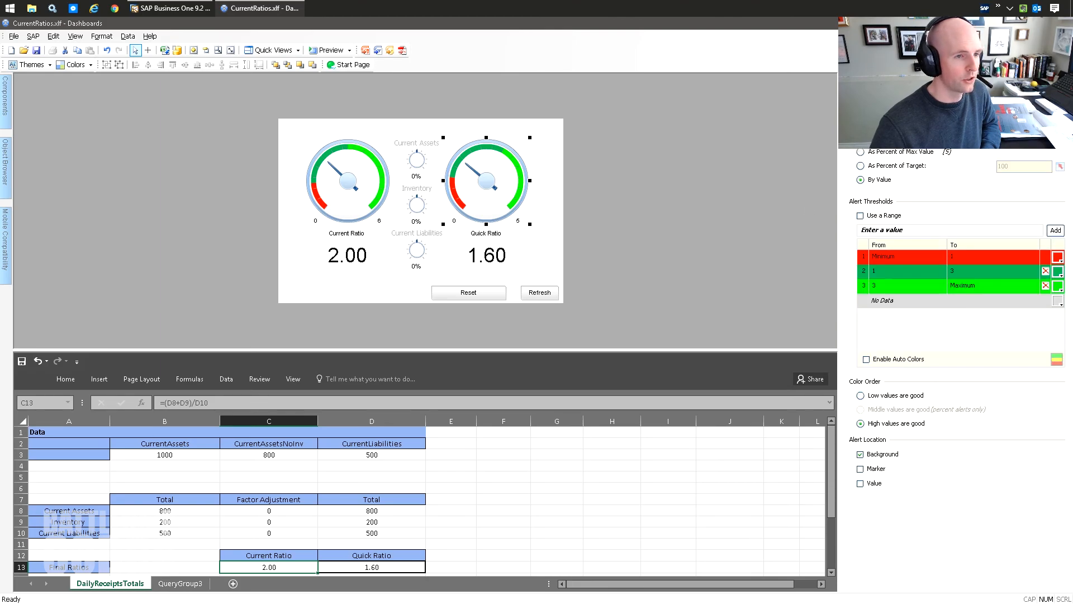
left_click(864, 120)
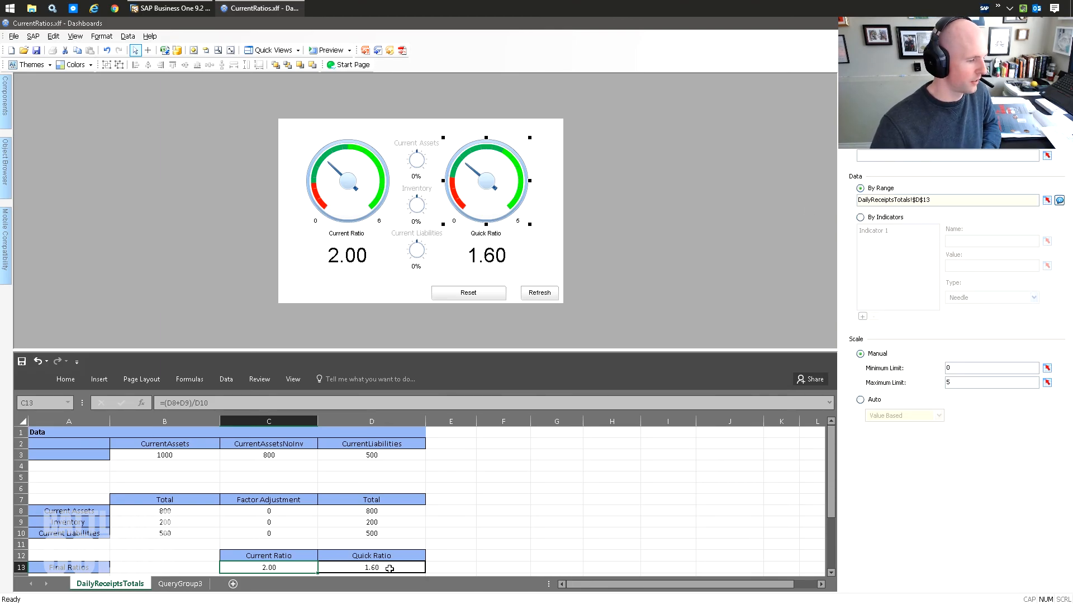
left_click(367, 258)
key("ctrl+z")
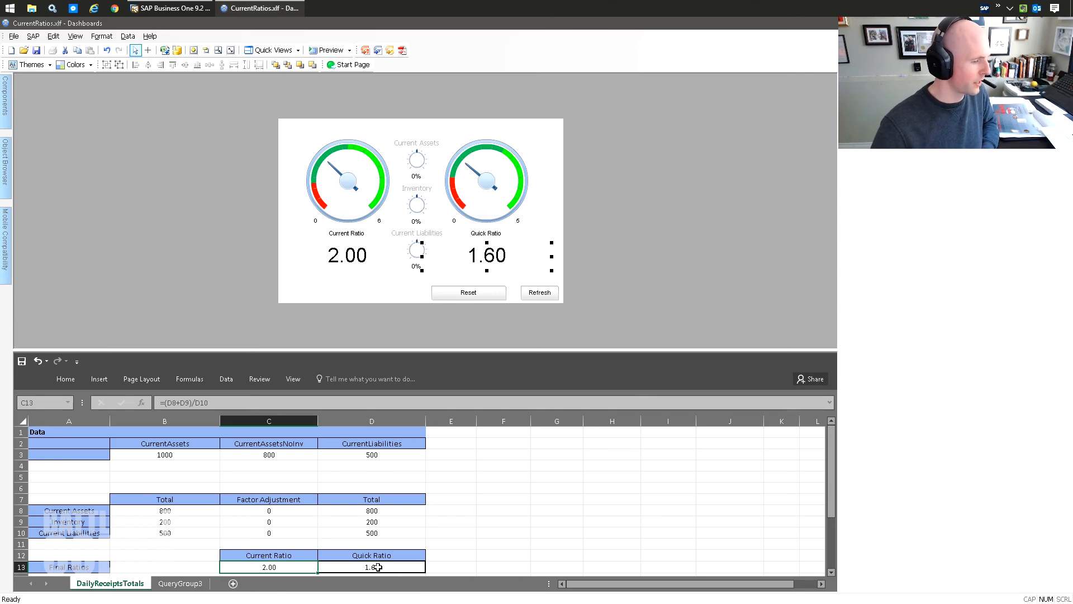
Step: Examine the Current Assets dial's linked factor adjustment cell and the formula that applies it to the adjusted Current Assets total
left_click(418, 160)
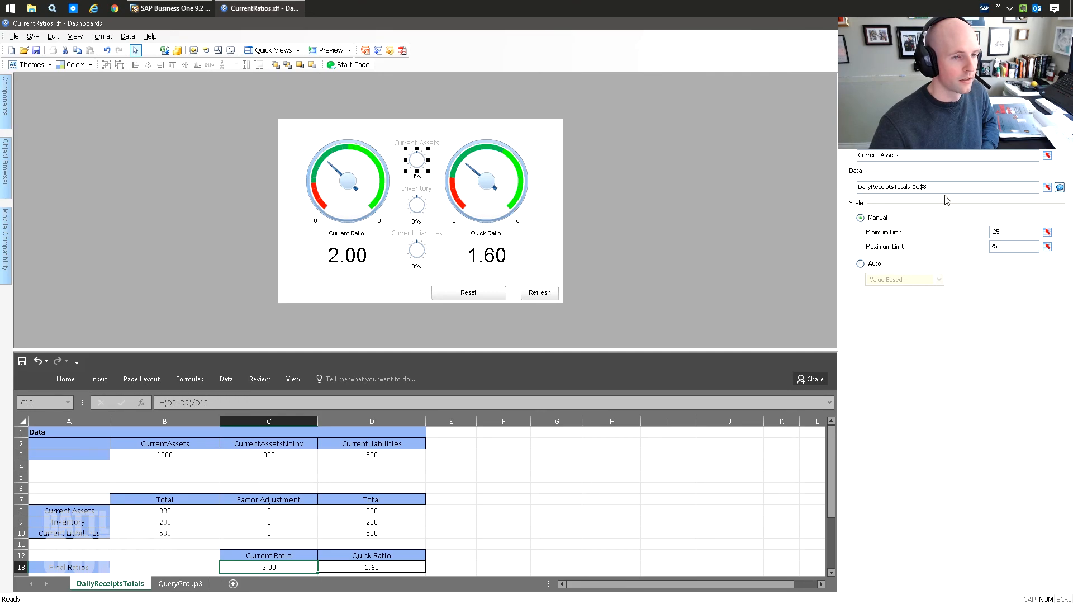
left_click(1047, 187)
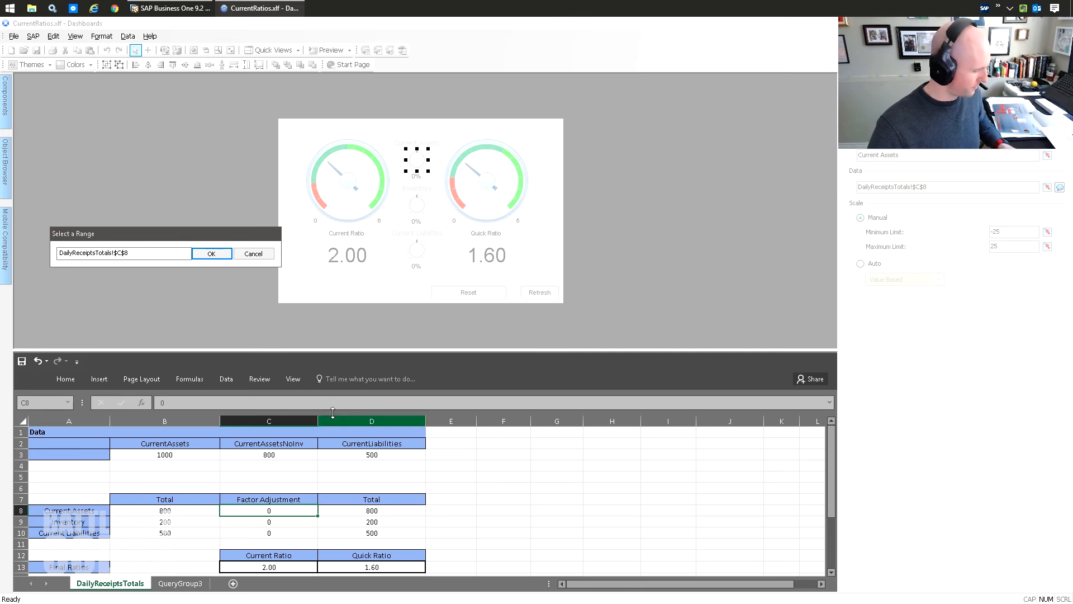
left_click(253, 254)
left_click(367, 510)
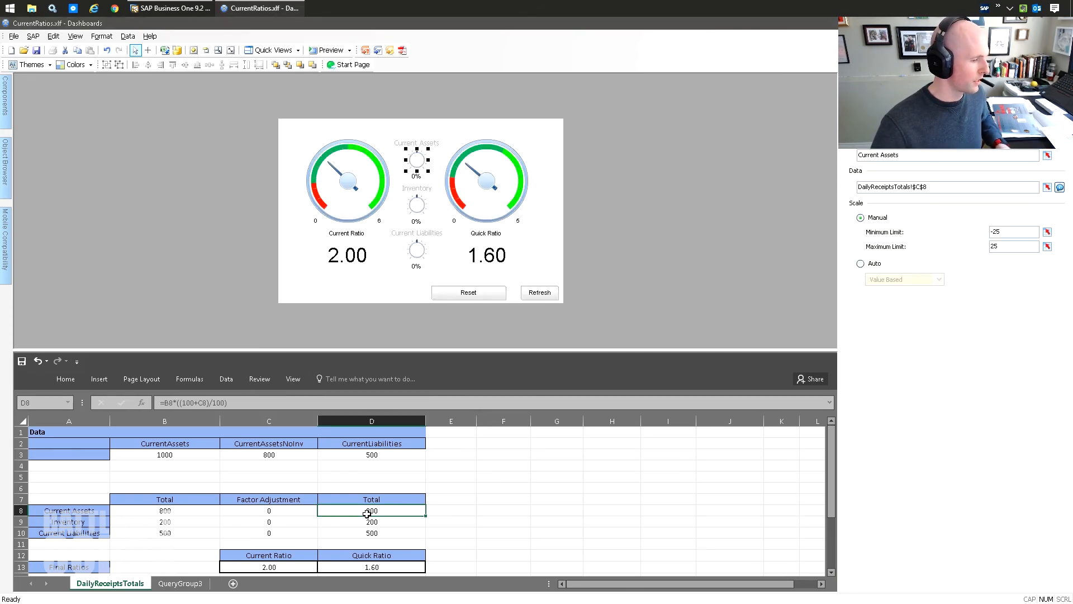
left_click(247, 403)
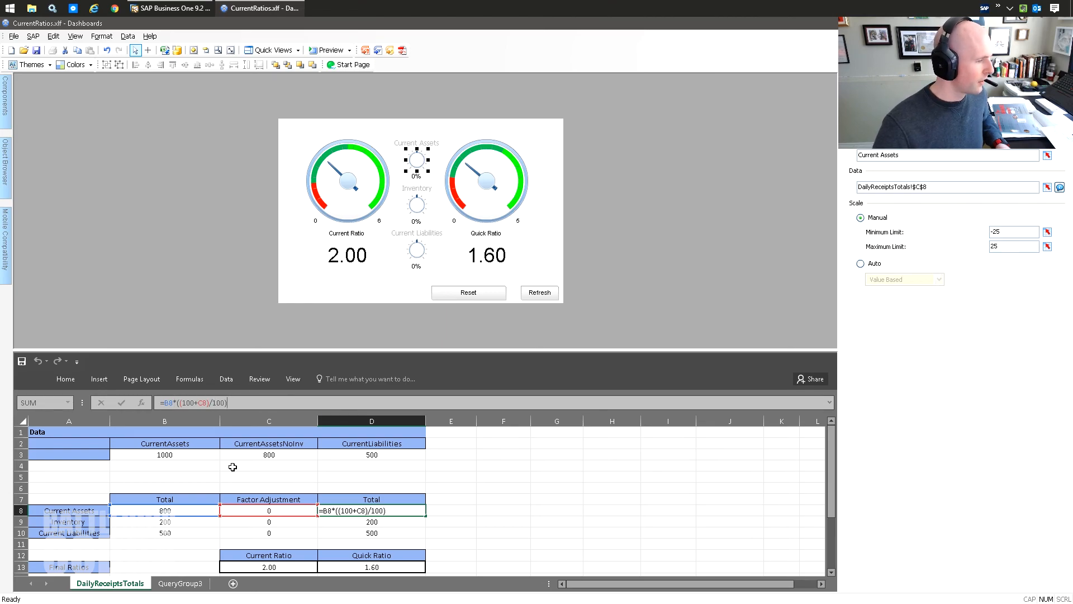
key("Escape")
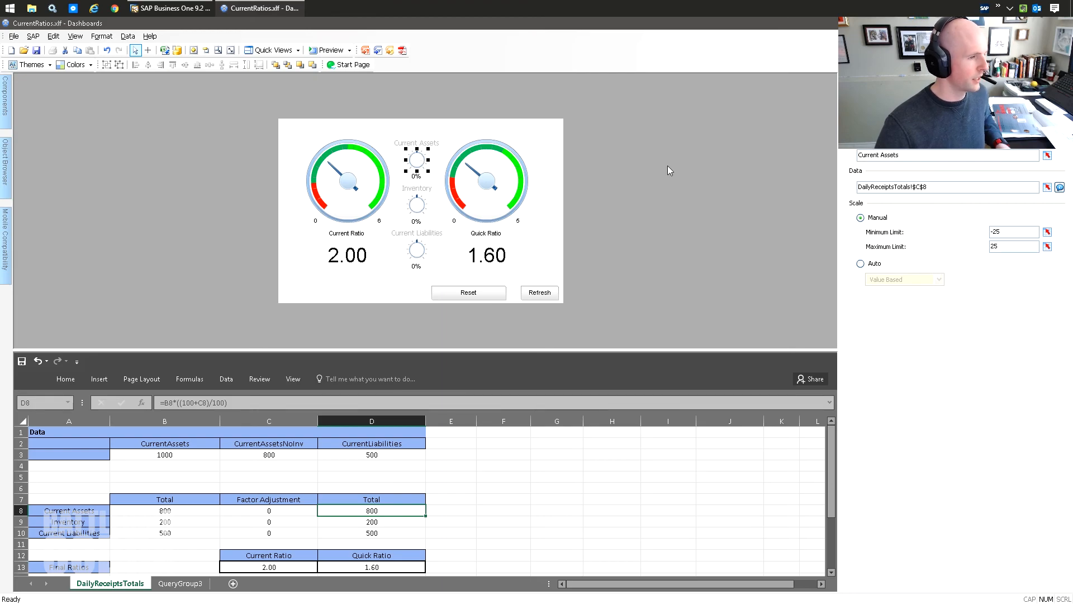
Step: Inspect the Inventory and Current Liabilities dials, including the Current Liabilities dial's data range, scale, entry effect and sound settings
left_click(417, 211)
left_click(417, 250)
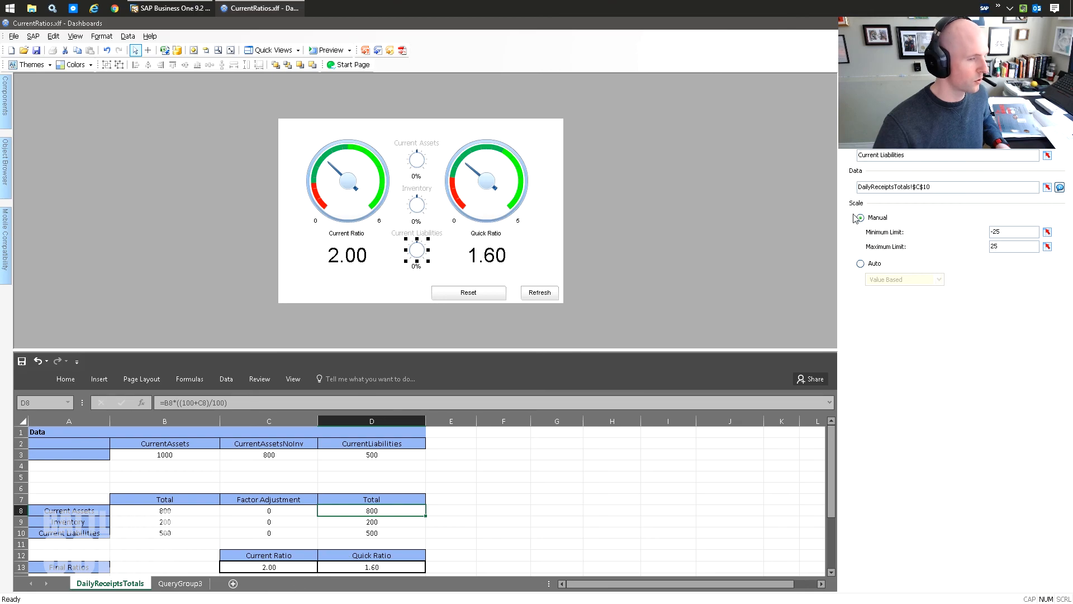
left_click(895, 114)
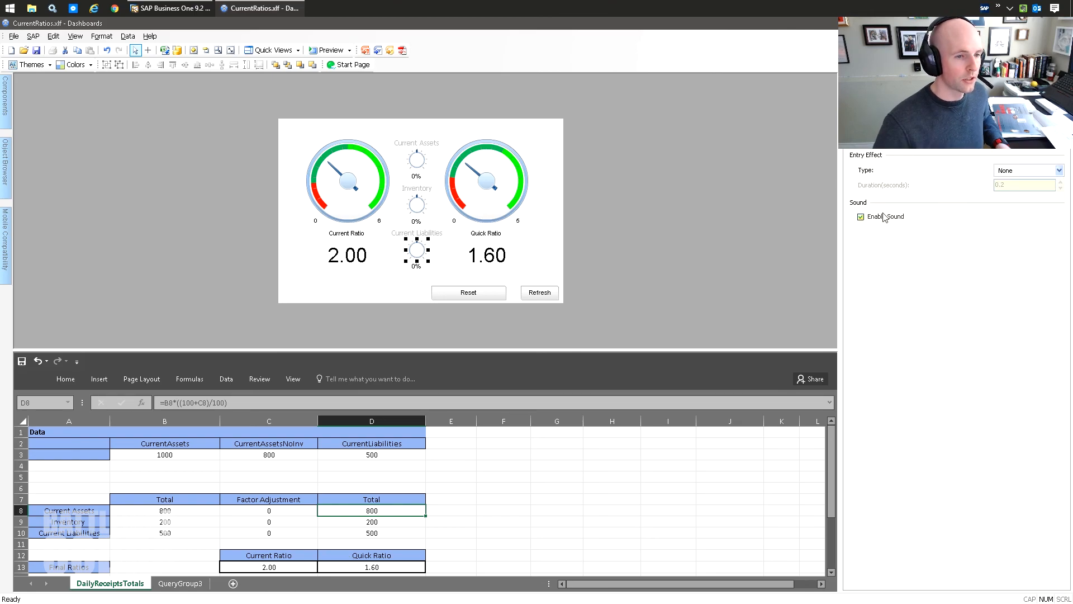
Step: Switch to SAP Business One, set the Financial Ratios dashboard's Inventory dial to -25%, and reset all of its dial adjustments
left_click(880, 115)
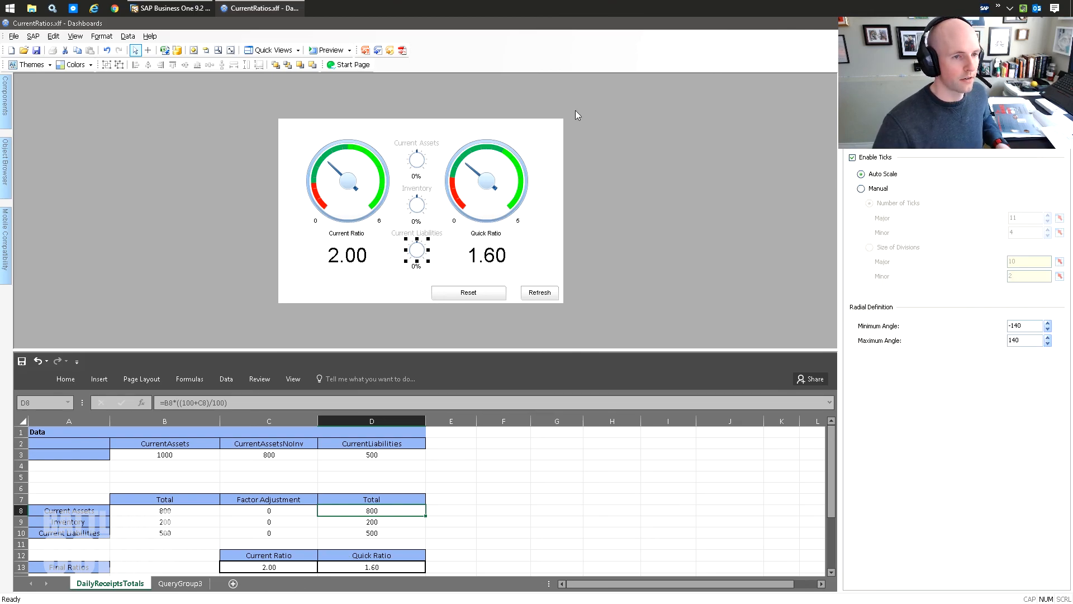
left_click(170, 7)
left_click(337, 391)
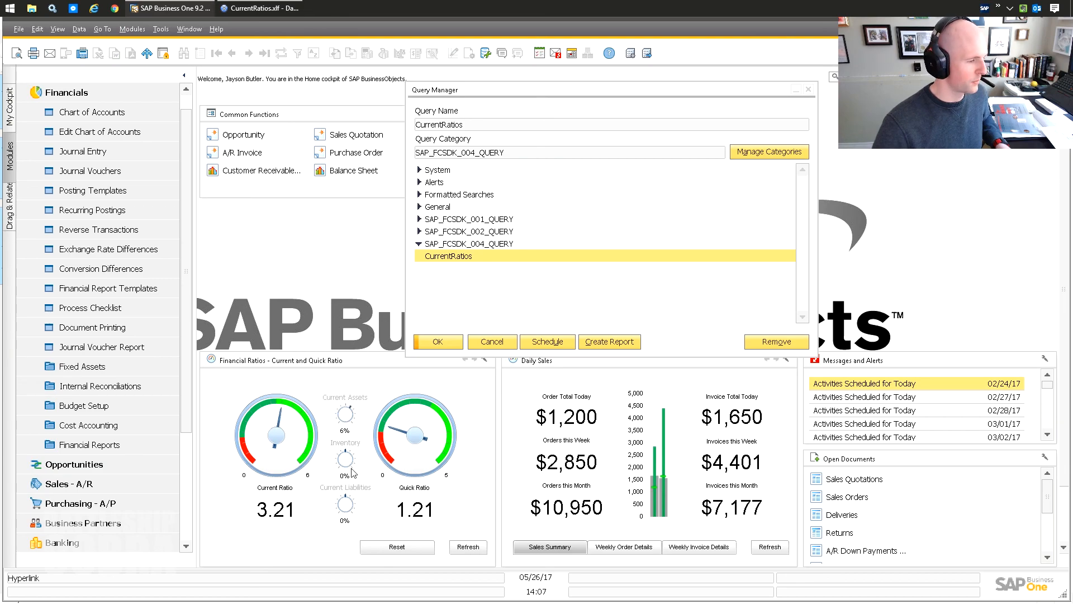
left_click(389, 546)
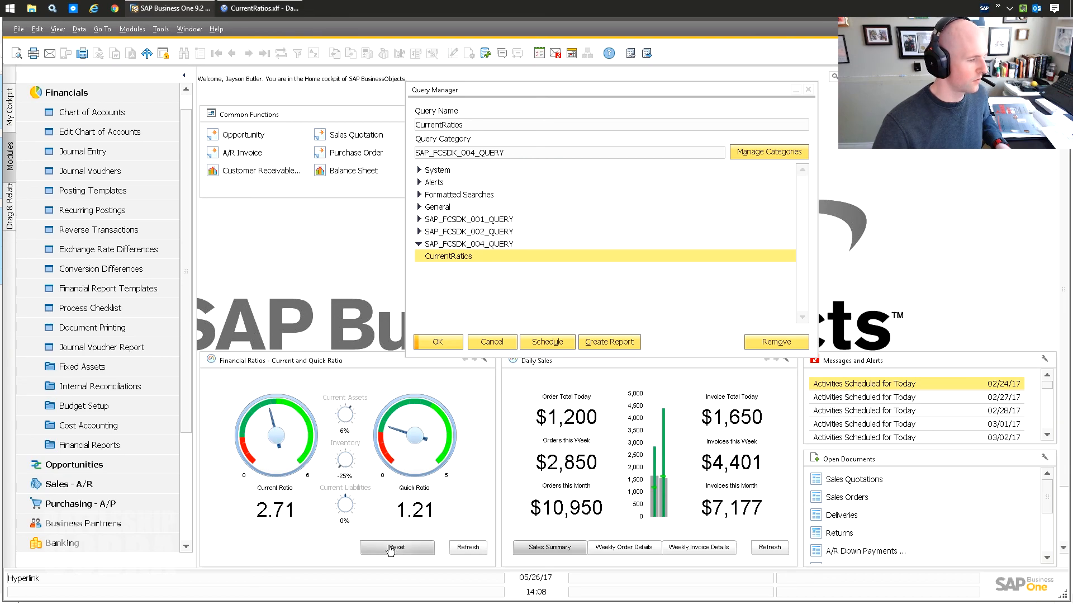
Step: Switch to Dashboards and examine the settings of the Refresh button, including its available connections, and of the Reset button
left_click(248, 8)
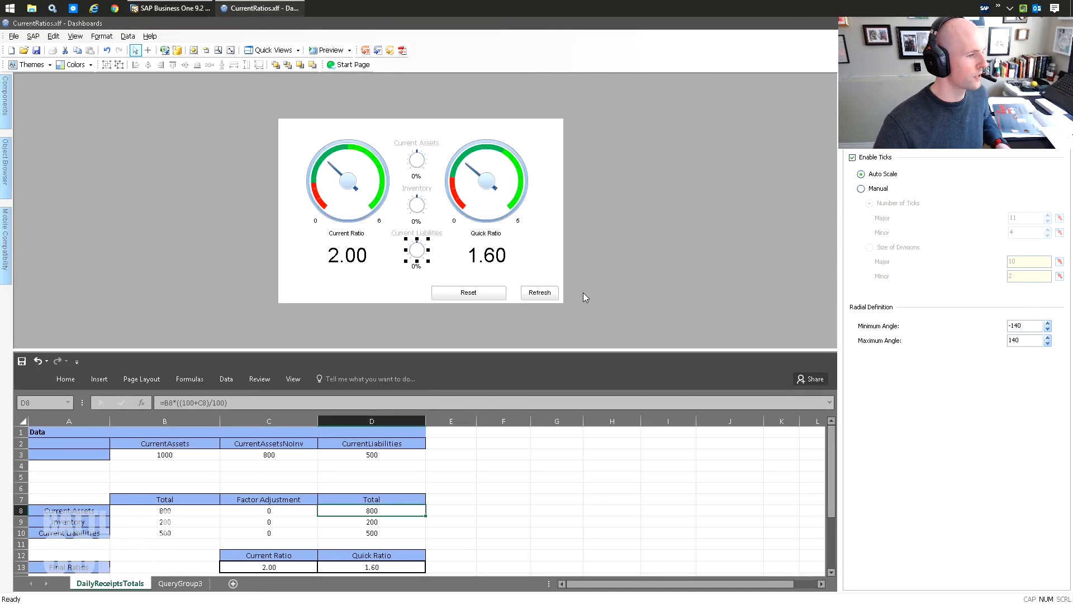
left_click(452, 294)
left_click(537, 299)
left_click(473, 299)
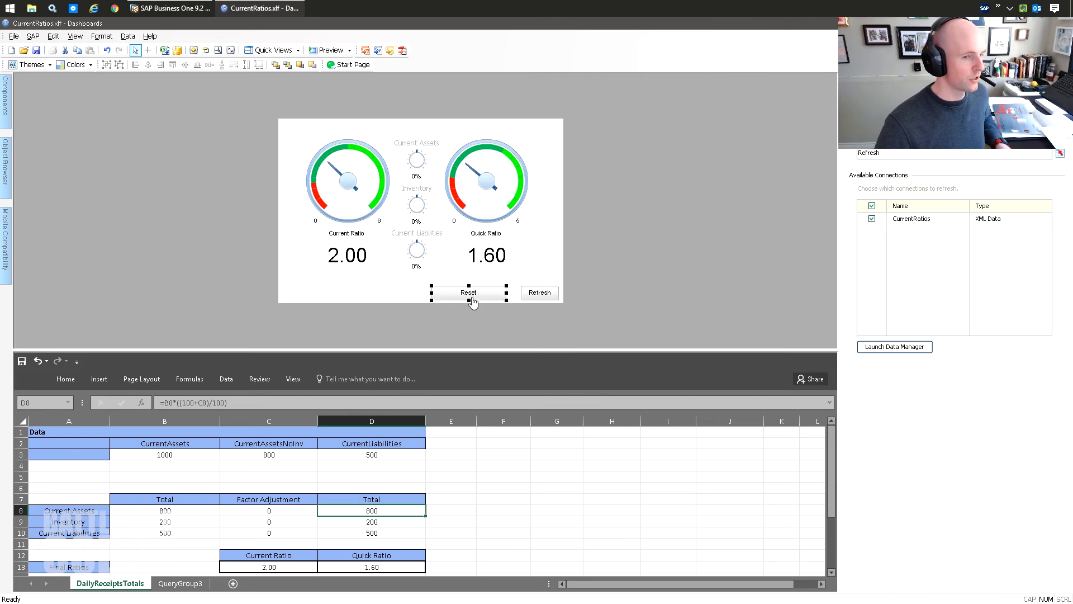
left_click(552, 296)
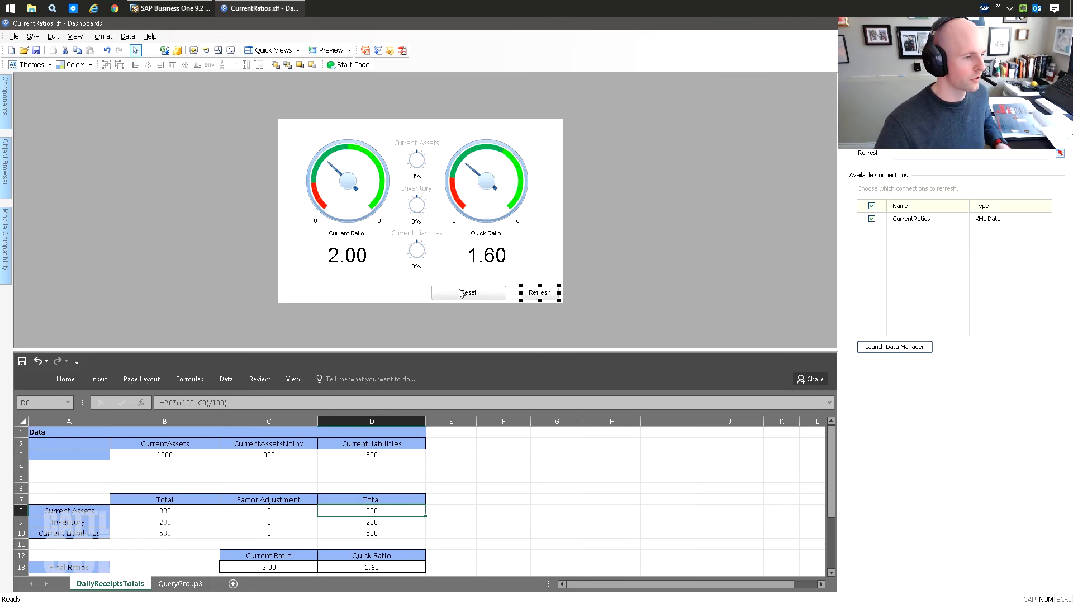
left_click(461, 294)
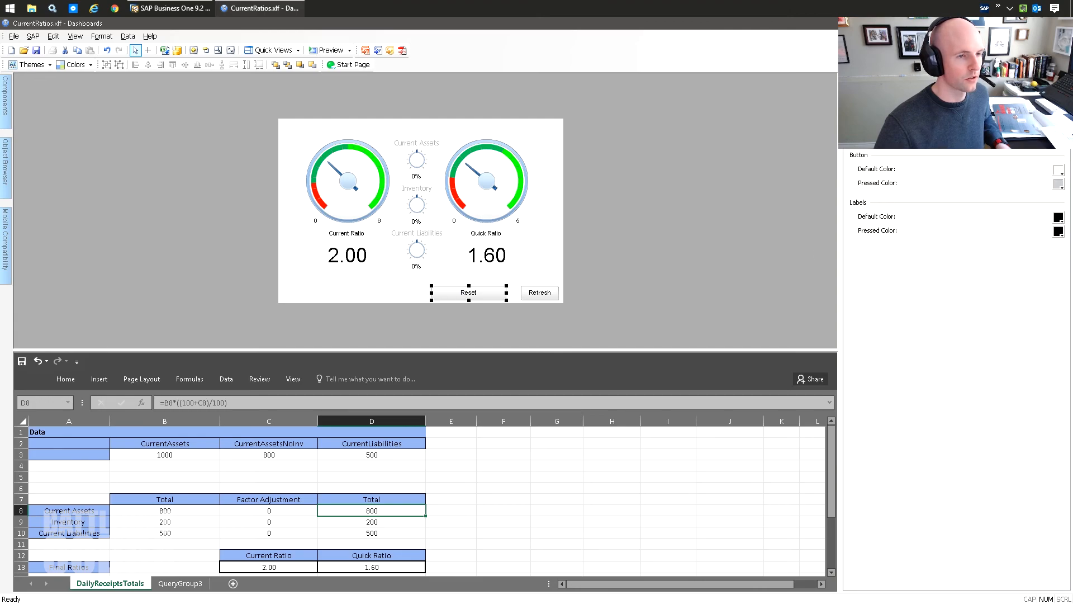
left_click(861, 112)
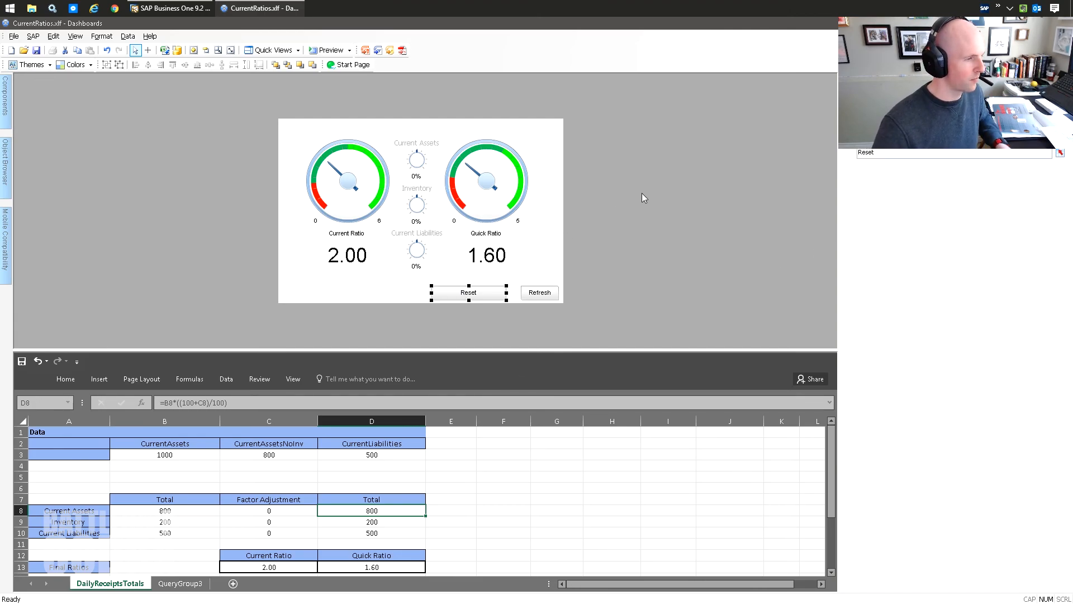
left_click(417, 296)
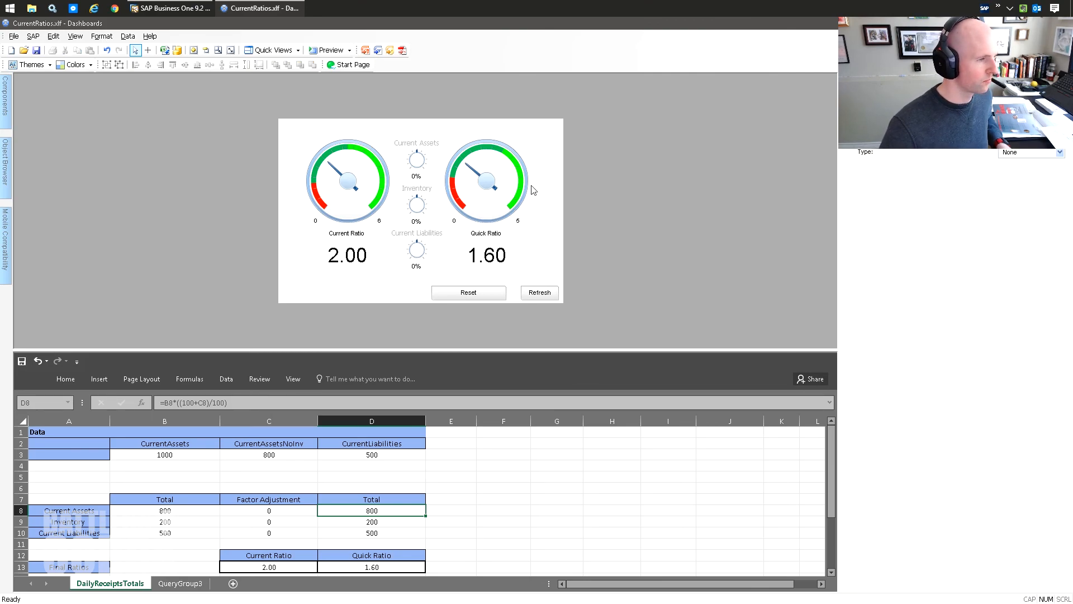
Step: Uncover the Daily Sales dashboard in SAP Business One, and open DailySales.xlf in Dashboards without saving changes to CurrentRatios.xlf
left_click(177, 9)
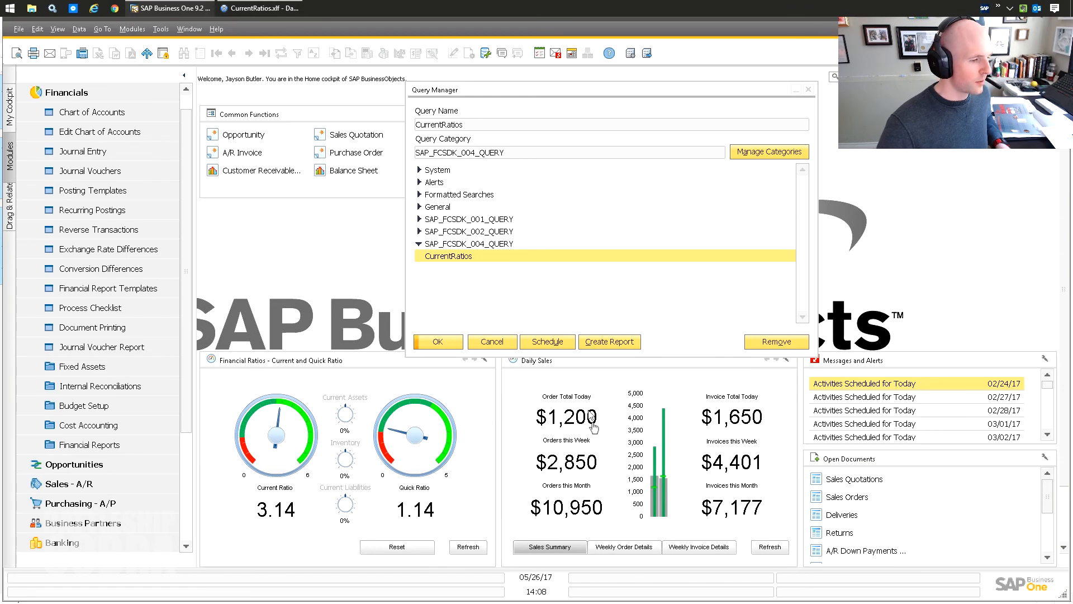
left_click_drag(575, 86, 579, 73)
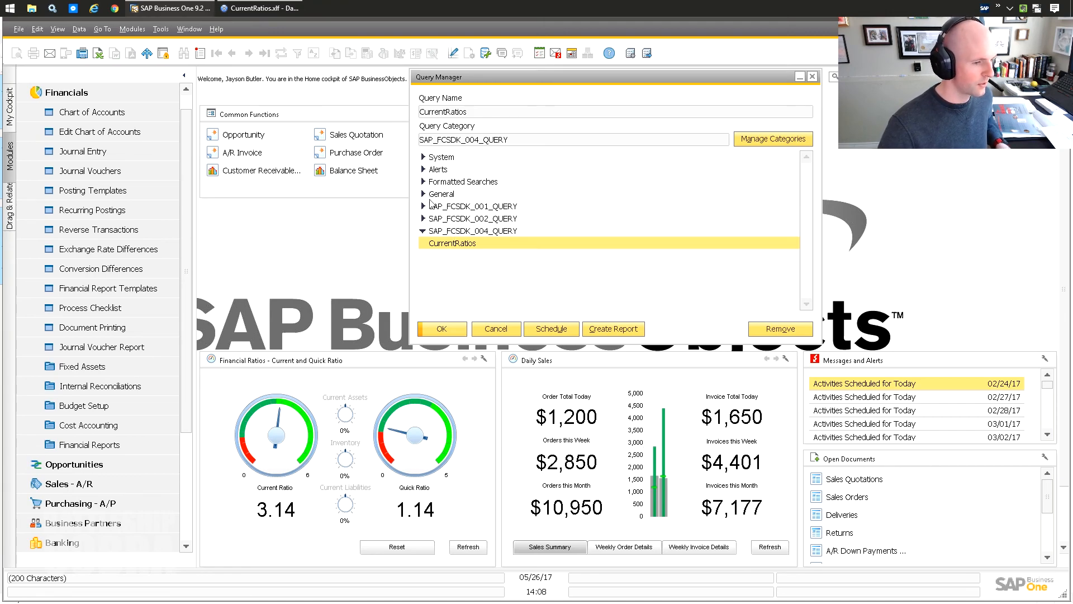
left_click(260, 8)
left_click(14, 36)
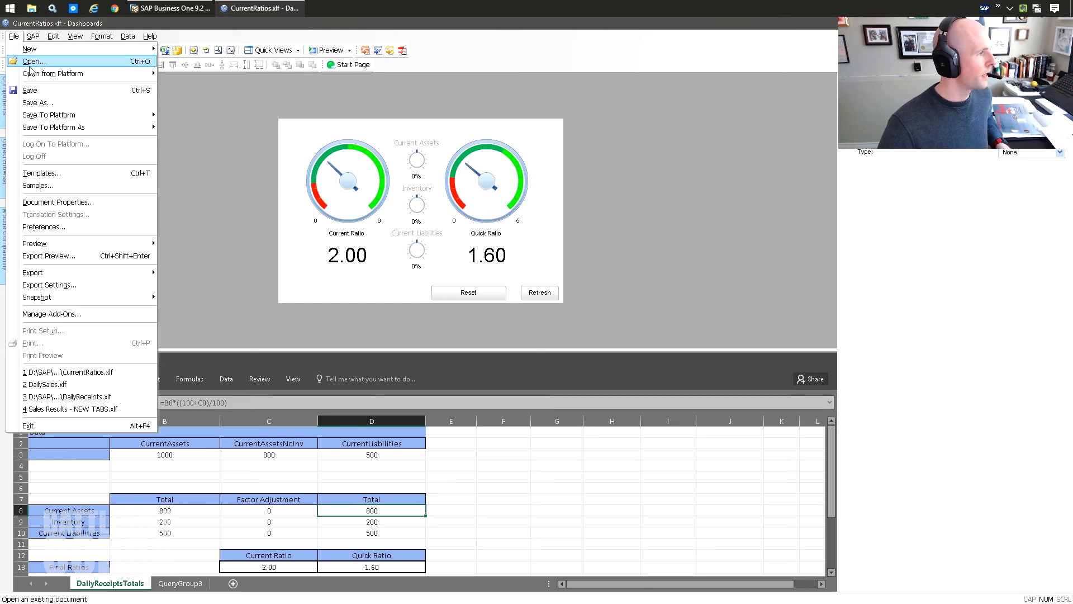
left_click(119, 385)
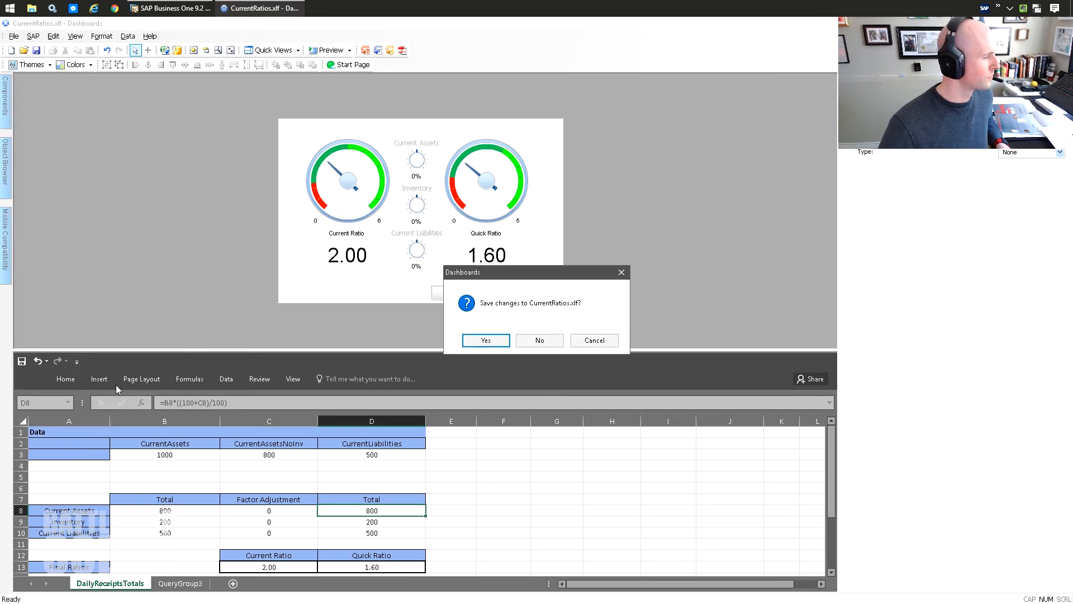
left_click(536, 341)
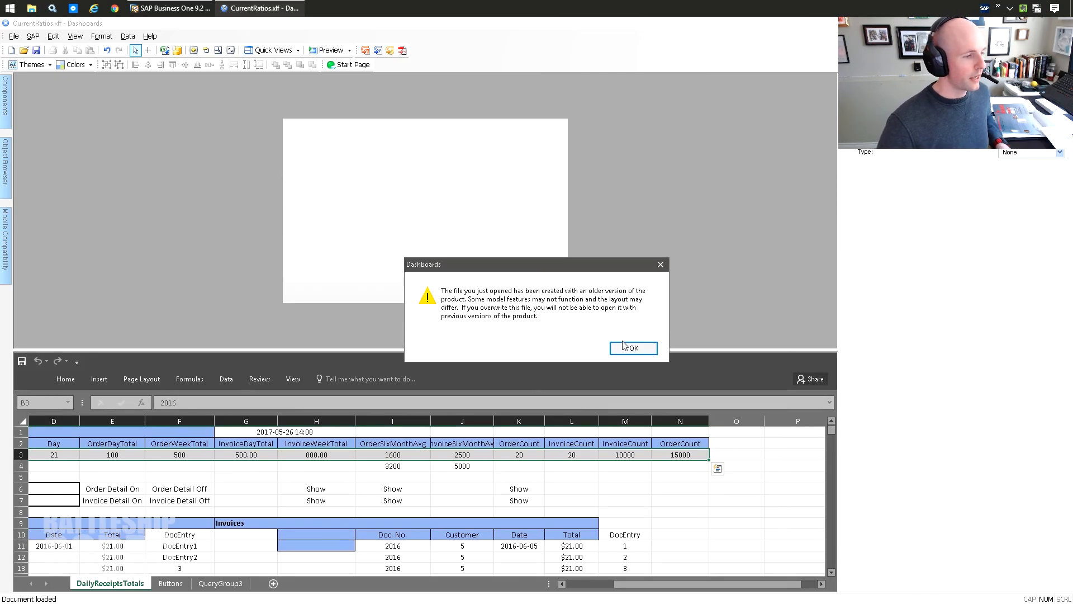
left_click(624, 345)
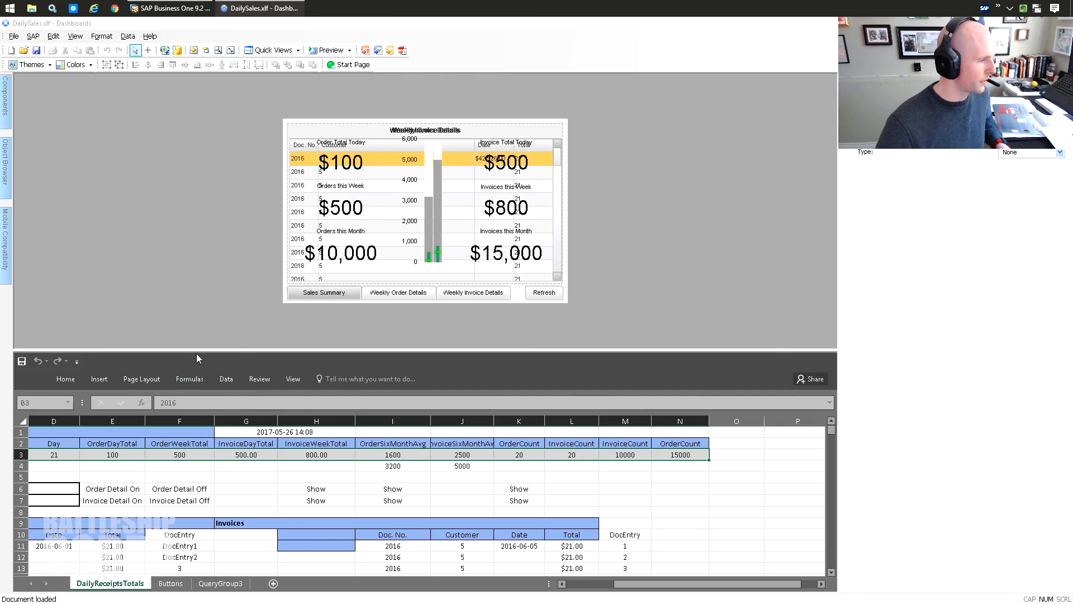
Step: Enlarge the spreadsheet area and inspect the invoice table and the Order Detail and Invoice Detail On and Off cells
left_click_drag(198, 351, 135, 205)
left_click(64, 235)
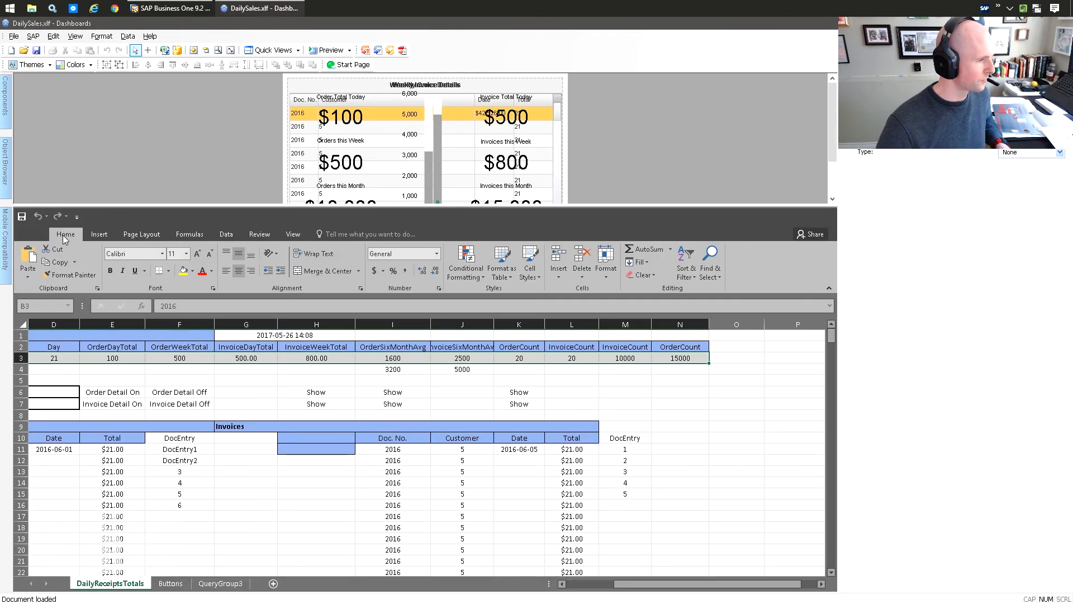
left_click(72, 239)
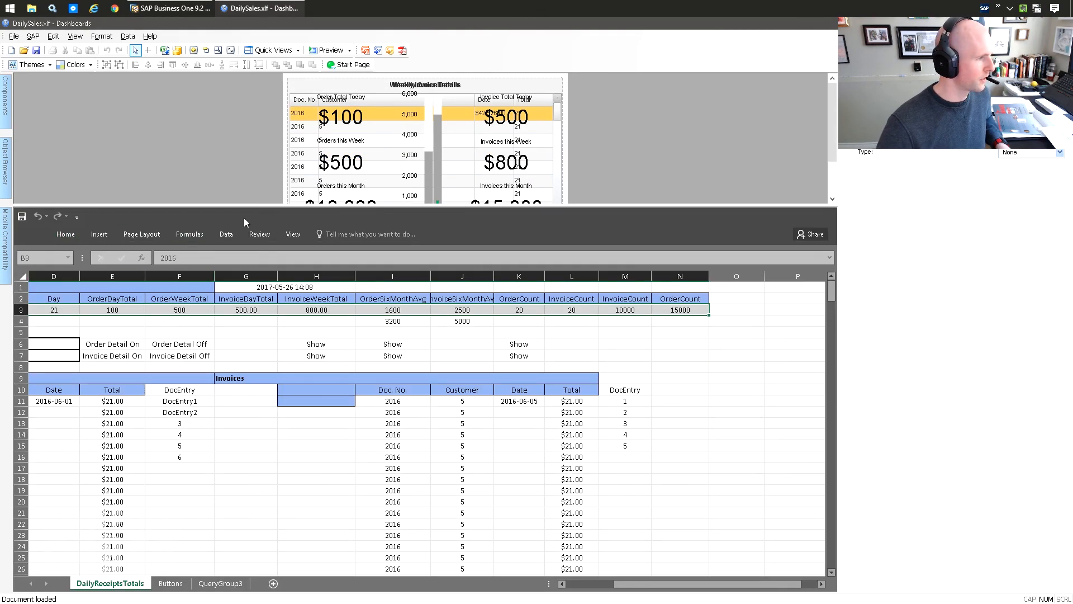
left_click(363, 405)
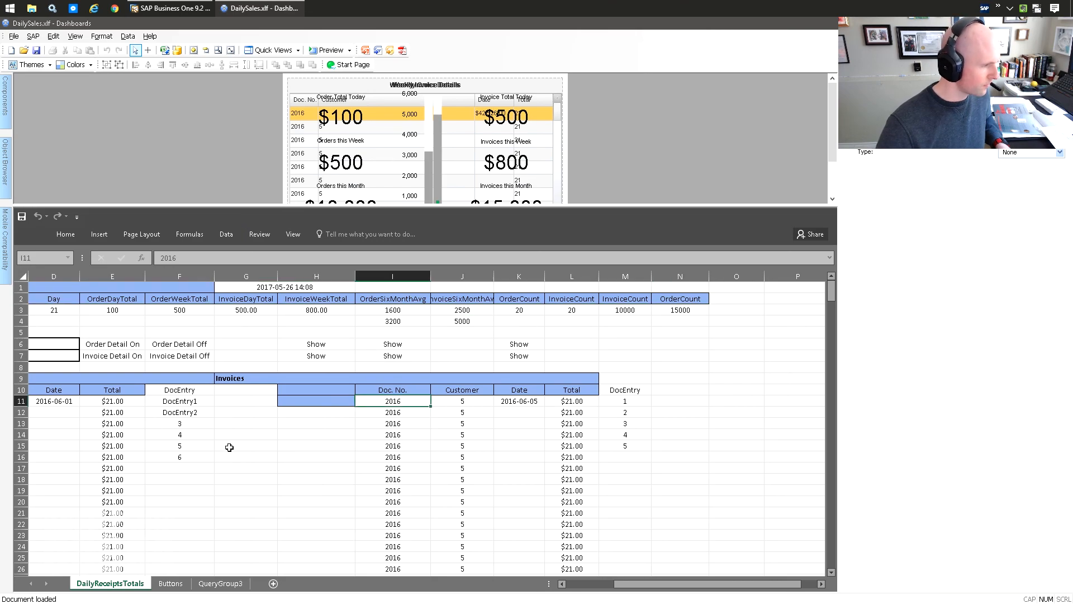
left_click(121, 349)
left_click(168, 347)
left_click(117, 344)
left_click(141, 362)
left_click(128, 344)
left_click(129, 355)
left_click(184, 345)
left_click(194, 358)
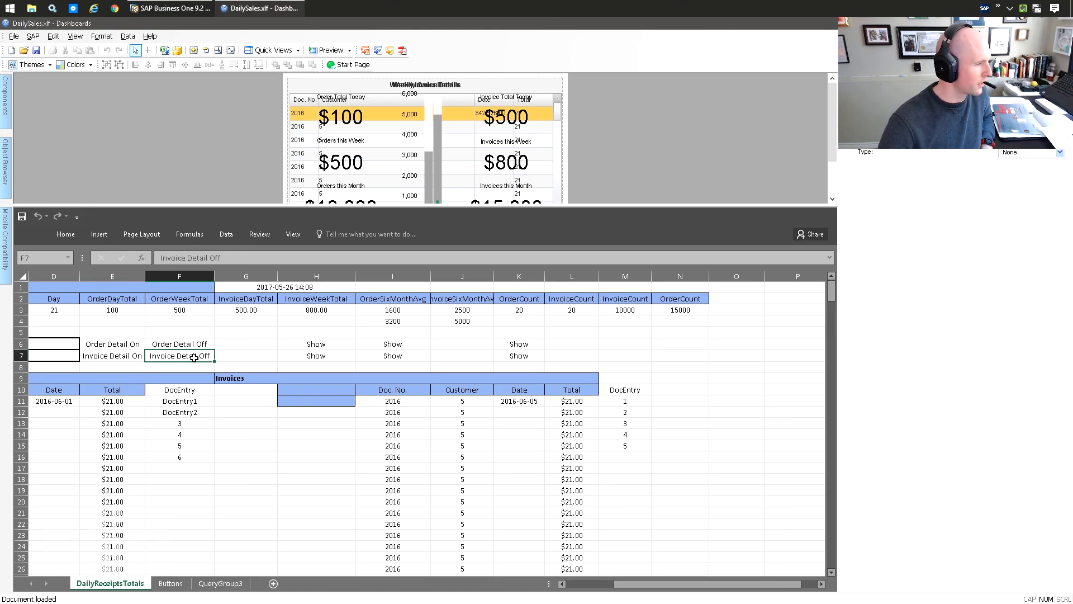
Step: Inspect the Show cells in rows 6 and 7 of columns H, I and K
left_click(323, 349)
left_click(407, 349)
left_click(534, 344)
left_click(518, 358)
left_click(391, 358)
left_click(322, 346)
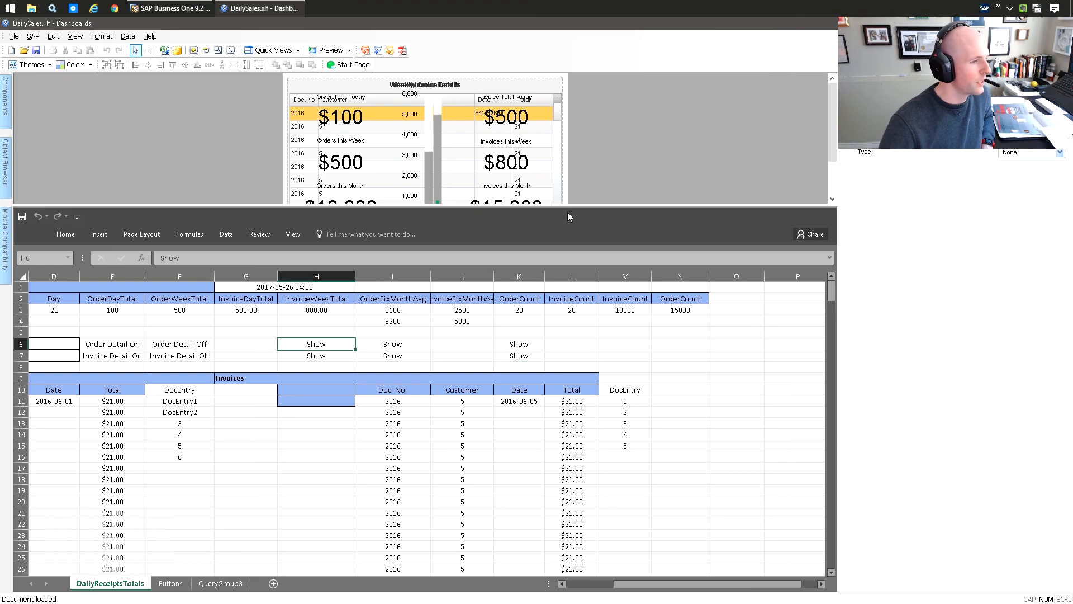
Step: Enlarge the dashboard canvas and examine the view selector's label range, data insertion source and destination cell
left_click_drag(567, 206, 566, 348)
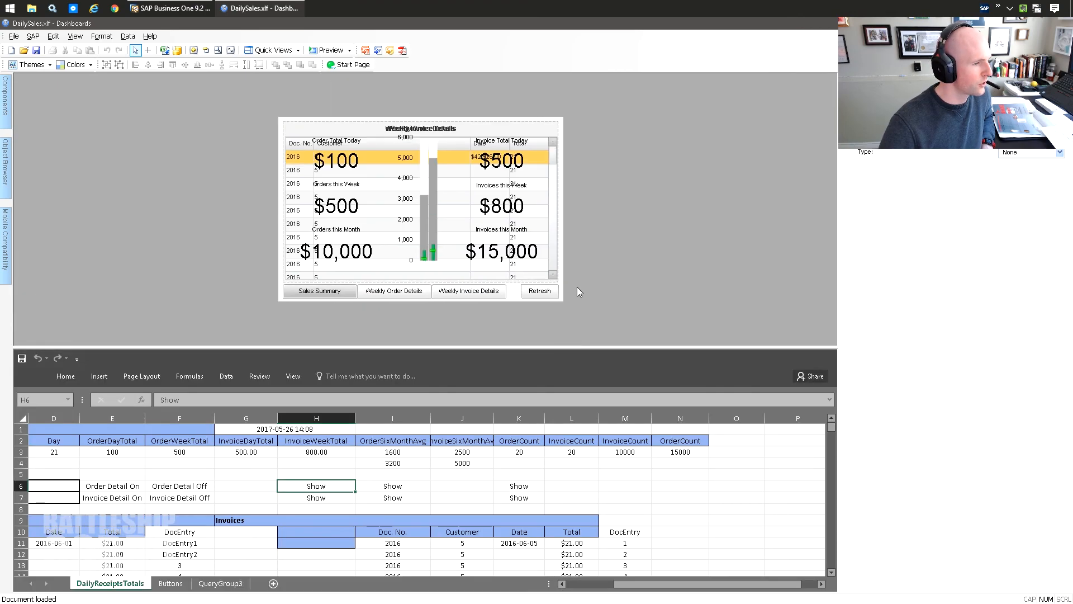
left_click(389, 297)
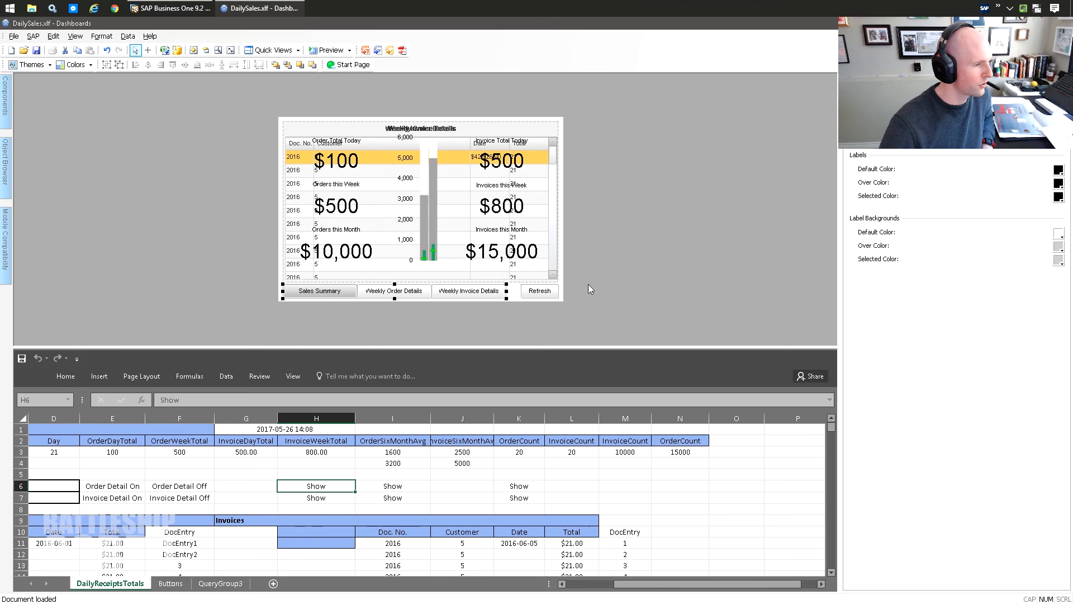
left_click(890, 148)
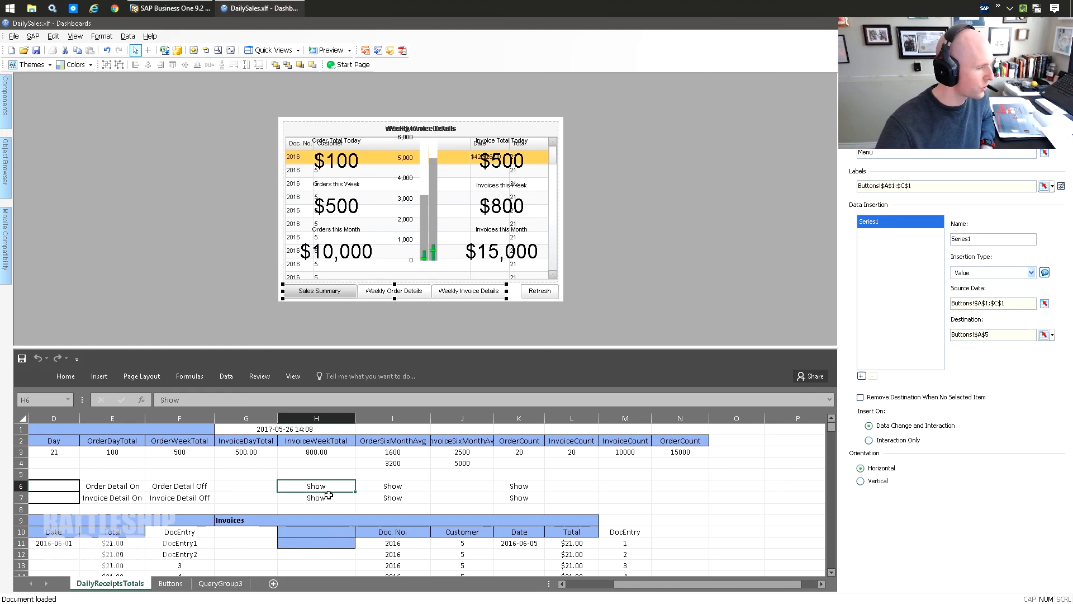
left_click_drag(309, 132, 470, 193)
left_click_drag(344, 149, 400, 174)
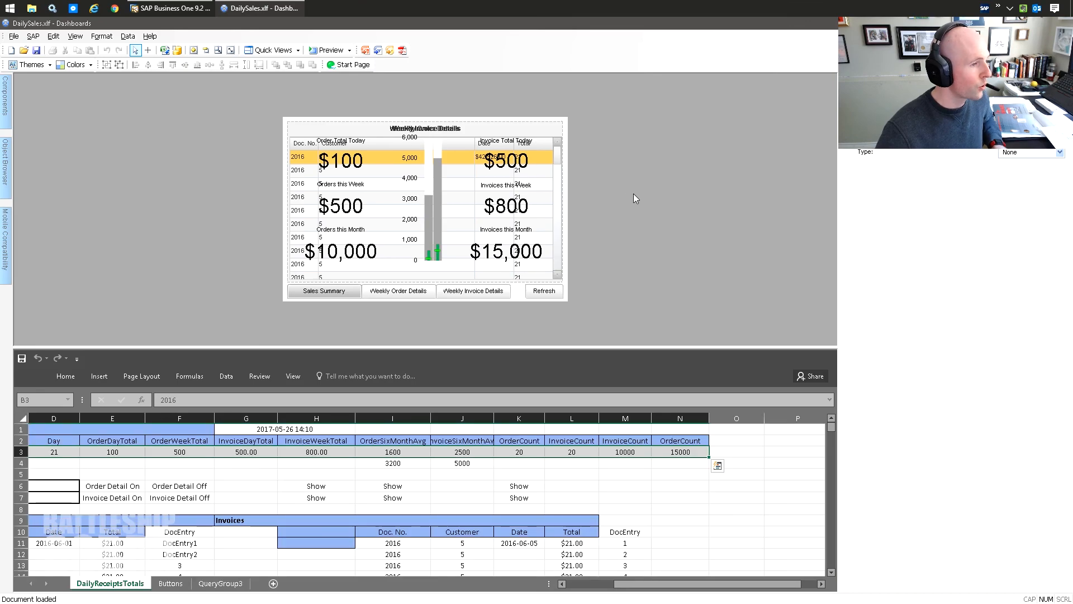
Step: Examine the bullet chart's Orders series data links, text formatting, marker sizes and series colors
left_click(422, 206)
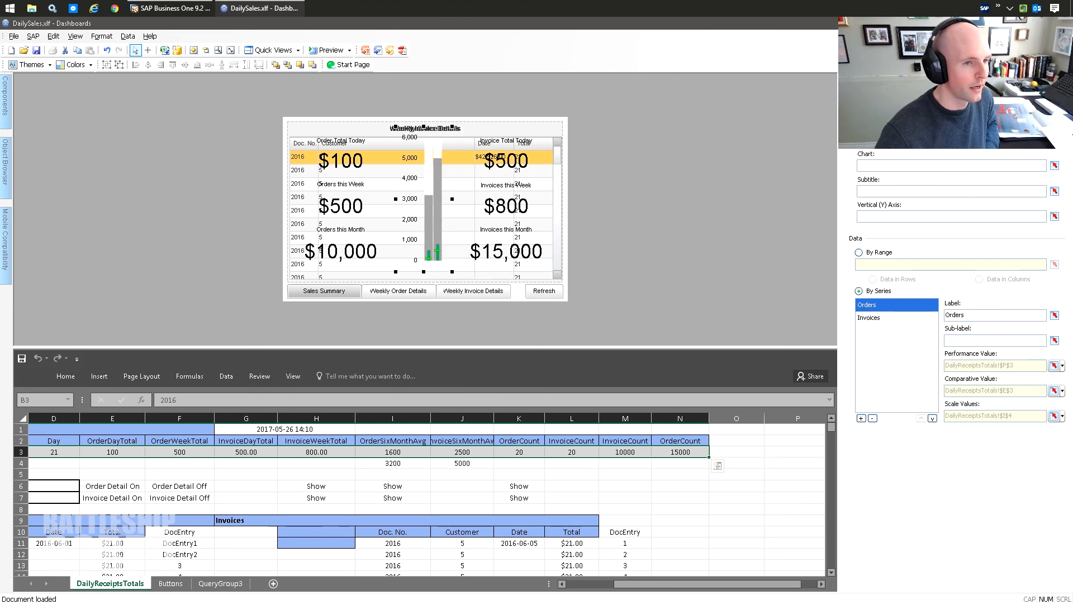
left_click(961, 143)
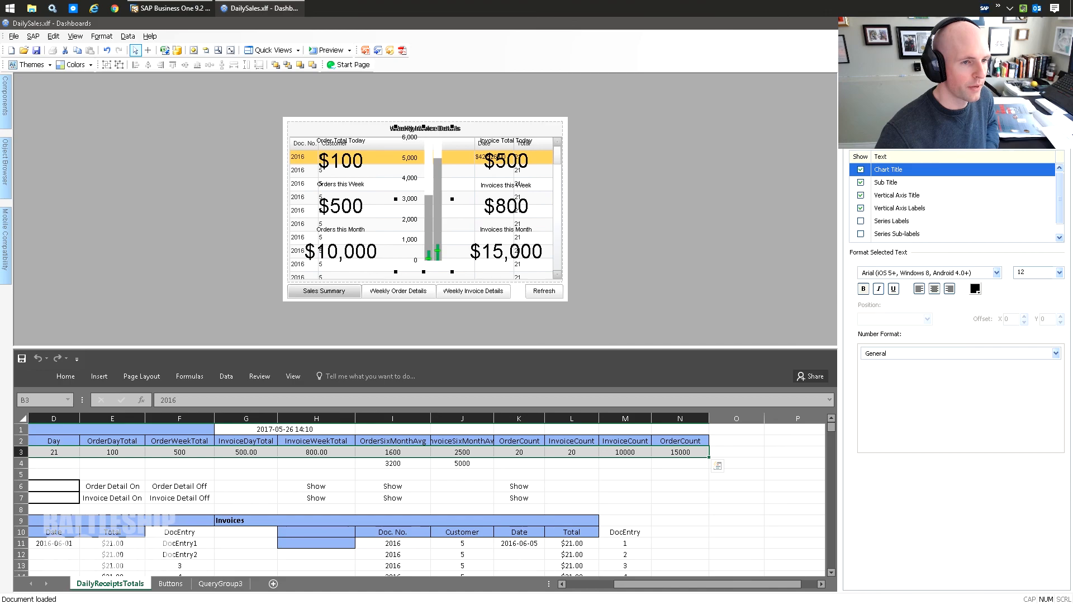
left_click(921, 140)
left_click(893, 139)
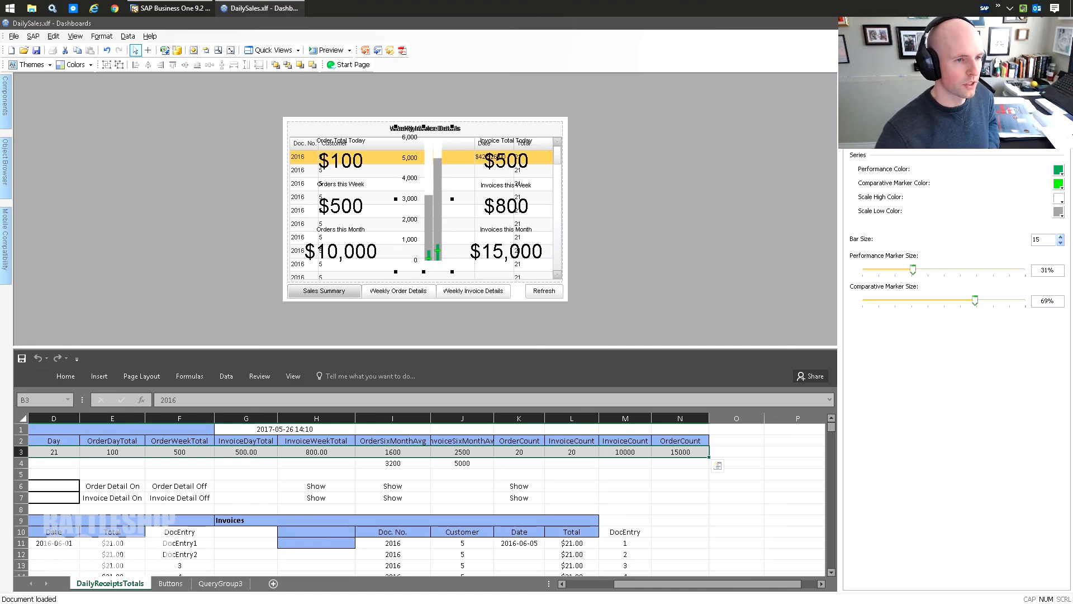
left_click(865, 140)
left_click(897, 118)
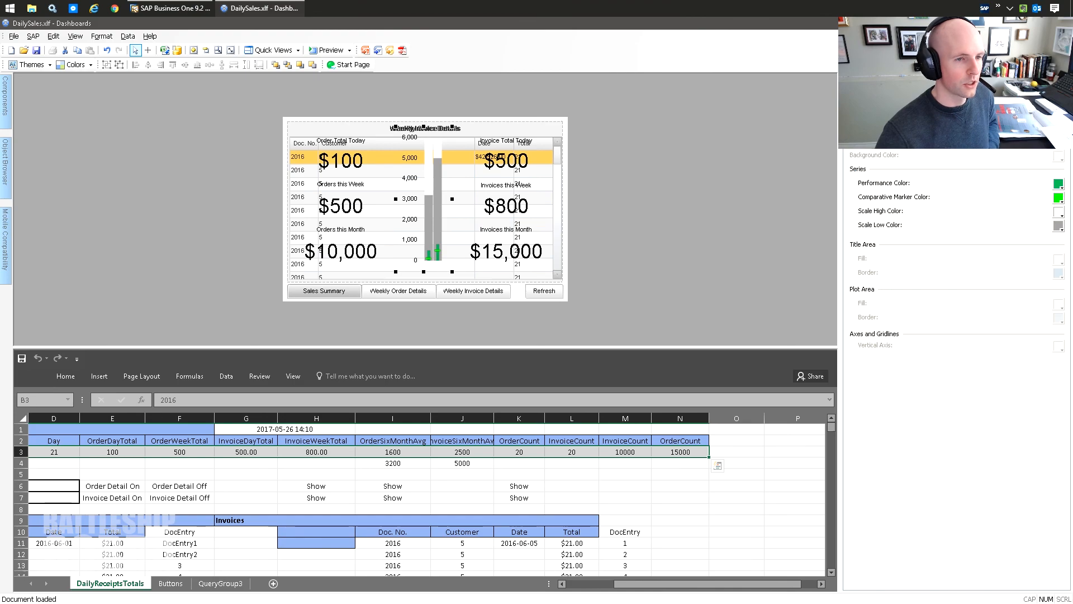
Step: Examine the bullet chart's scale, dynamic visibility and animation settings, and return to its series data links
left_click(905, 139)
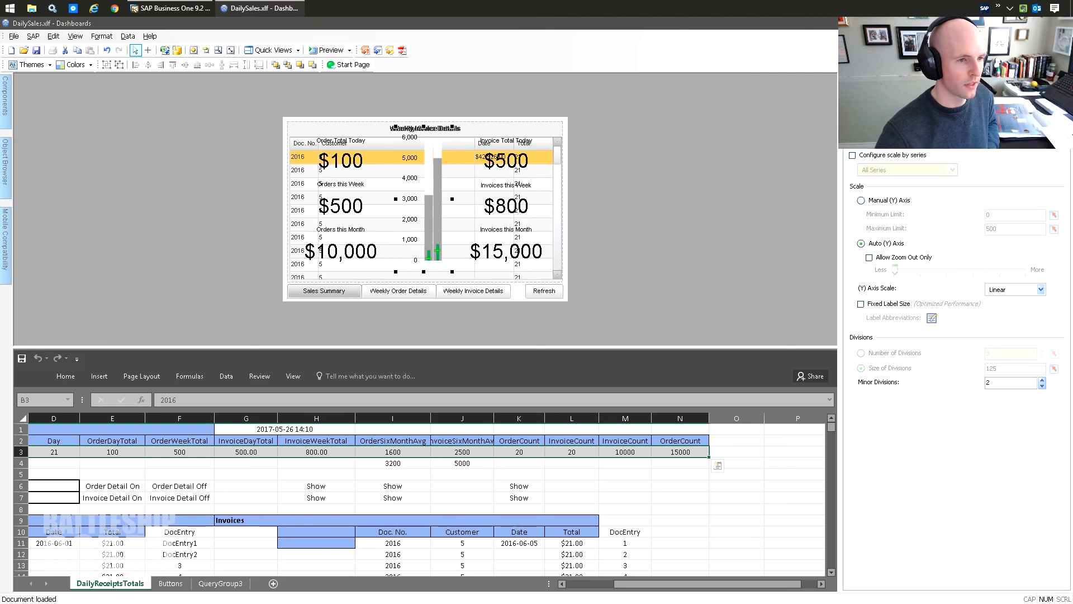
left_click(865, 140)
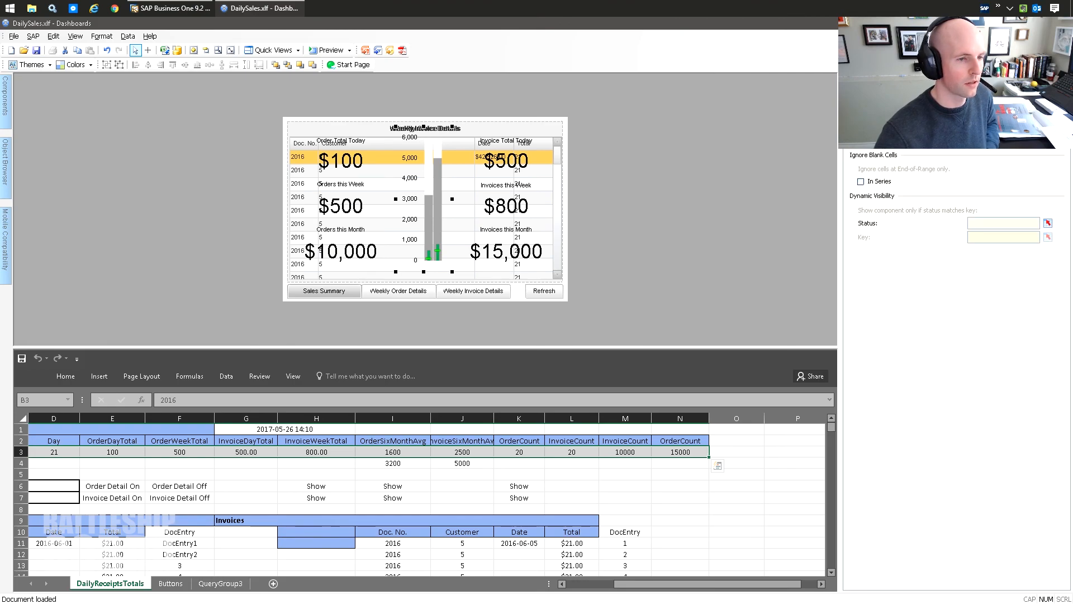
left_click(916, 139)
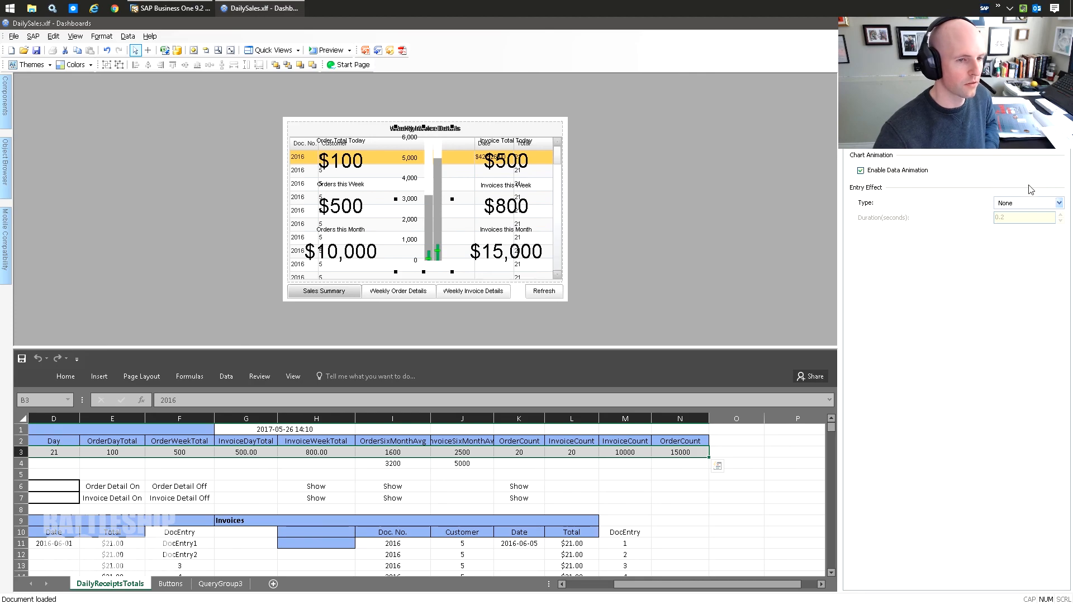
left_click(861, 114)
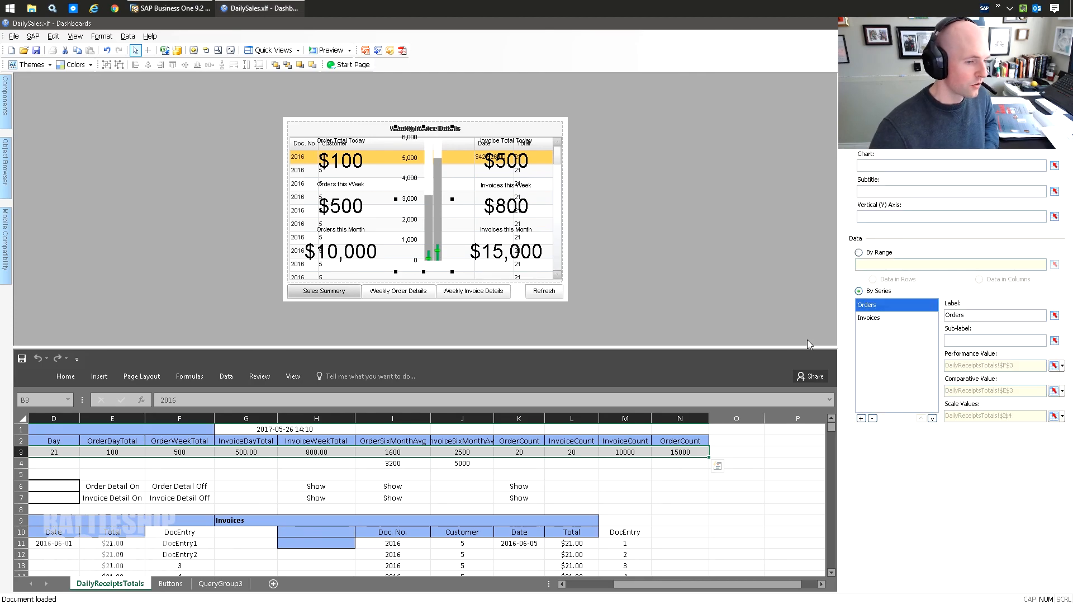
Step: Inspect the Show cell in I6 and look through the order and invoice detail rows on the DailyReceiptsTotals sheet
left_click(374, 489)
scroll(374, 490, "down", 1)
scroll(313, 503, "down", 1)
scroll(256, 512, "up", 1)
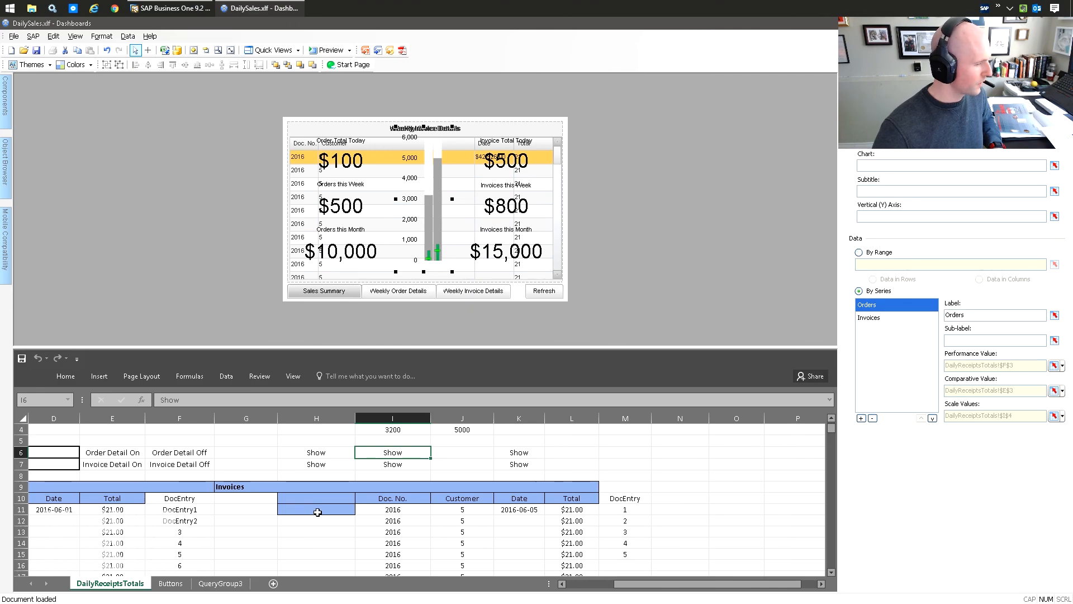
scroll(110, 518, "down", 1)
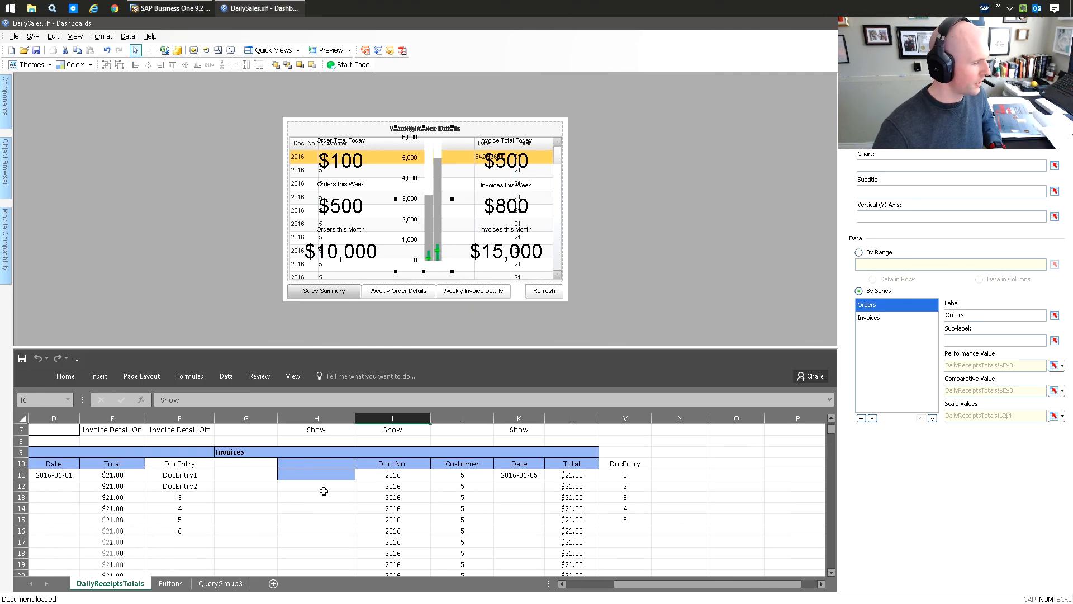
scroll(455, 481, "down", 20)
scroll(467, 490, "up", 20)
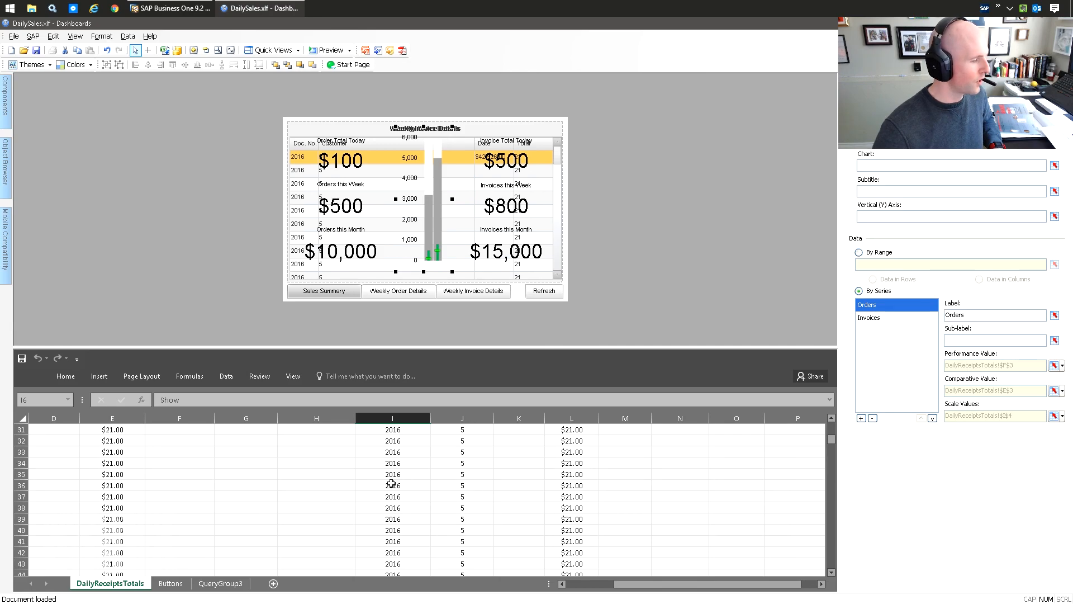
Step: Return to the start of the DailyReceiptsTotals sheet and select the order and invoice totals in D3:N3
scroll(391, 484, "up", 9)
scroll(430, 494, "down", 1)
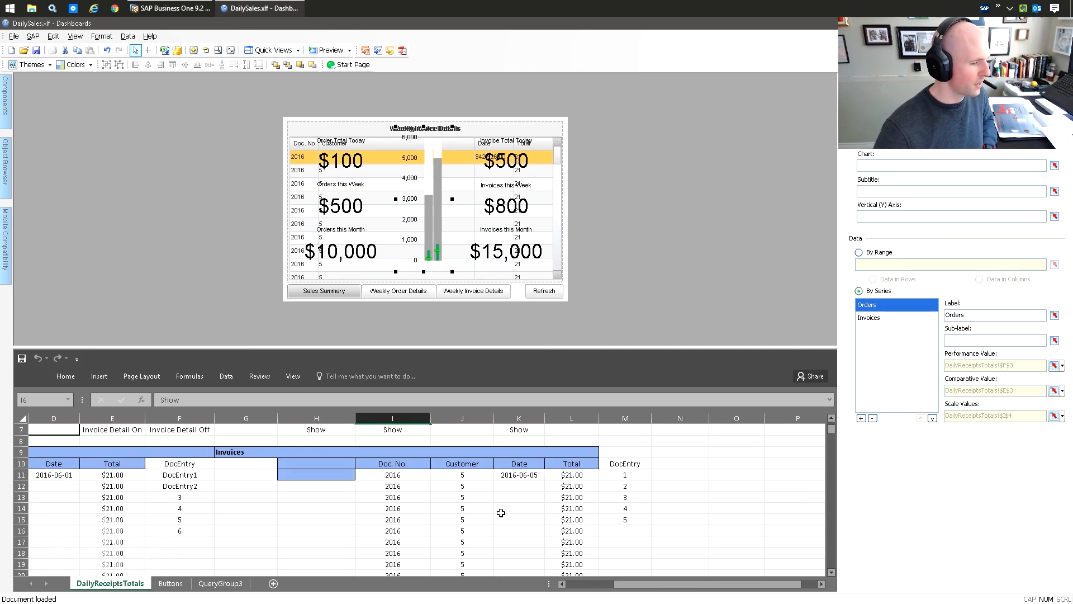
scroll(500, 513, "up", 2)
left_click(389, 454)
left_click_drag(60, 456, 693, 452)
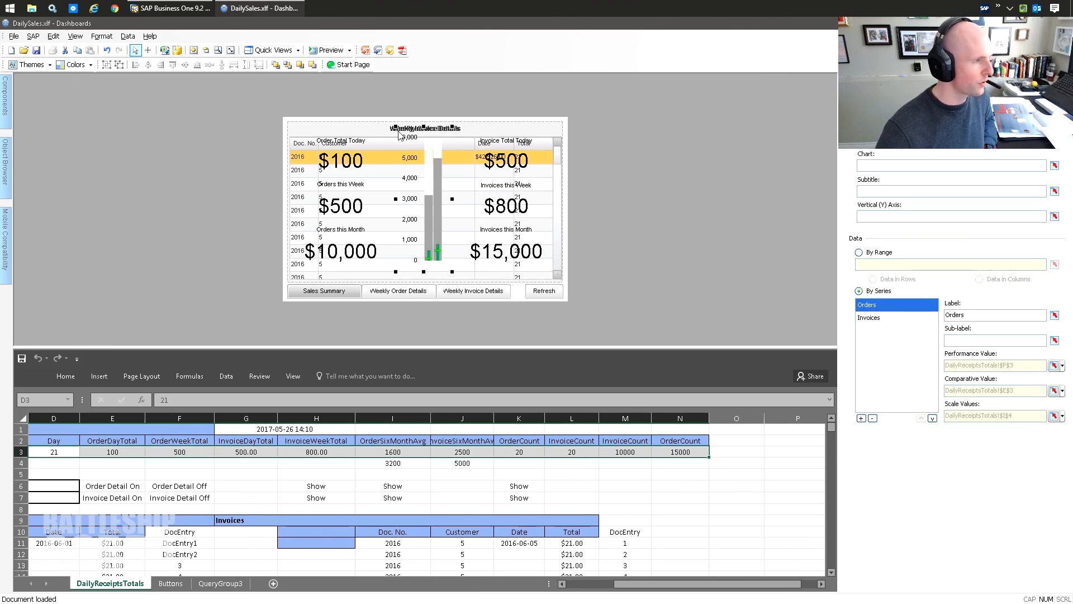
Step: Switch to SAP Business One, open the DailySalesTotals query from SAP_FCSDK_002_QUERY, and examine its SQL and result columns
left_click(146, 74)
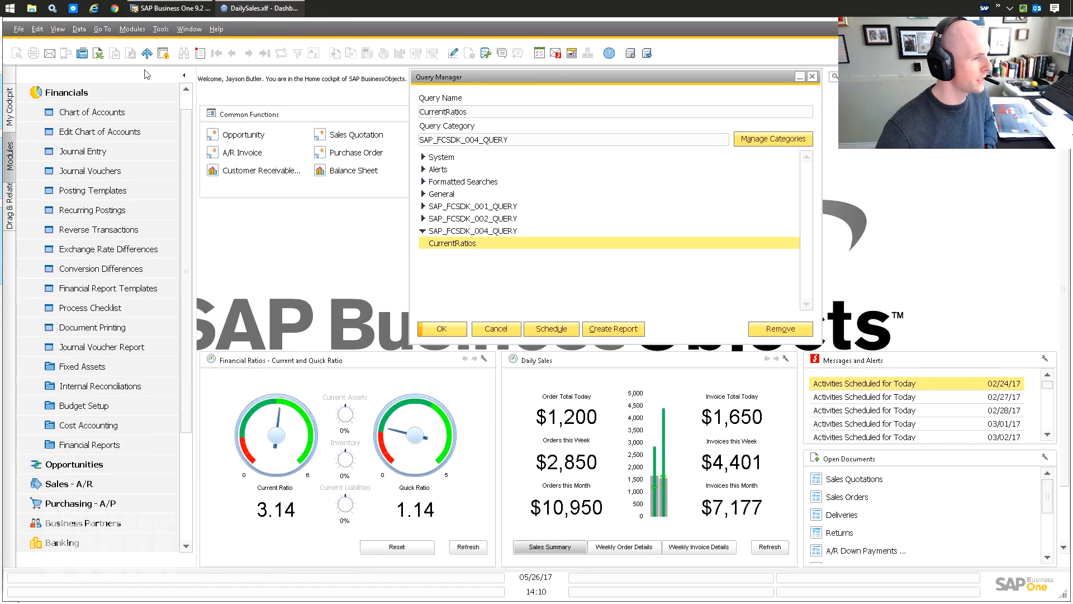
double_click(475, 219)
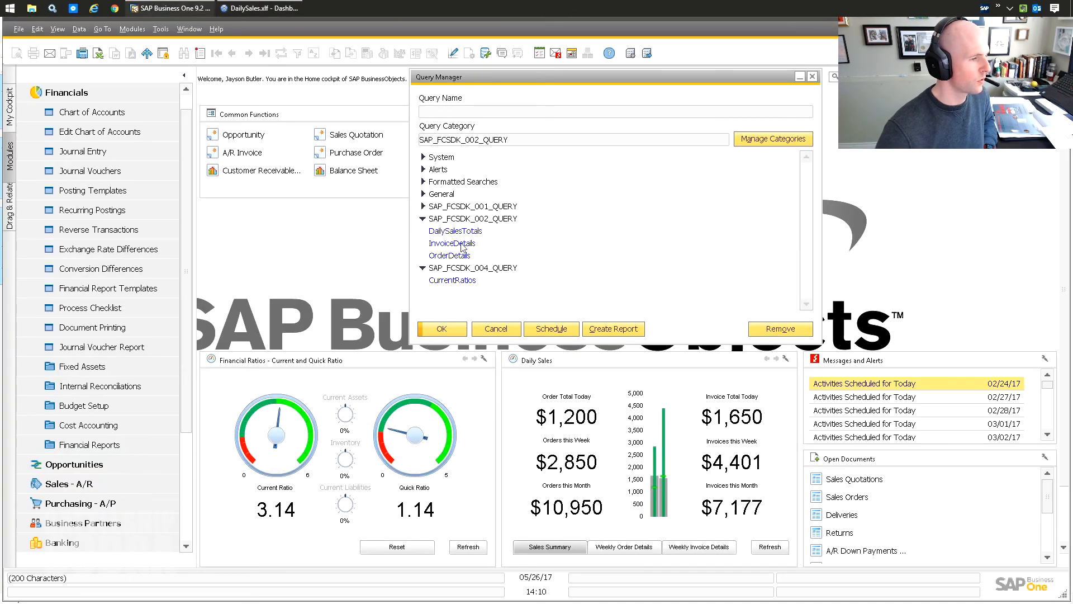
double_click(458, 233)
double_click(357, 175)
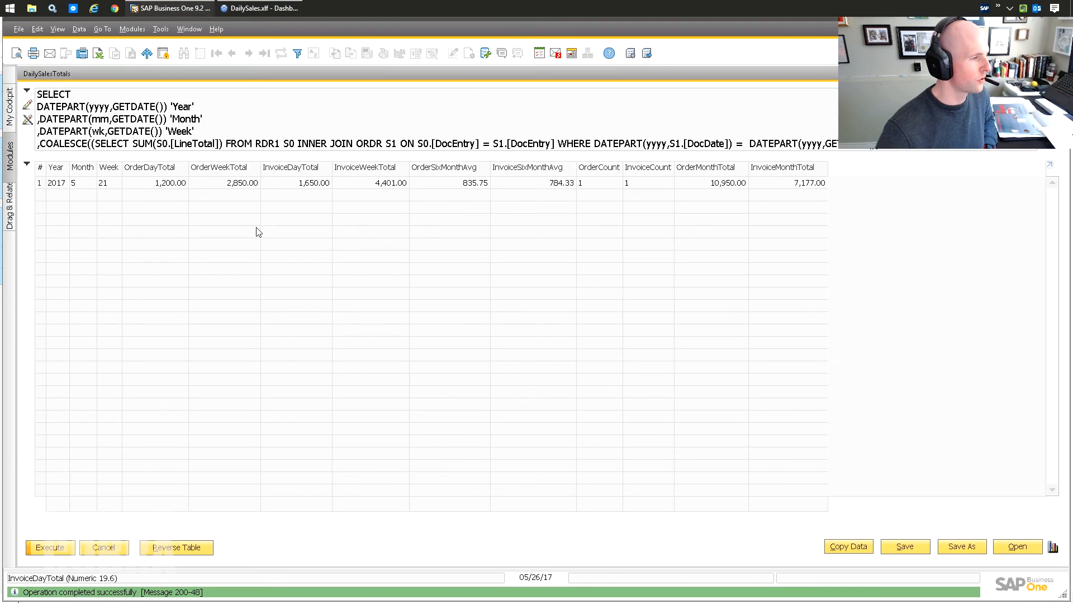
left_click(27, 165)
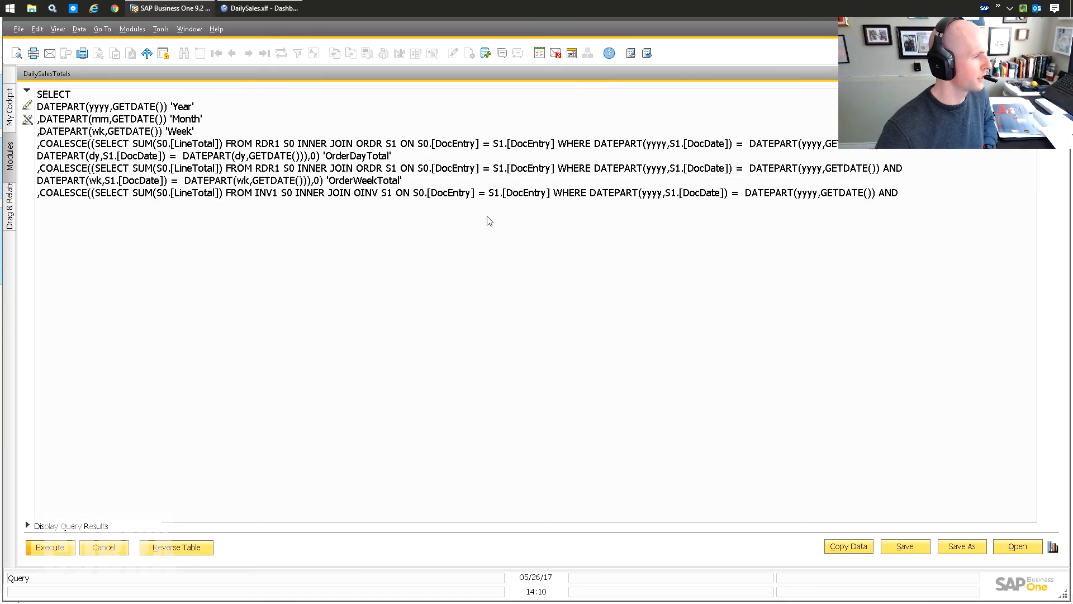
left_click(27, 93)
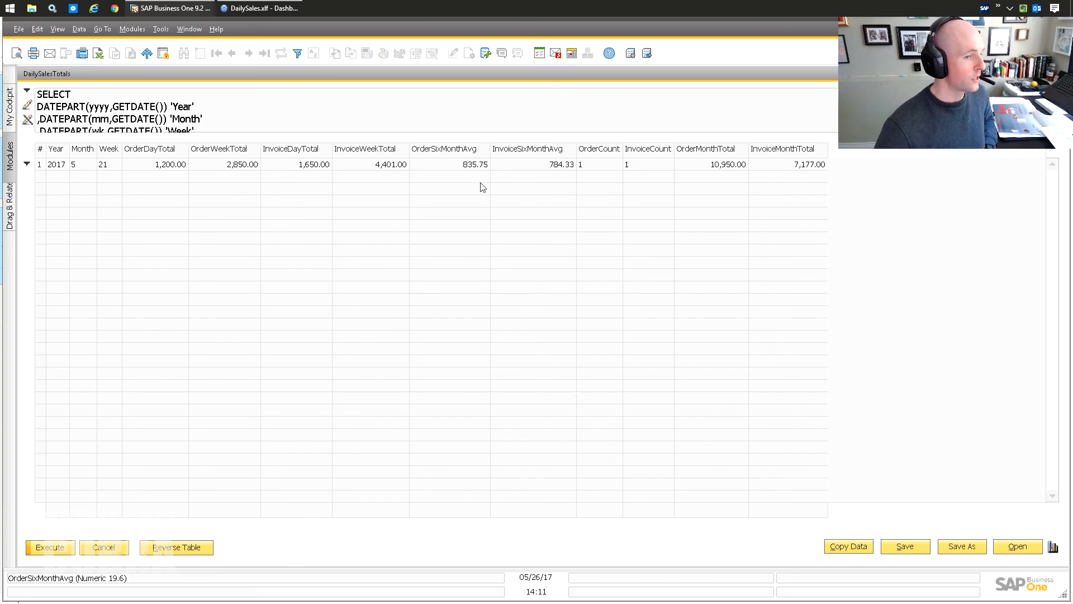
Step: Close the DailySalesTotals query, switch back to Dashboards, and select the row 3 totals from N3 back to the Year column
left_click(111, 548)
left_click(260, 8)
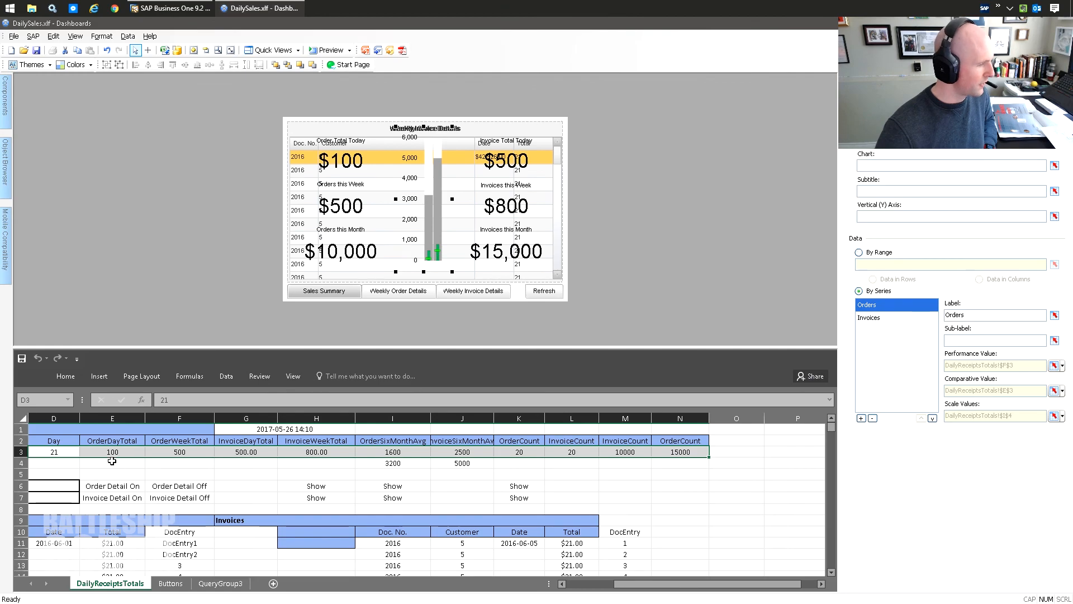
left_click_drag(687, 448, 2, 449)
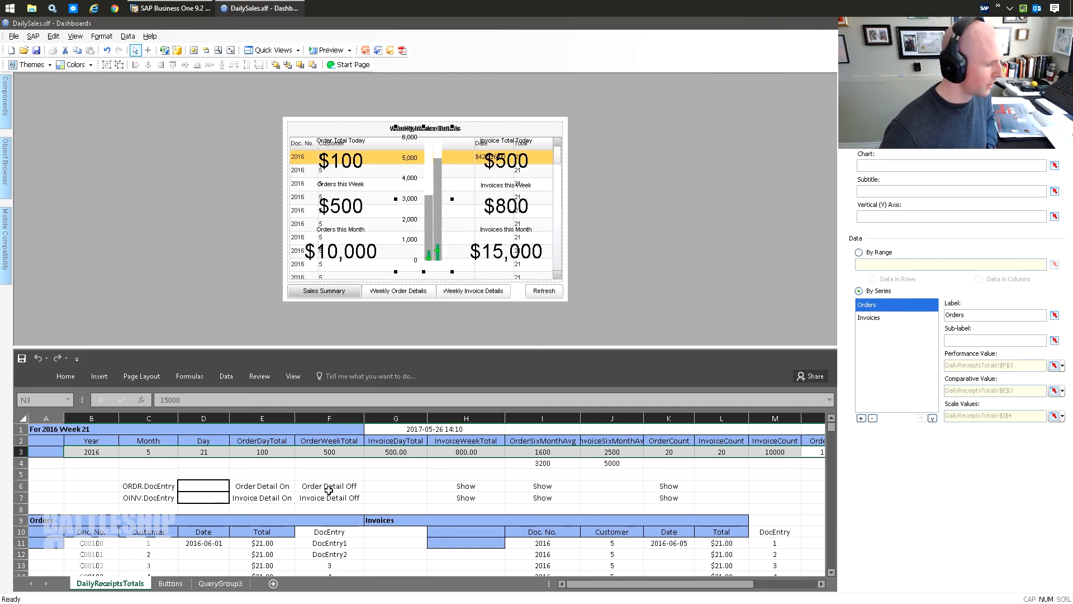
Step: Switch to SAP Business One and inspect the SQL and results of the InvoiceDetails and OrderDetails queries
left_click(198, 5)
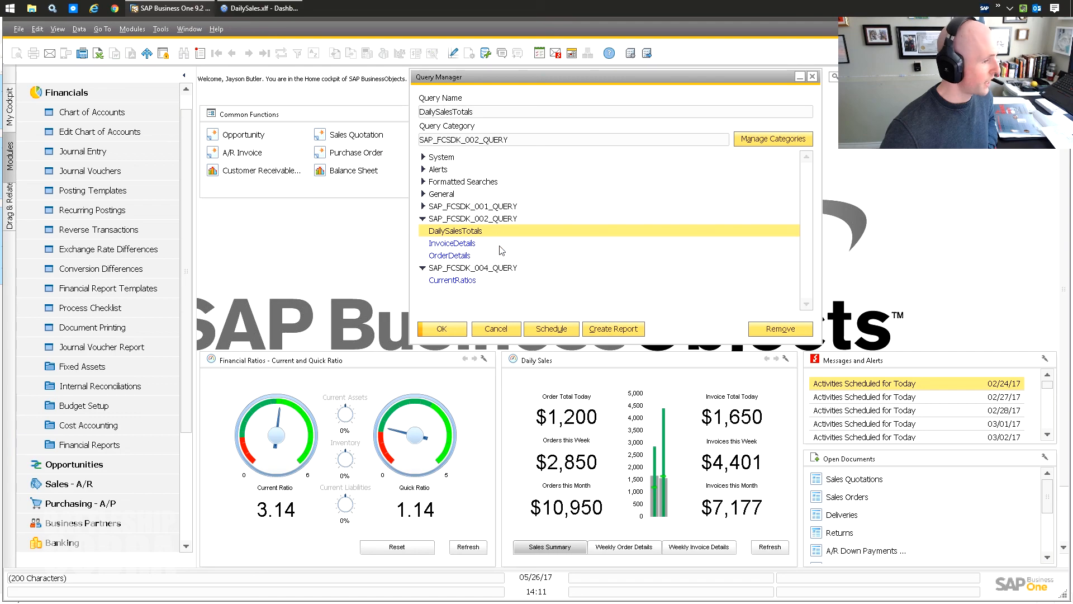
double_click(466, 245)
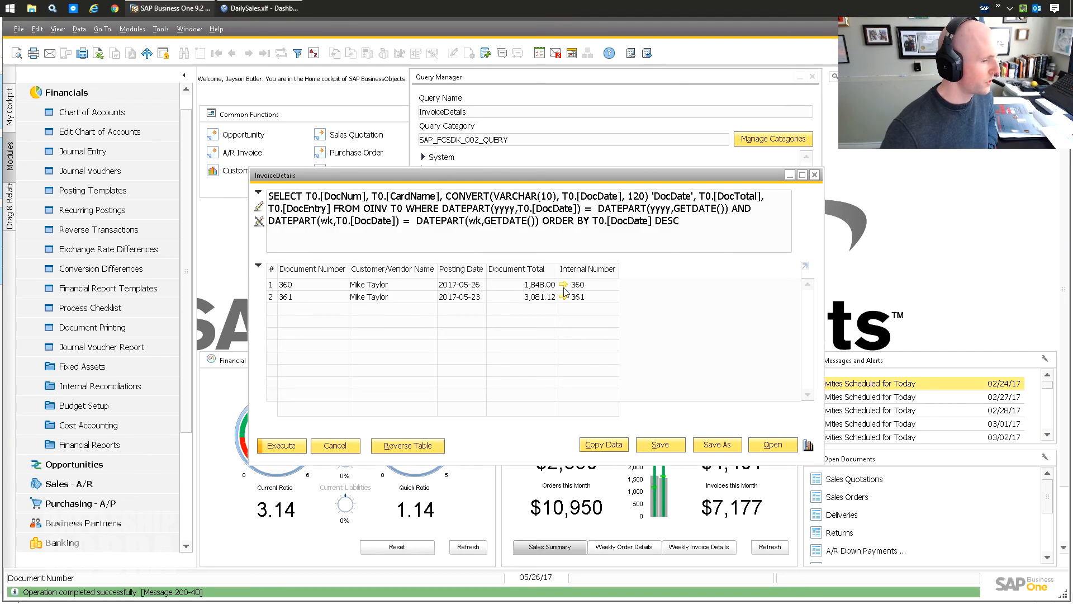
left_click(335, 444)
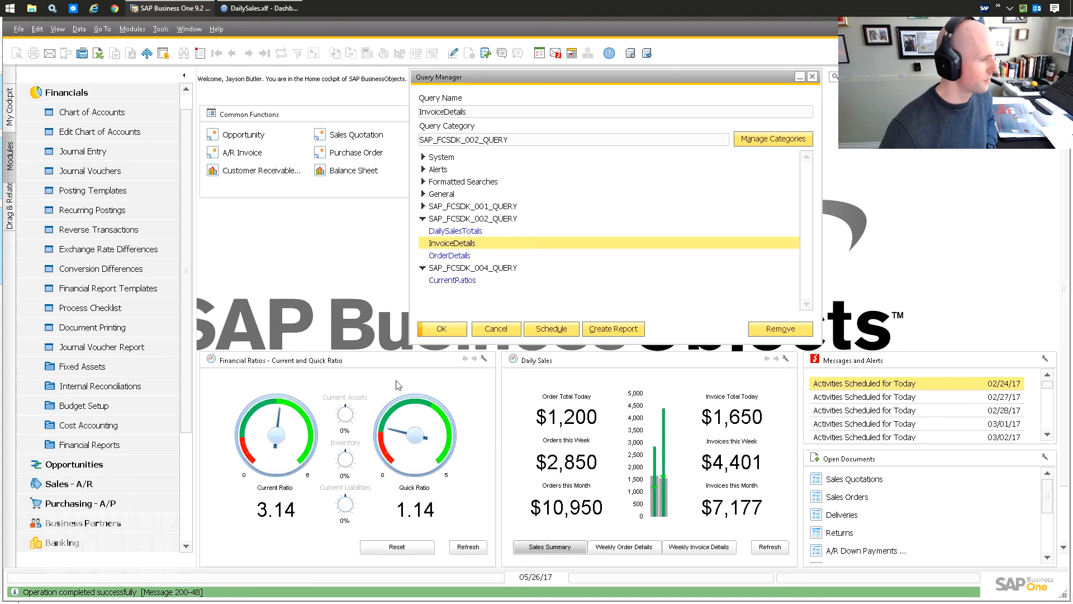
double_click(464, 256)
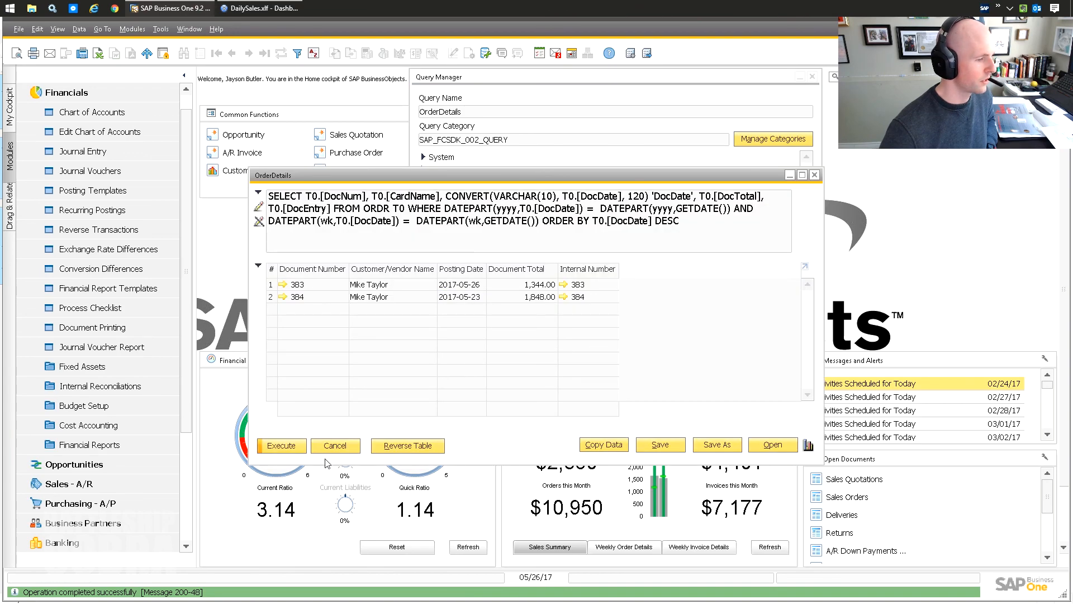
Step: Close the OrderDetails query and return to Dashboards to view the Orders and Invoices detail rows
left_click(335, 446)
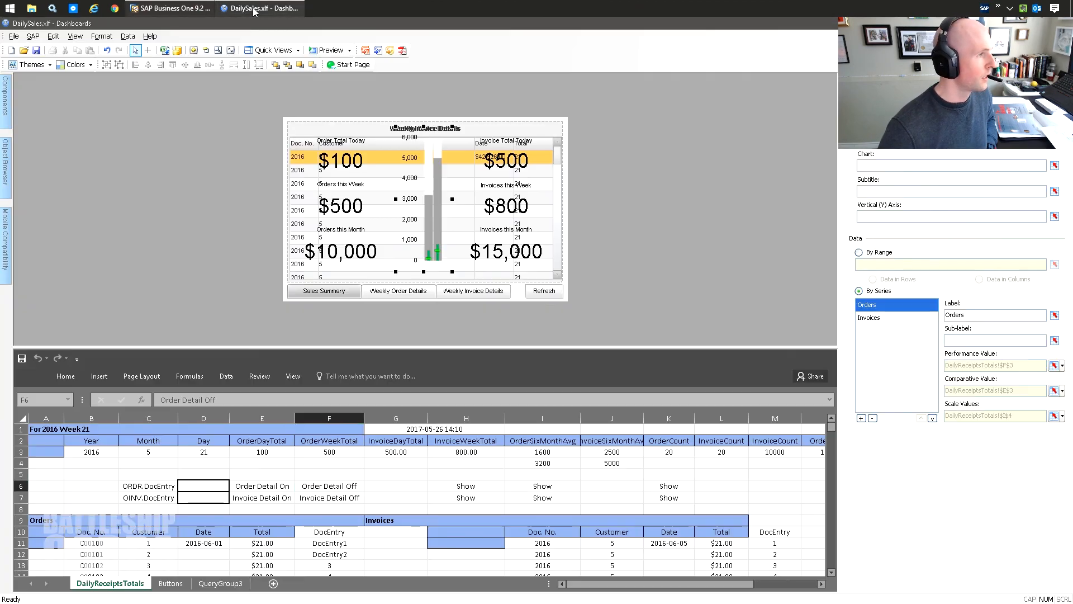
left_click(259, 8)
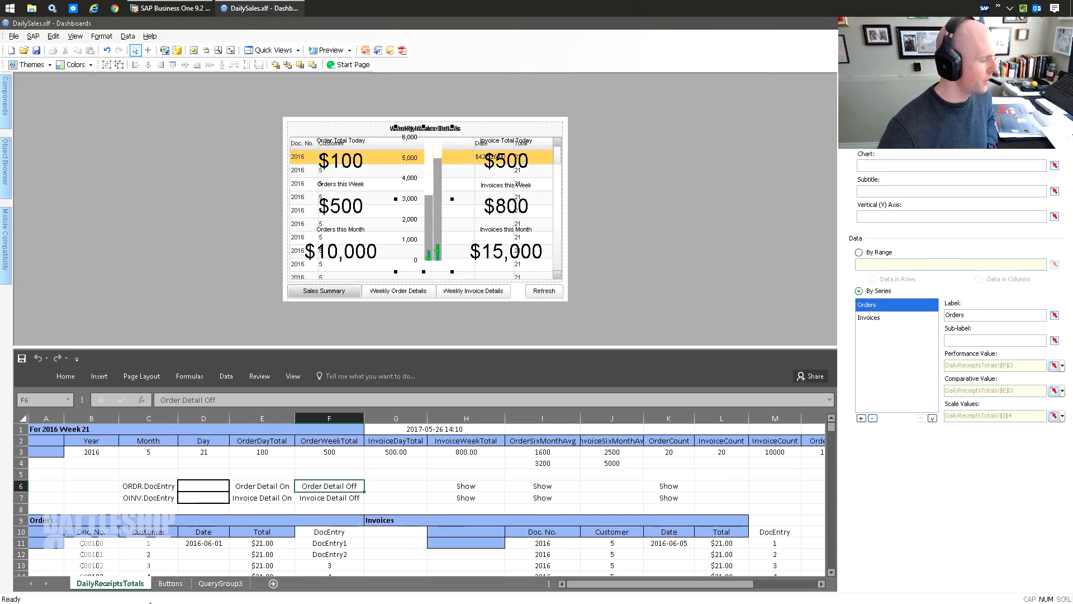
scroll(58, 441, "down", 2)
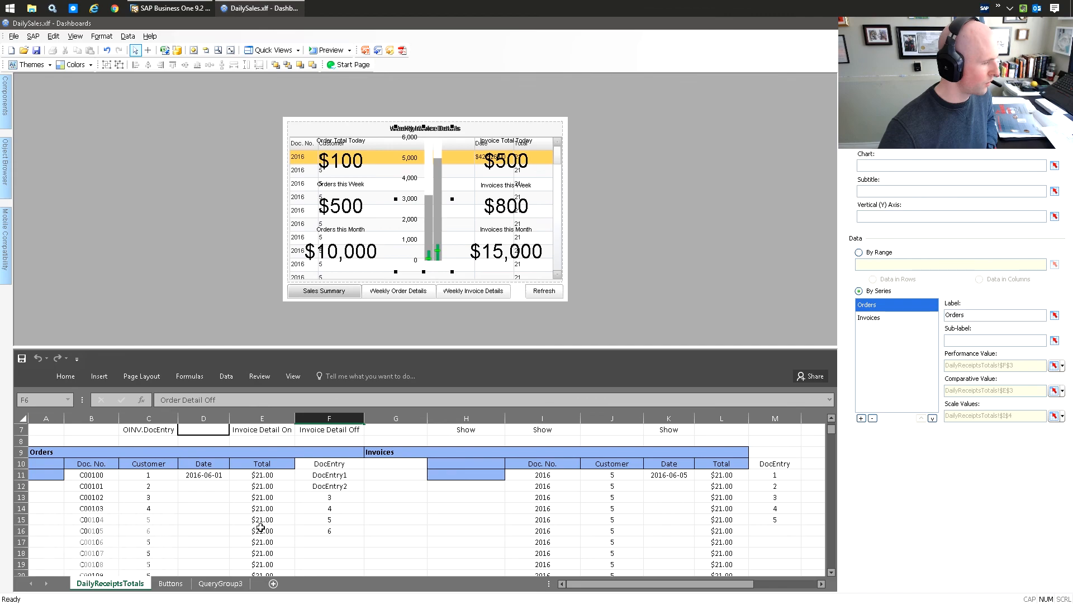
left_click(303, 136)
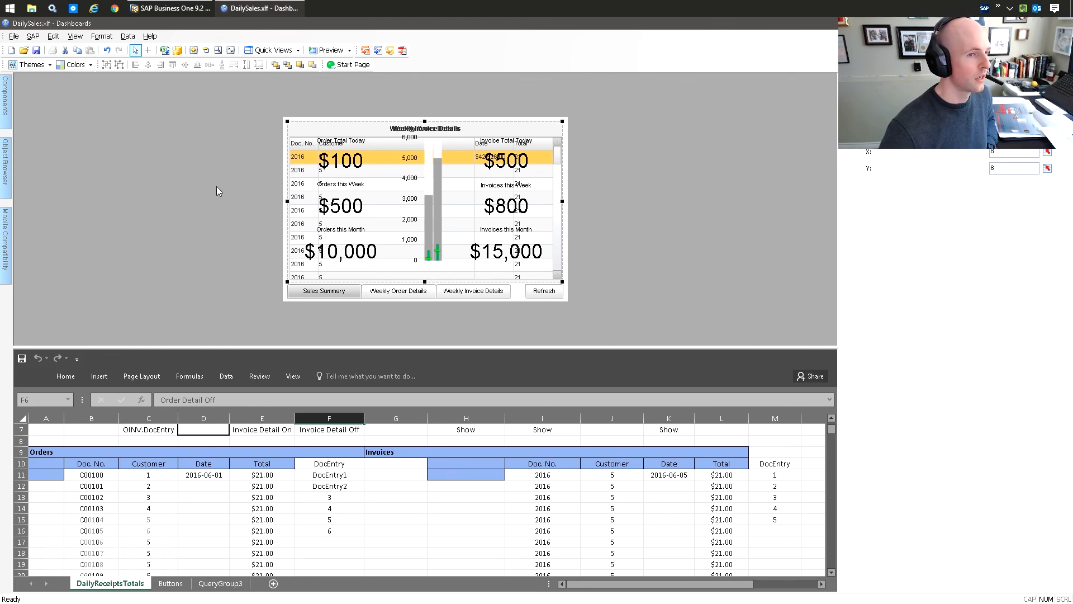
left_click(306, 145)
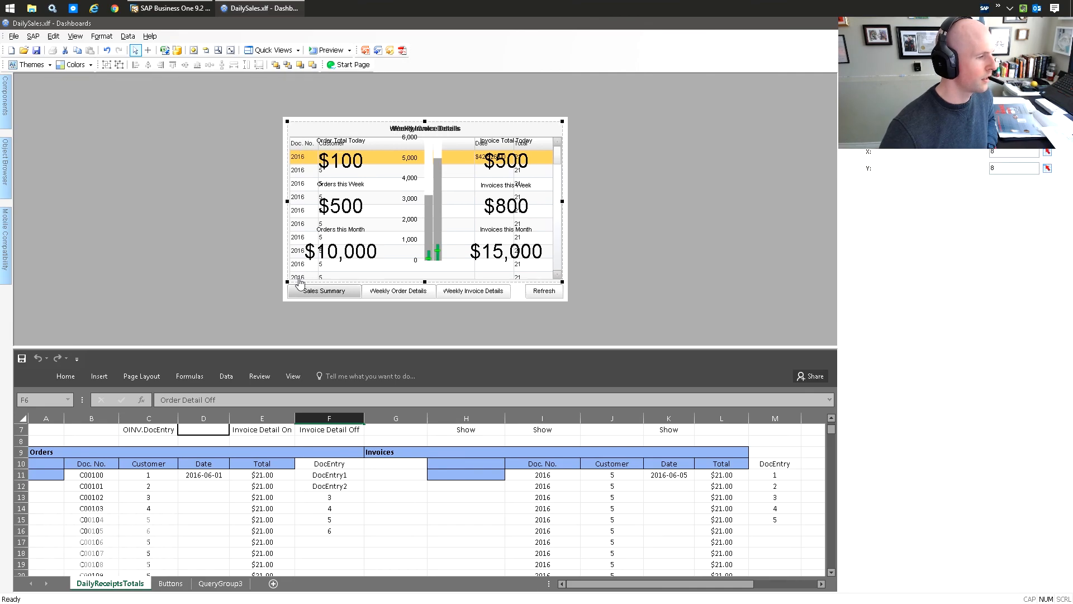
left_click(380, 228)
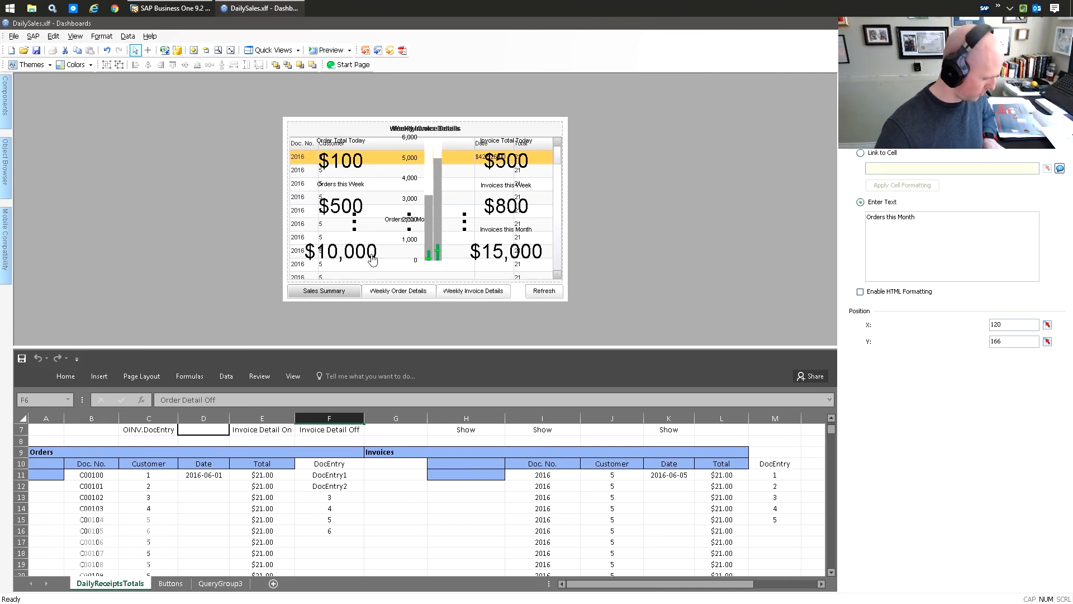
left_click(340, 150)
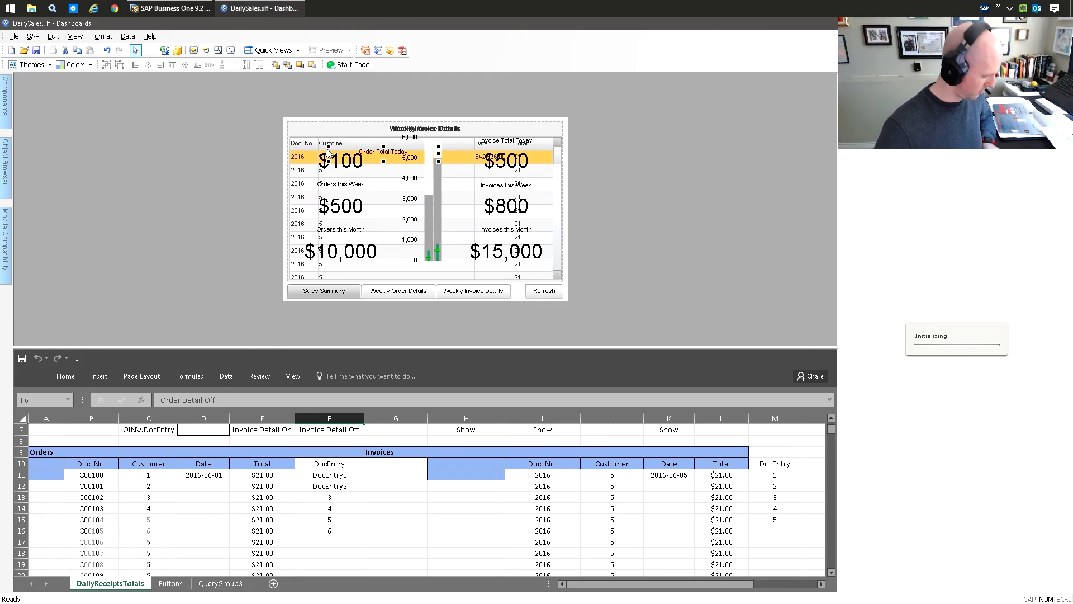
Step: Move the sales summary components aside on the canvas and select the Weekly Invoice Details table beneath them
left_click_drag(302, 129, 374, 148)
left_click(303, 159)
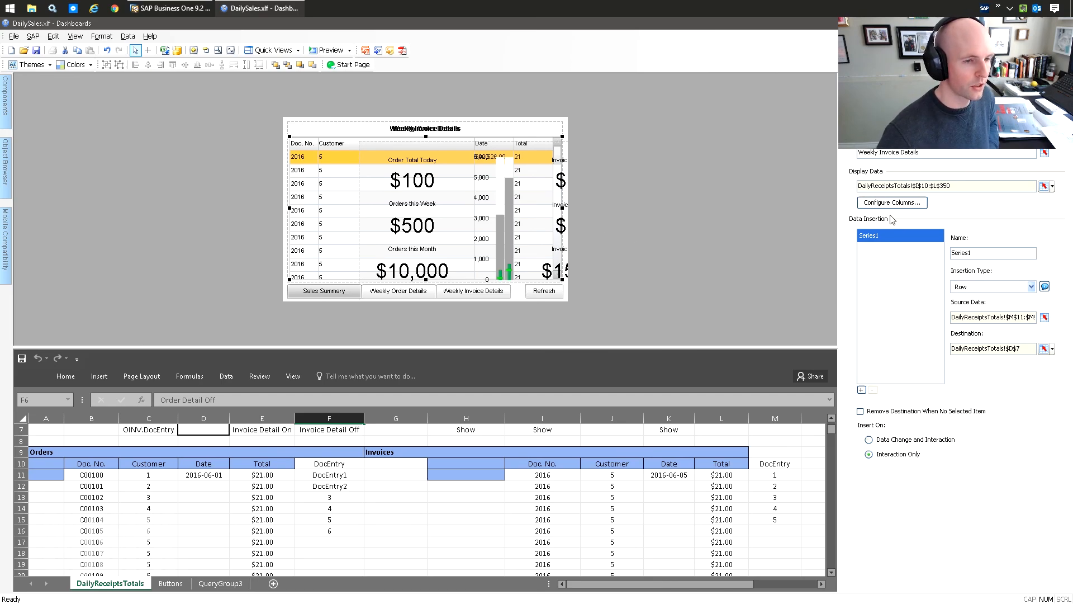
Step: Examine the invoice table's blank-cell, dynamic visibility and color settings, and return to its display data and data insertion settings
left_click(896, 107)
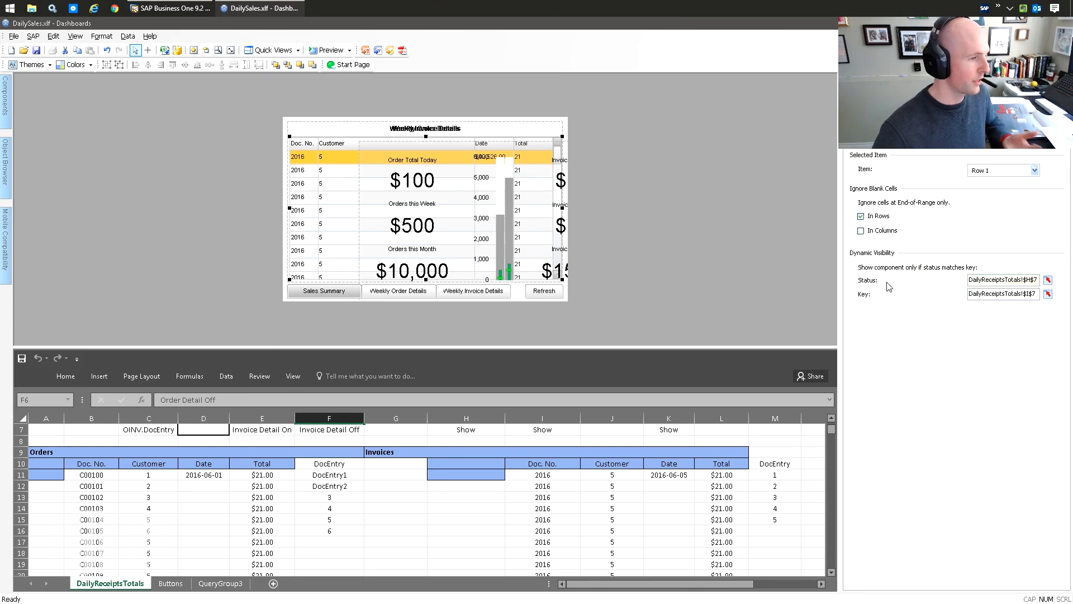
left_click(930, 106)
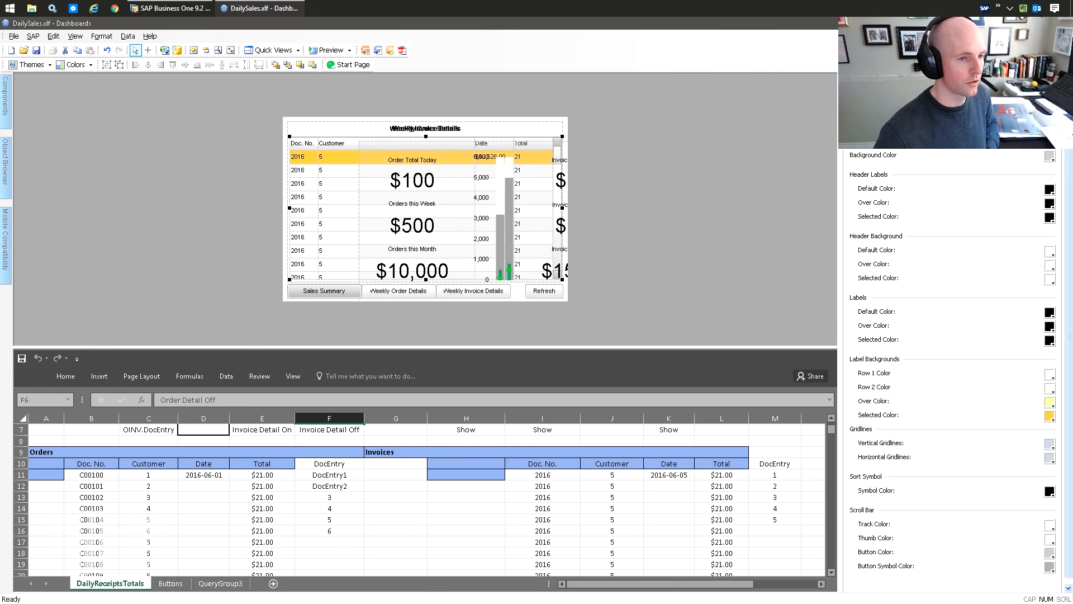
scroll(882, 293, "down", 1)
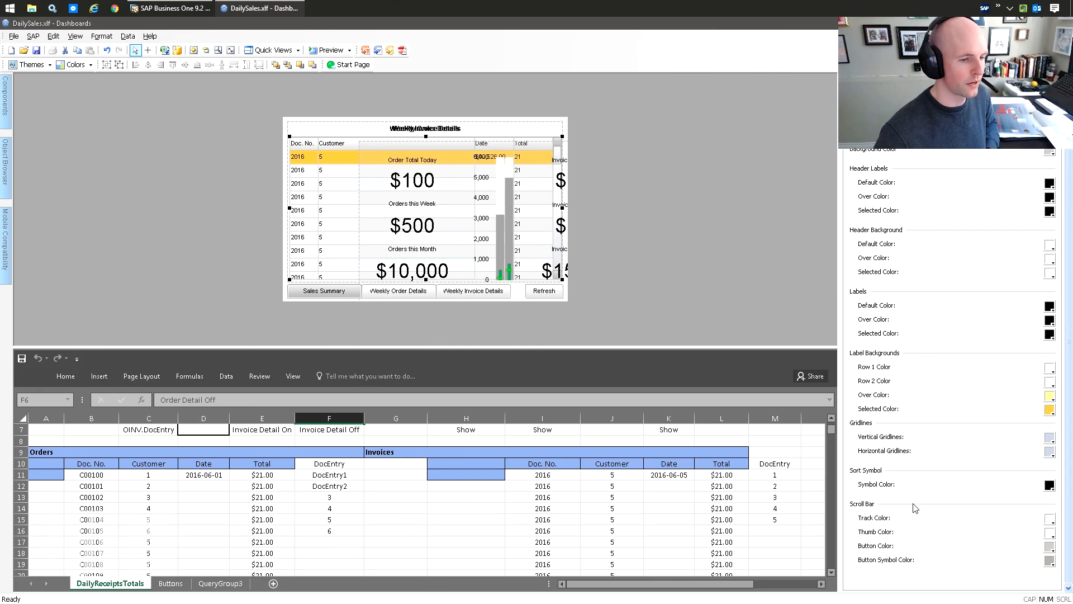
scroll(939, 228, "up", 1)
left_click(870, 107)
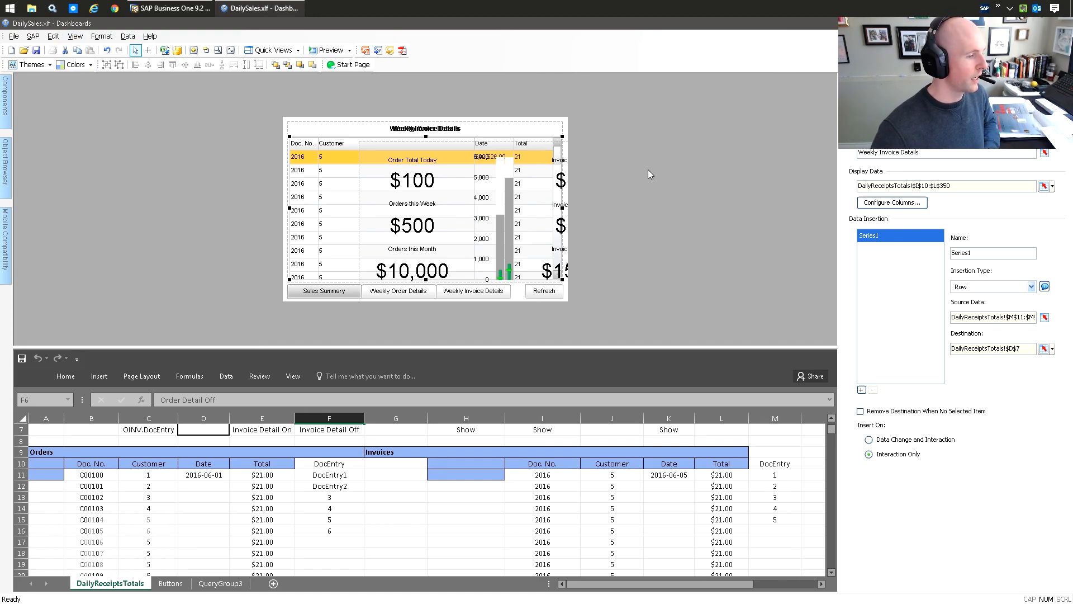
Step: Look through the DailyReceiptsTotals and Buttons sheets and select the three query definitions in A2:C4 on the QueryGroup3 sheet
left_click(262, 474)
scroll(263, 478, "up", 2)
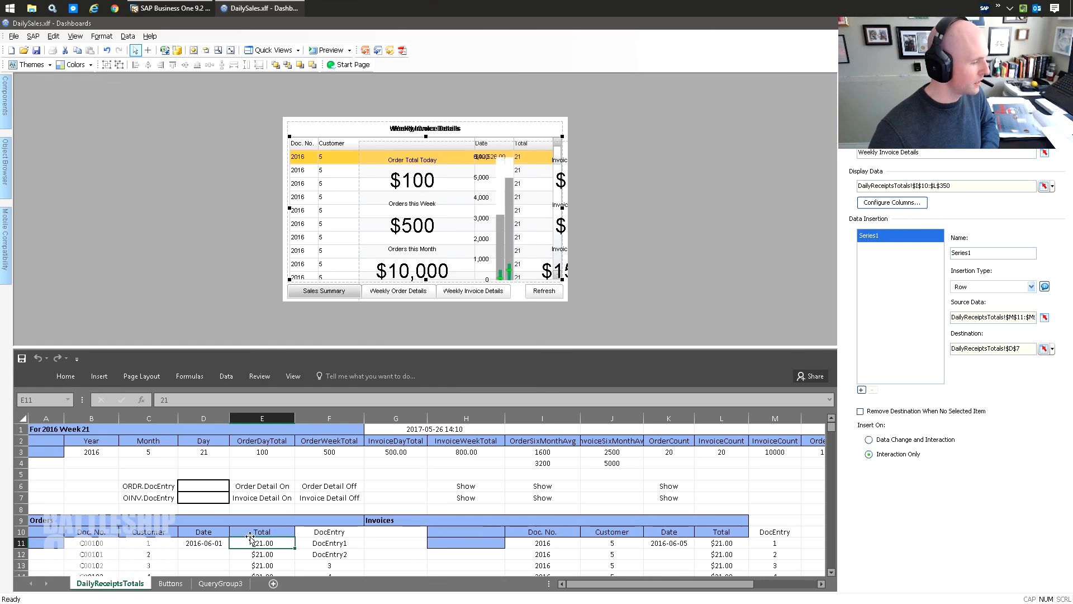
left_click(172, 584)
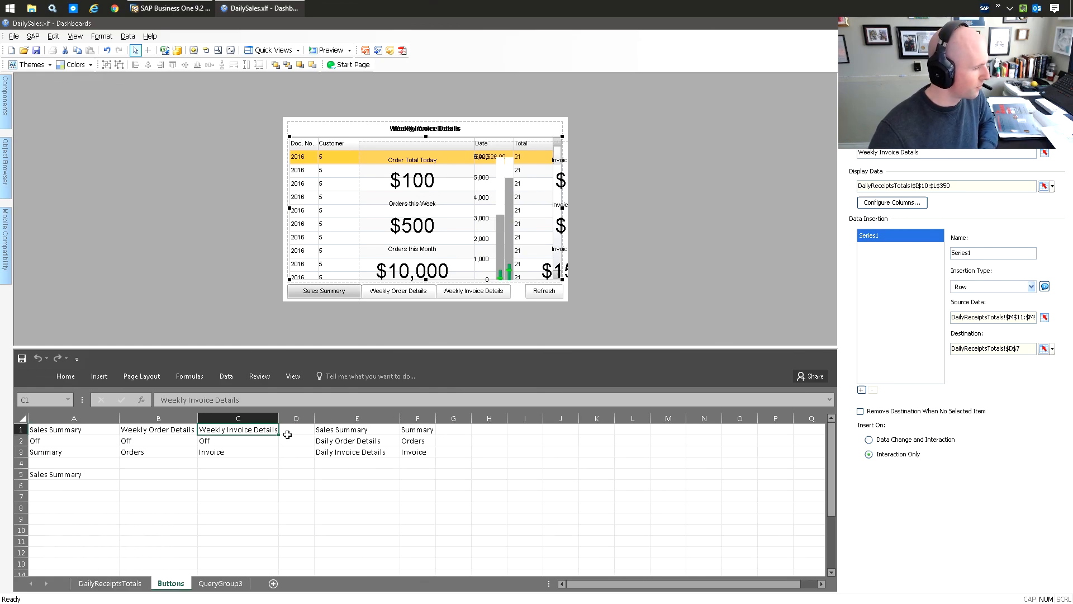
left_click(220, 583)
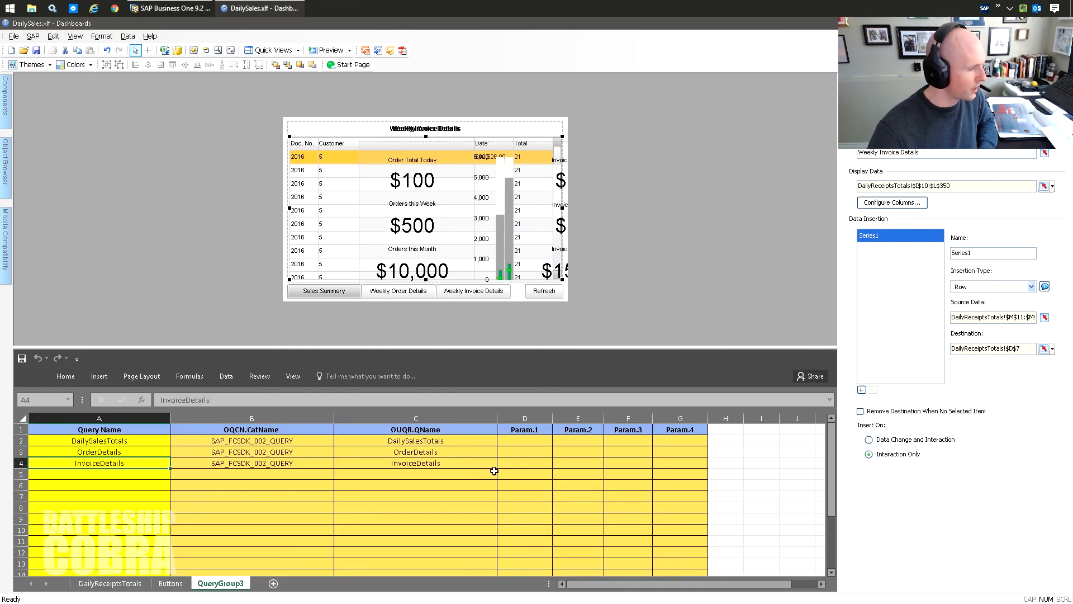
left_click_drag(409, 442, 119, 463)
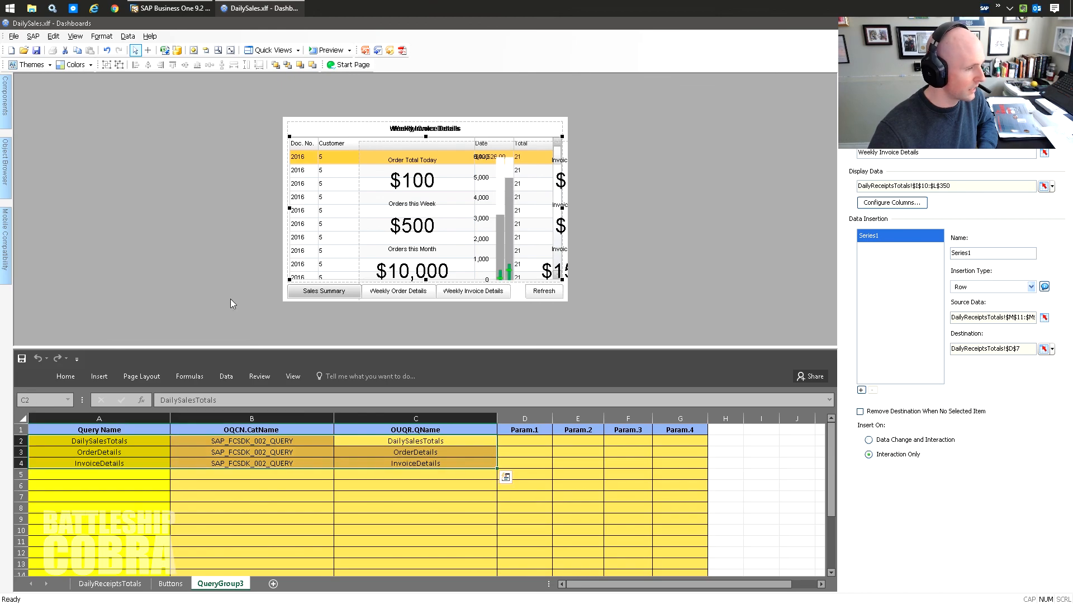
Step: Open the Data Manager and look through the OrderDetails, InvoiceDetails and DailySalesTotals XML data connections
left_click(102, 36)
left_click(139, 92)
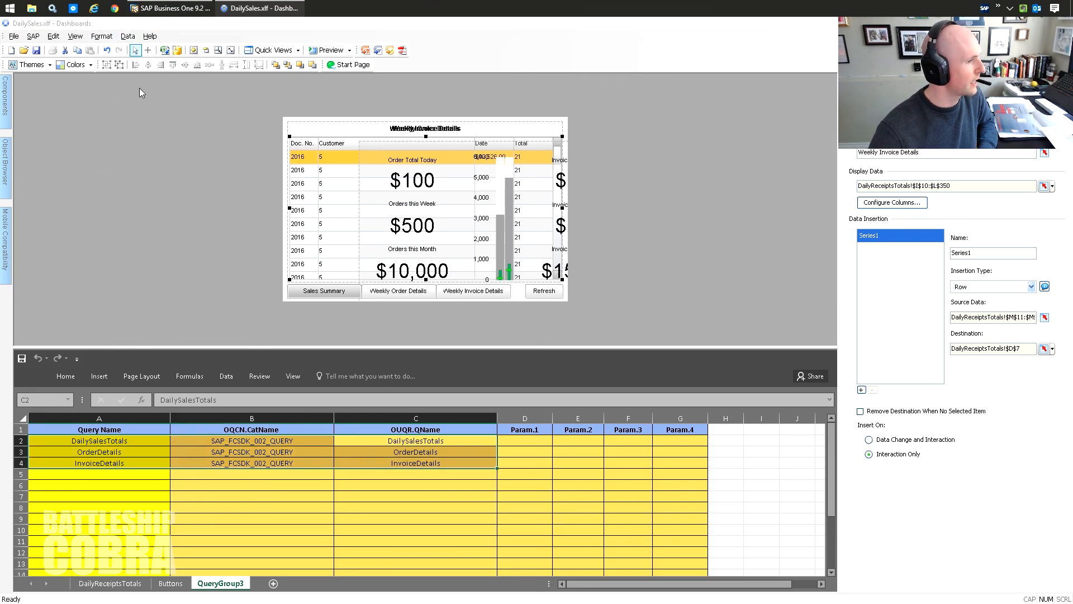
left_click(367, 207)
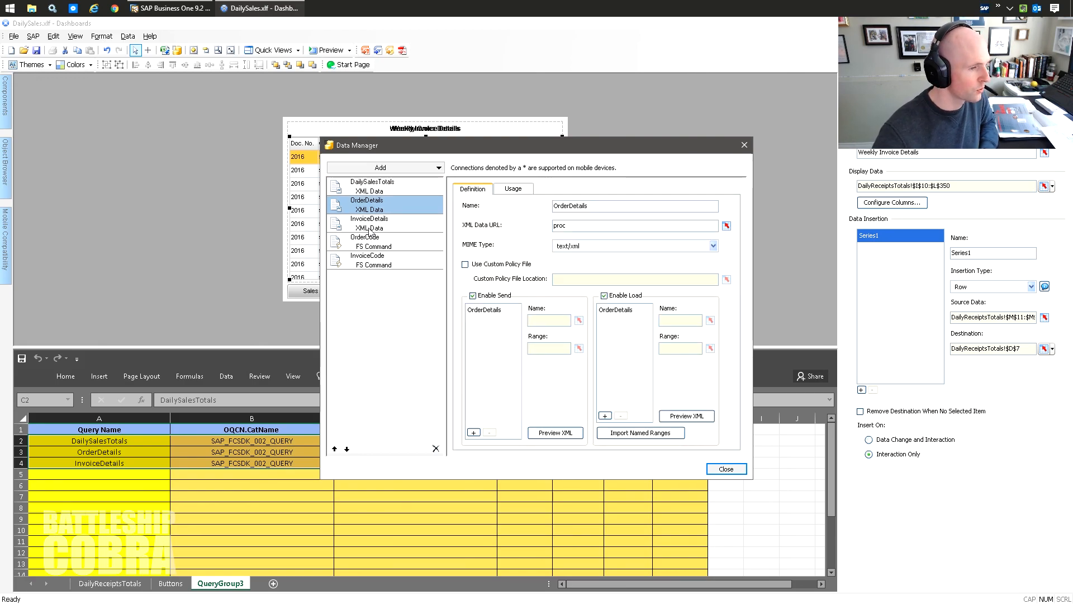
left_click(370, 226)
left_click(379, 190)
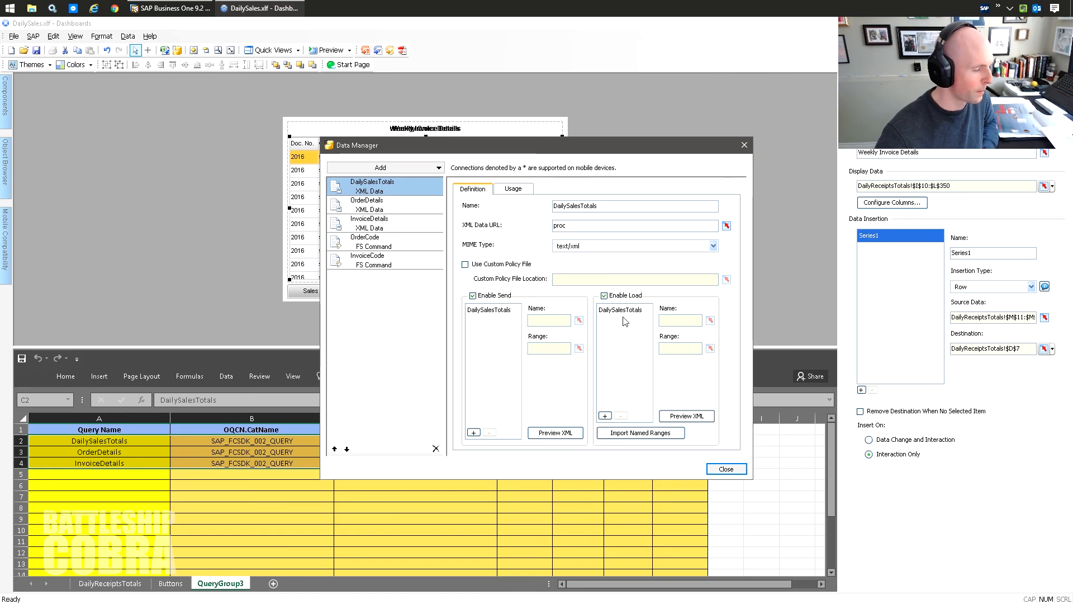
Step: Examine the DailySalesTotals connection's refresh options and the name and range of its load entry
left_click(511, 190)
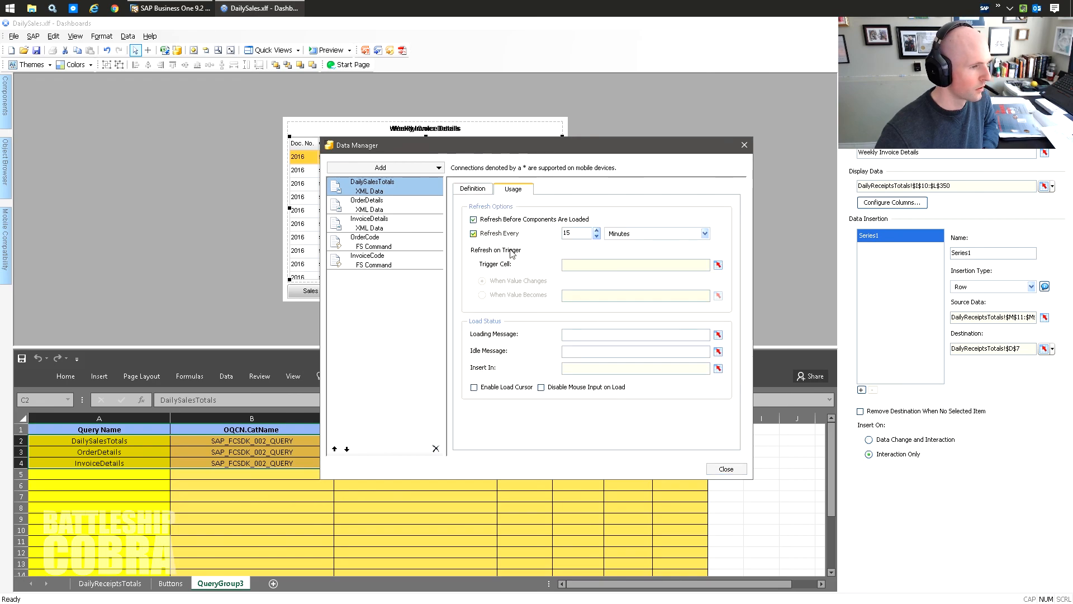
left_click(474, 189)
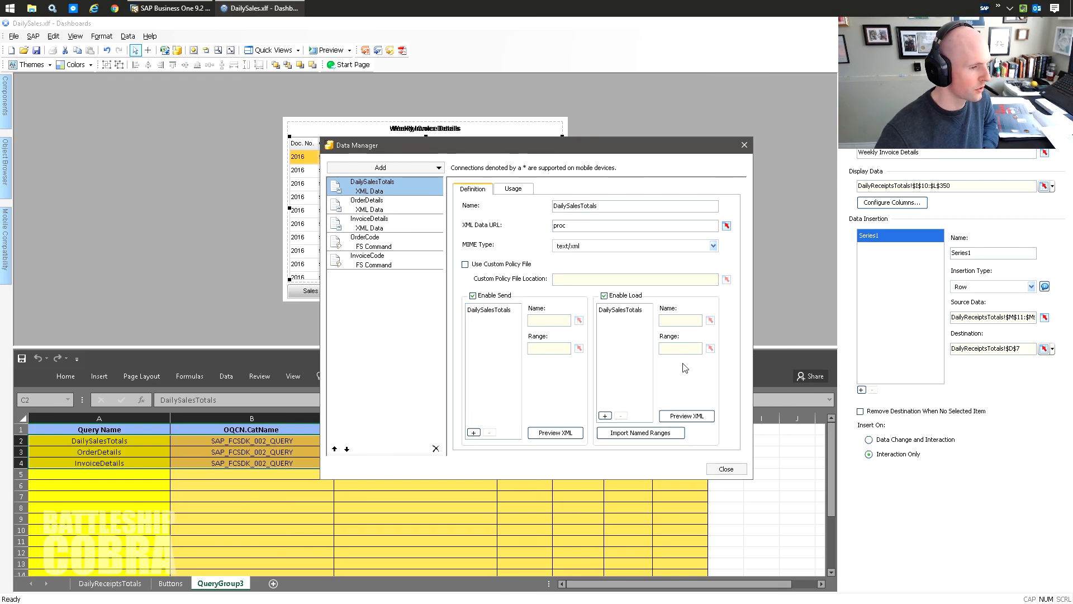
left_click(620, 310)
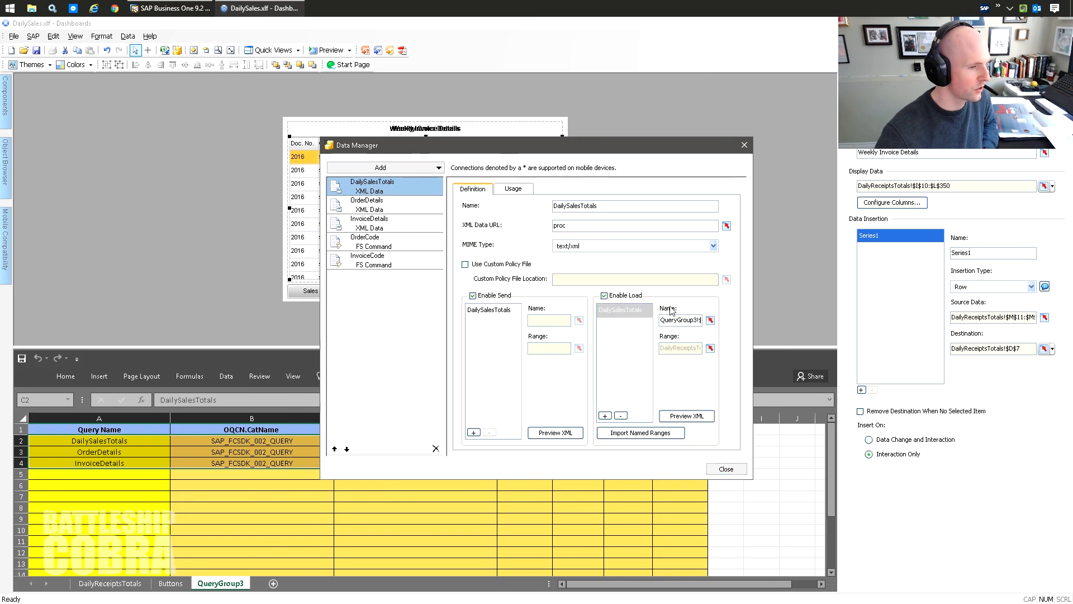
Step: Examine the DailySalesTotals send entry, the OrderDetails connection, and the OrderCode FS Command's definition and trigger settings, and close the Data Manager
left_click(501, 312)
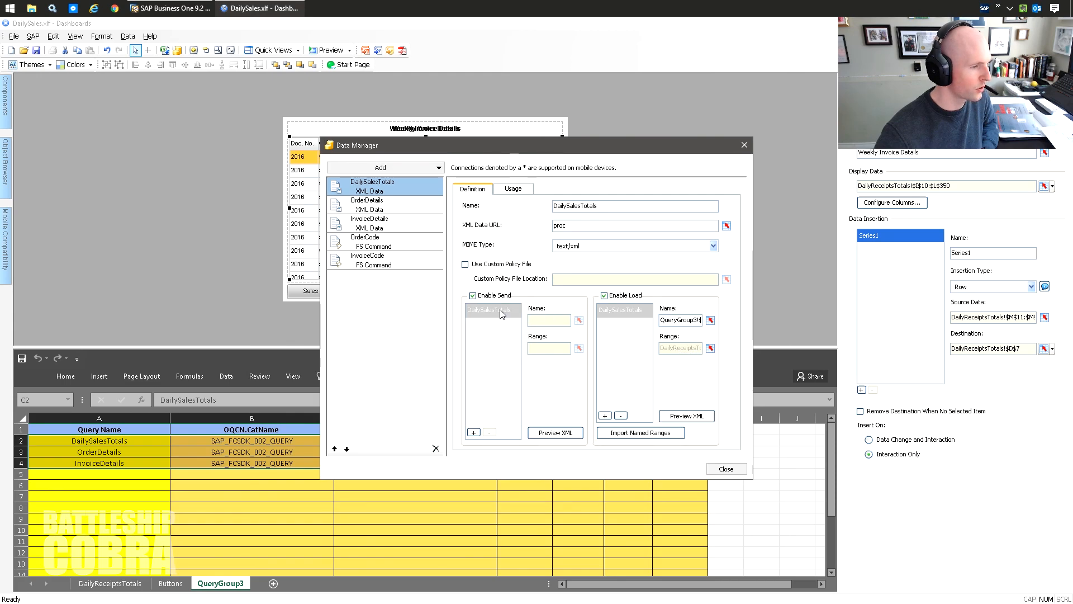
left_click(373, 213)
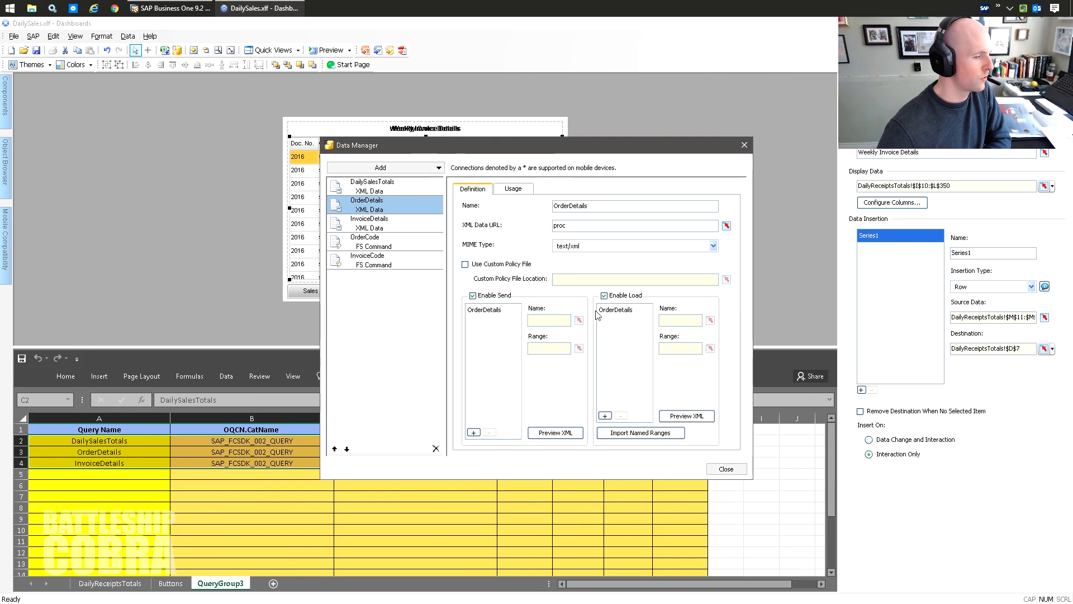
left_click(370, 246)
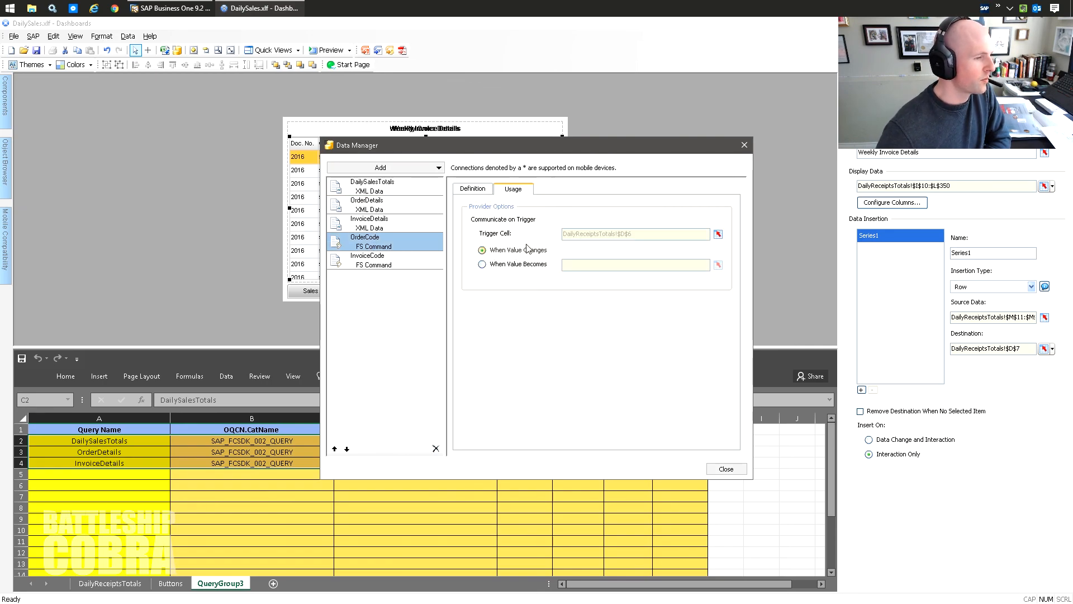
left_click(474, 190)
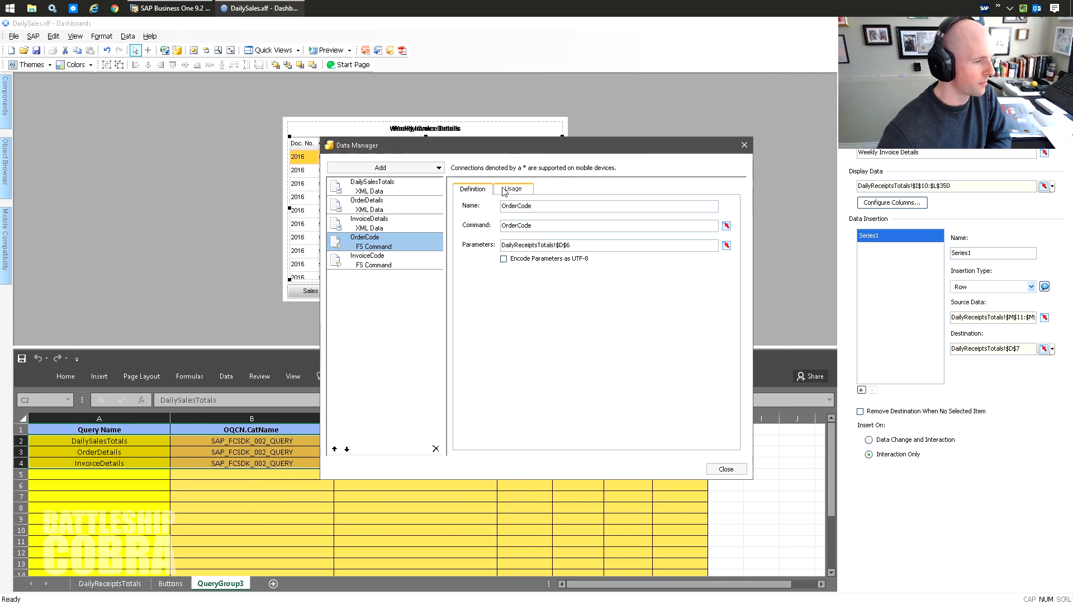
left_click(505, 190)
left_click(726, 468)
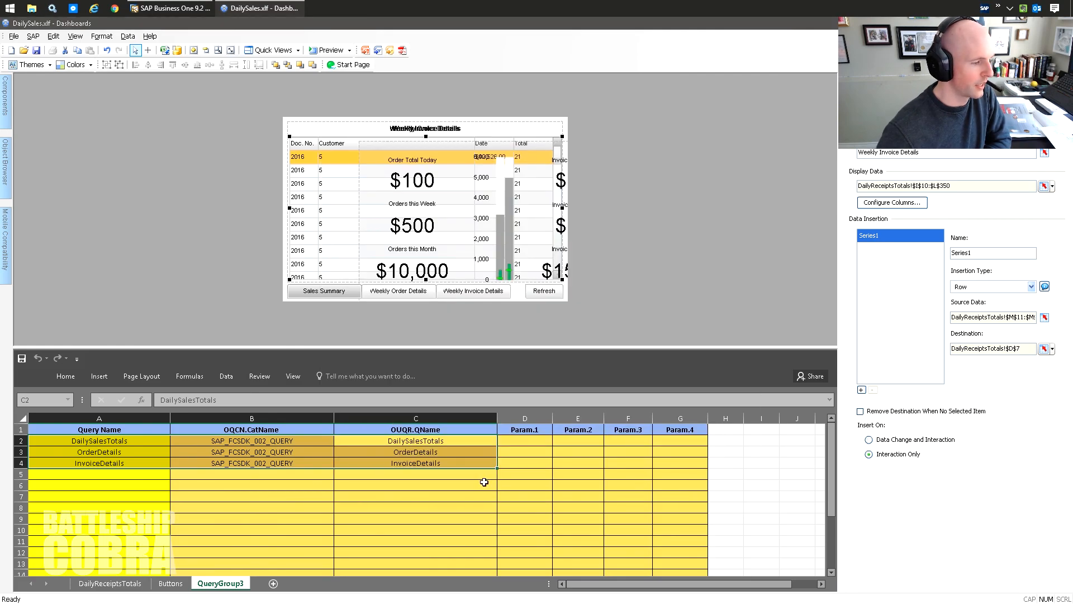
Step: Select the Param.1 cell D2 of the DailySalesTotals query on the QueryGroup3 sheet and look over the parameter columns
left_click(527, 445)
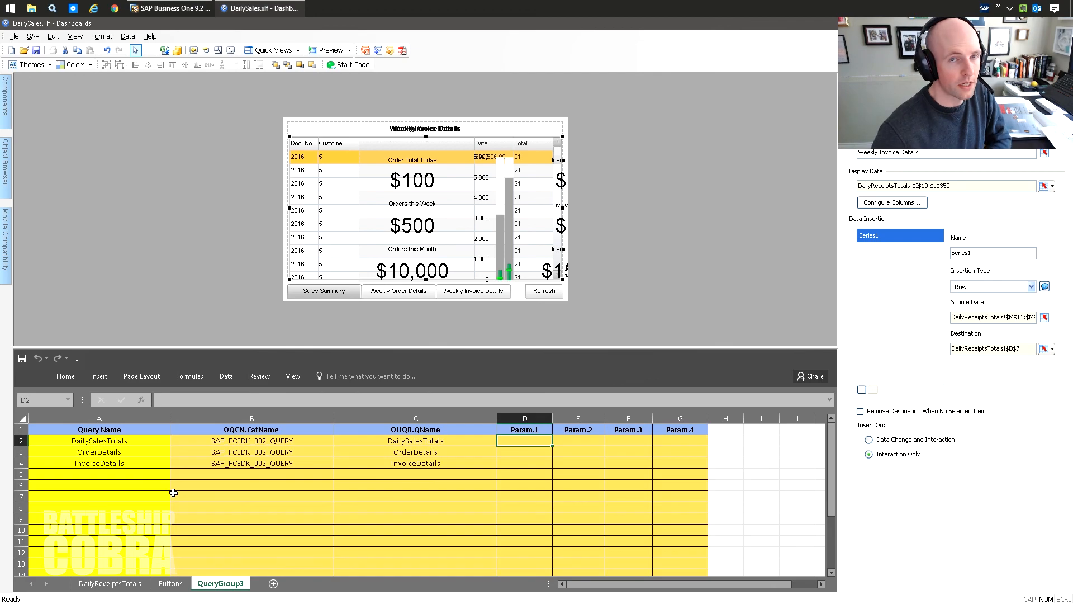
scroll(318, 496, "down", 1)
scroll(401, 441, "up", 1)
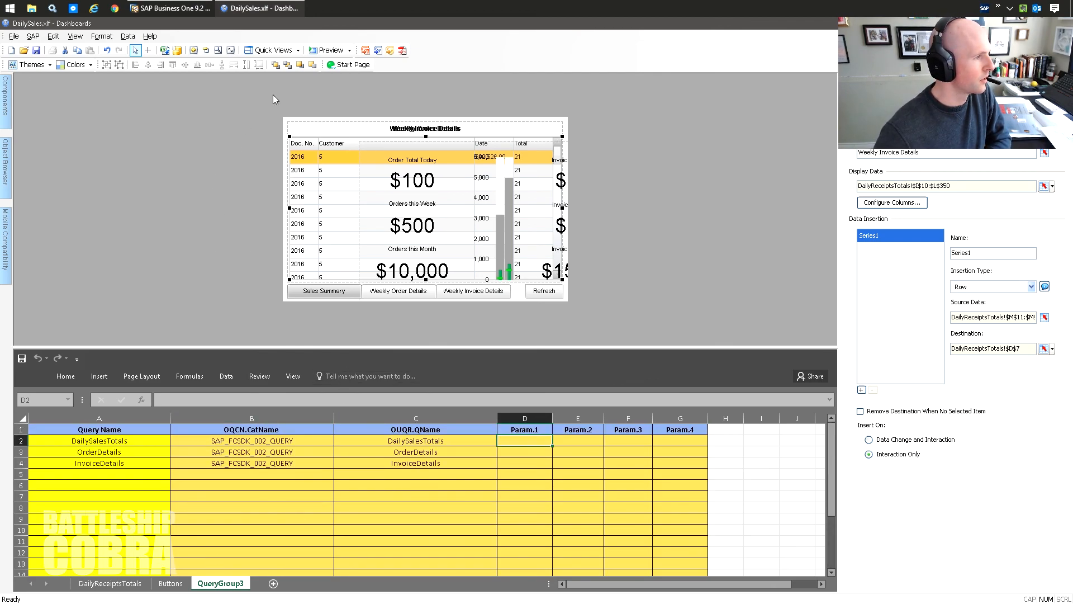
Step: Reopen the Data Manager and show the connection types that can be added
left_click(128, 36)
left_click(137, 90)
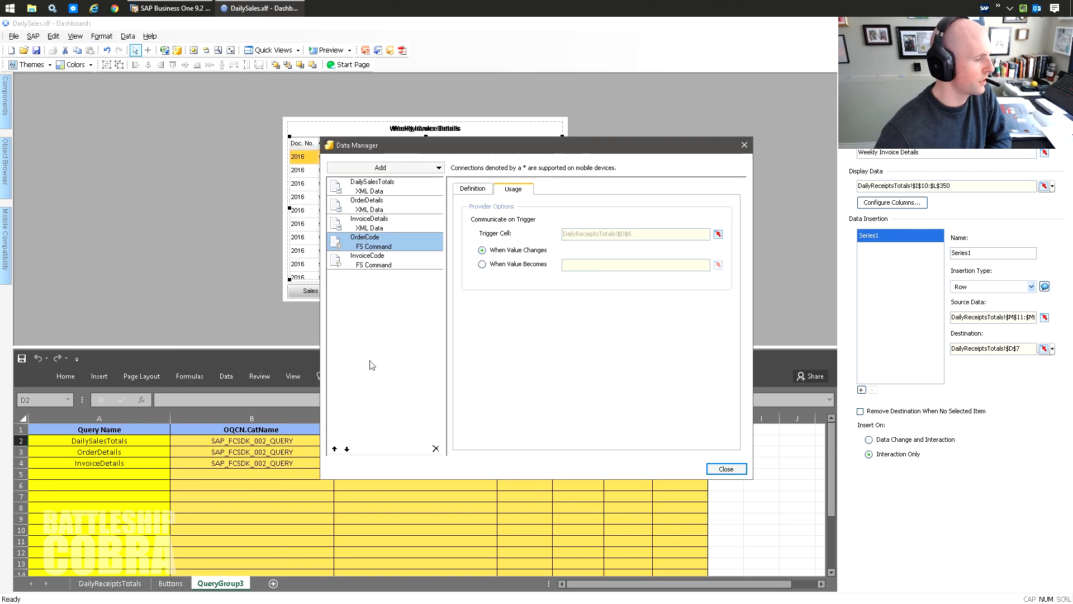
left_click(403, 168)
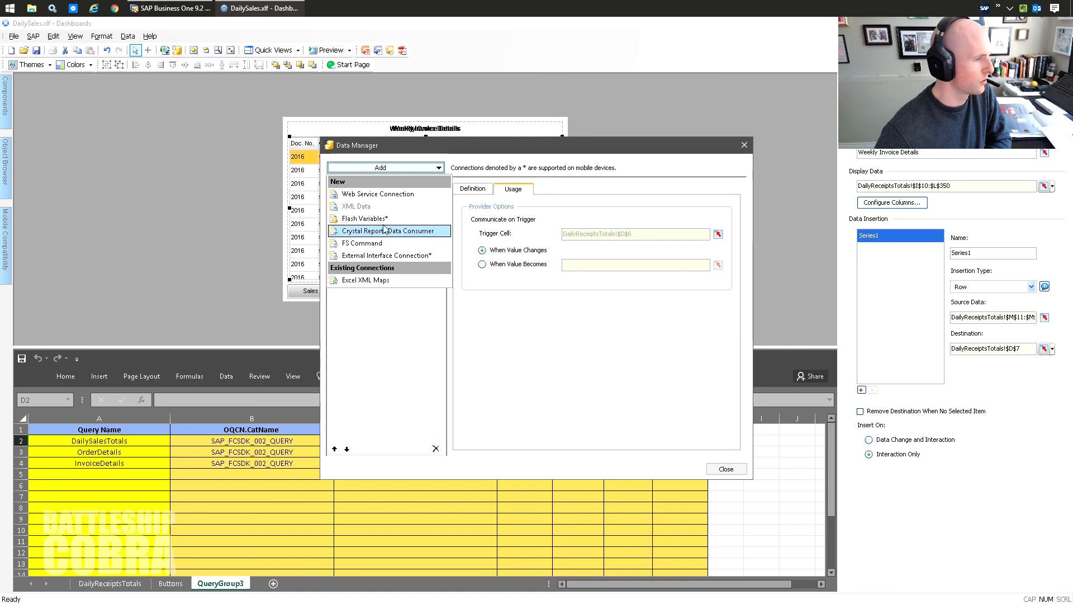